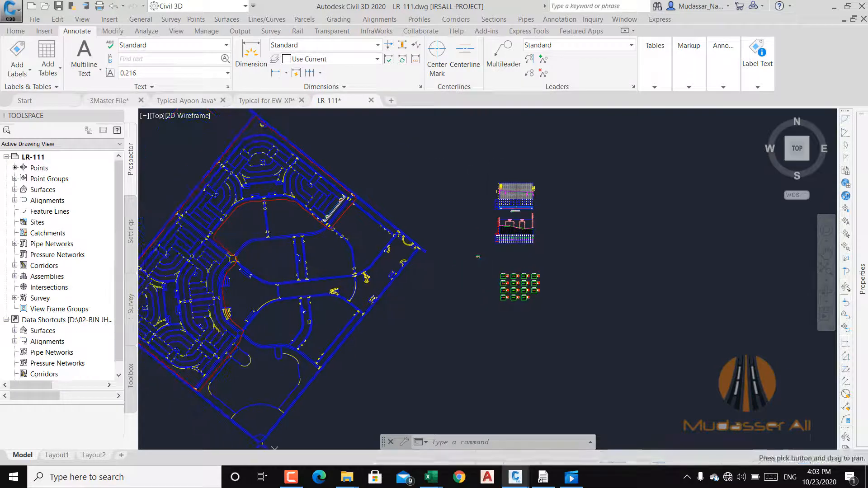
- Delete the 9.00 dimension and the short vertical dimension at the left end of the point-numbered line below the typical cross section
scroll(504, 221, up, 6)
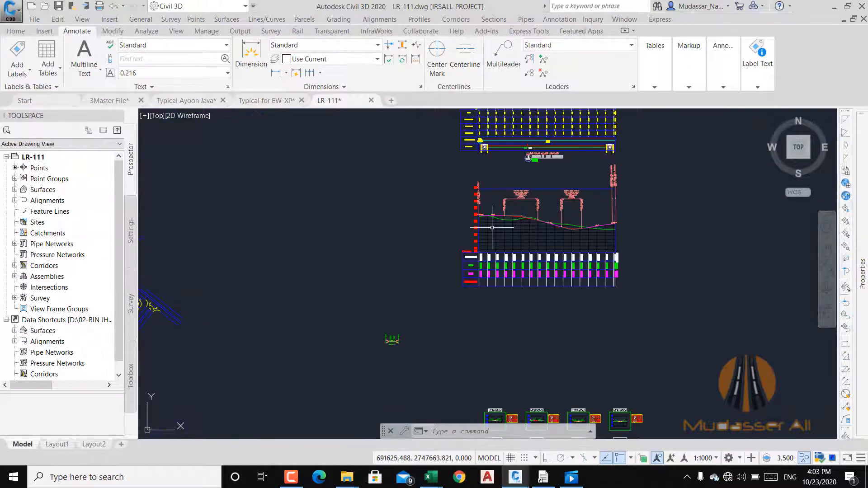
scroll(439, 312, down, 3)
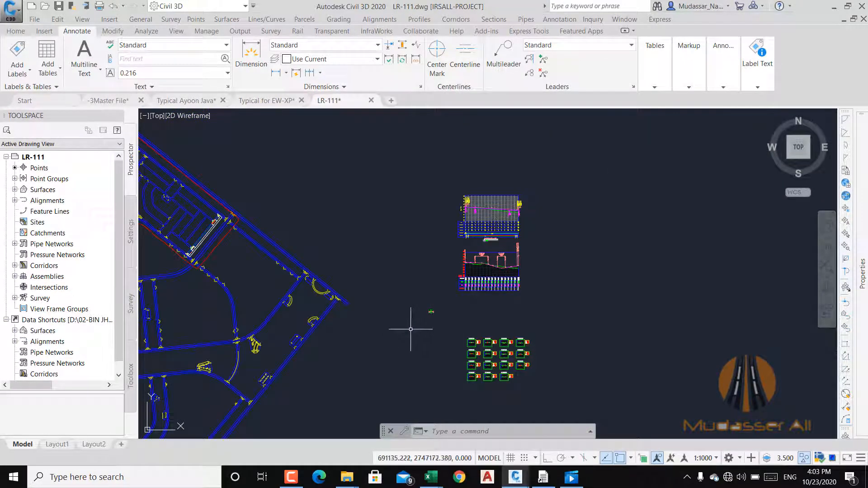
scroll(429, 315, up, 5)
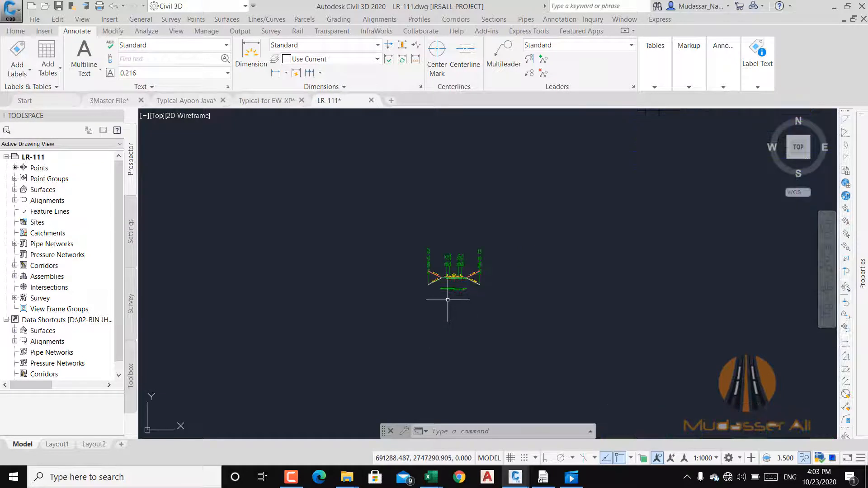
scroll(447, 299, up, 2)
scroll(448, 298, up, 6)
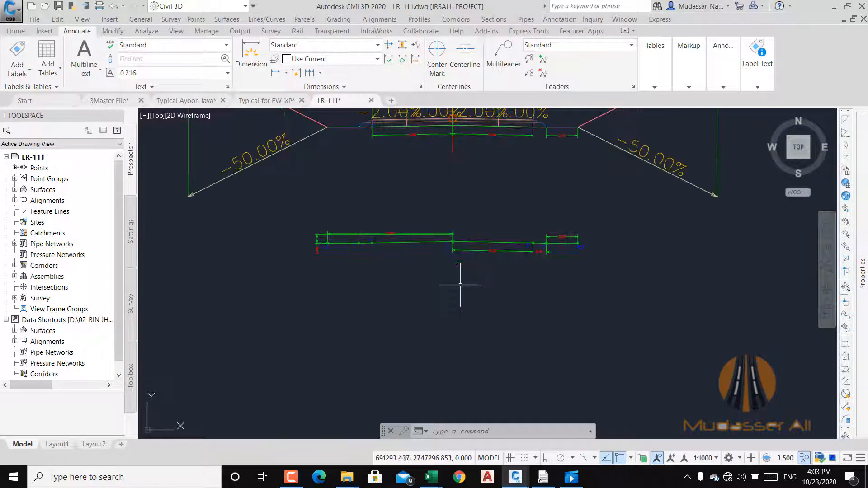
scroll(374, 188, up, 4)
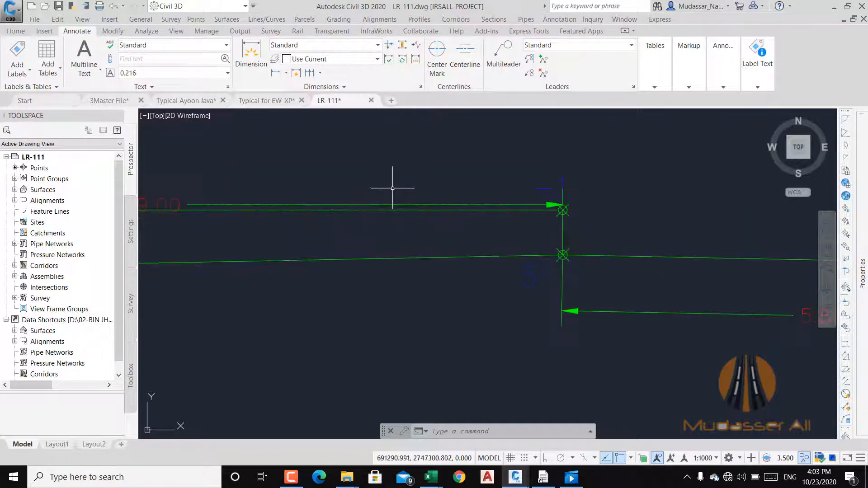
click(441, 203)
key(Delete)
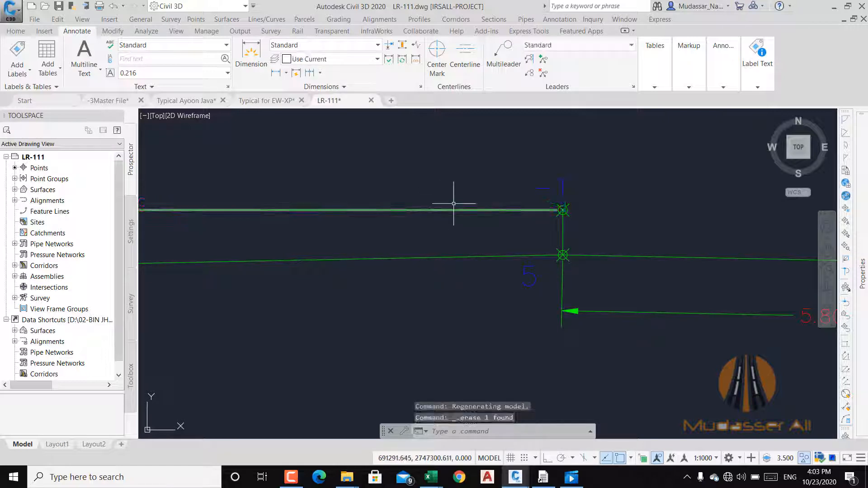
click(459, 190)
scroll(511, 183, down, 4)
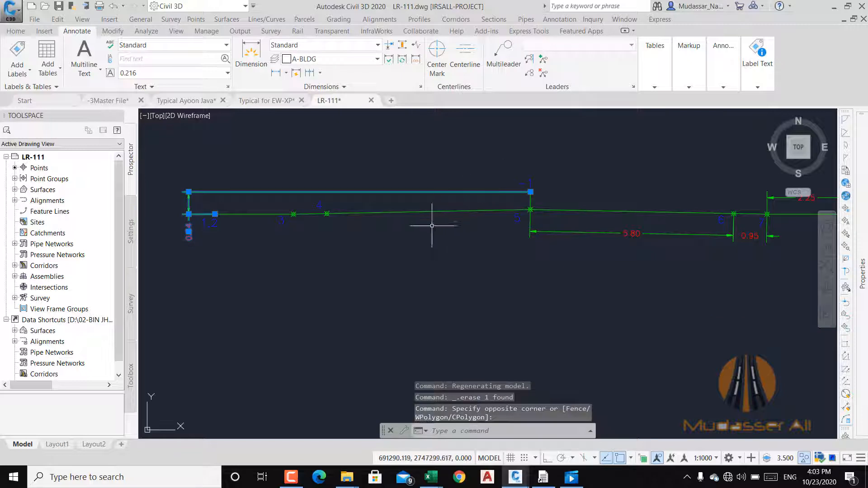
key(Delete)
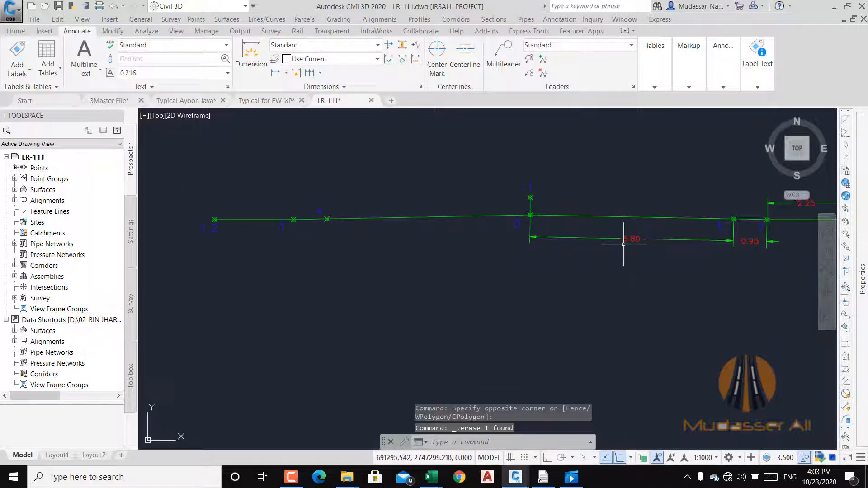
- Delete the 5.80, 0.95 and 2.25 dimensions from the right half of the point-numbered line below the cross section
drag(666, 230, 649, 228)
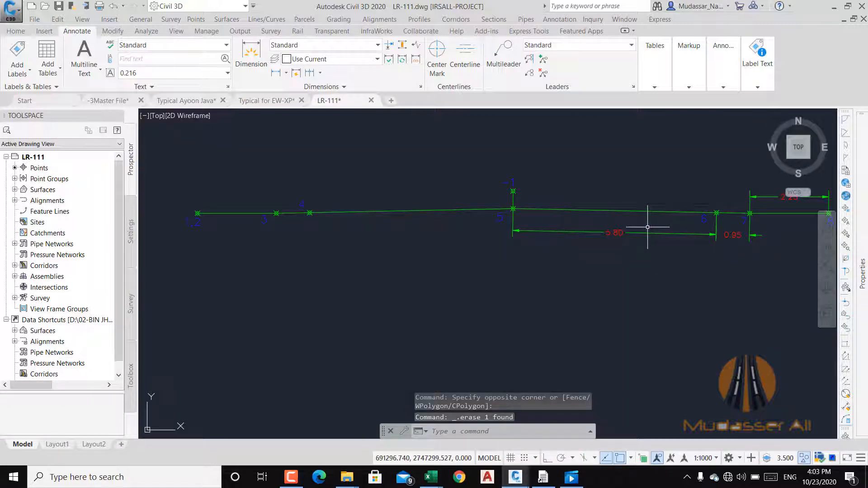
click(648, 227)
click(615, 256)
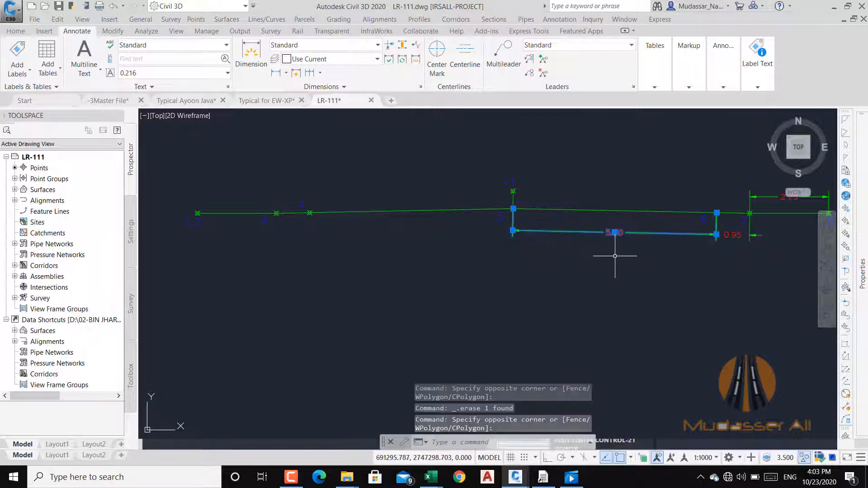
key(Delete)
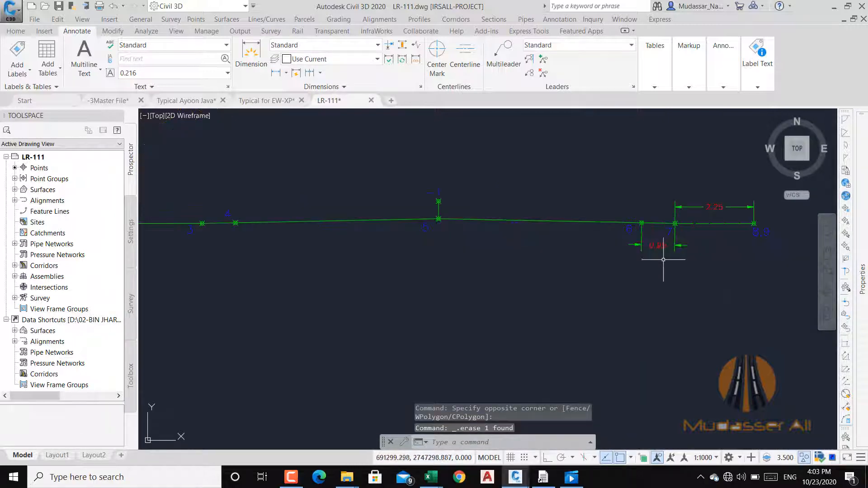
click(701, 242)
click(662, 256)
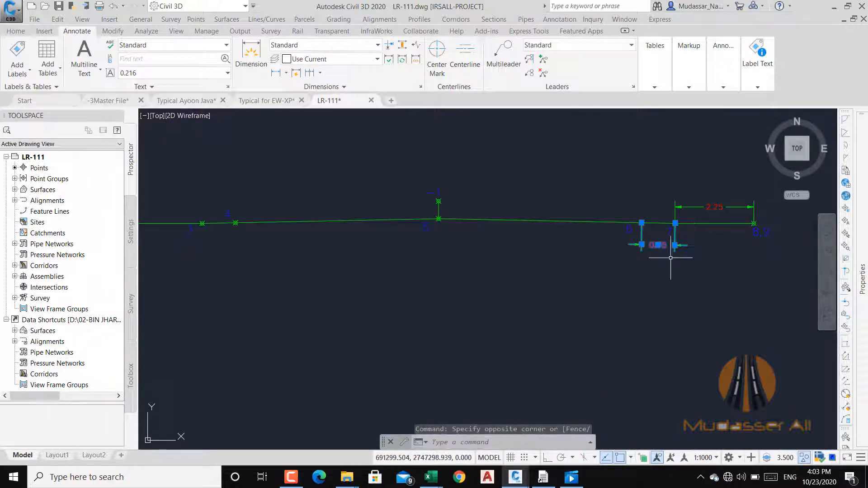
click(700, 202)
click(678, 213)
key(Delete)
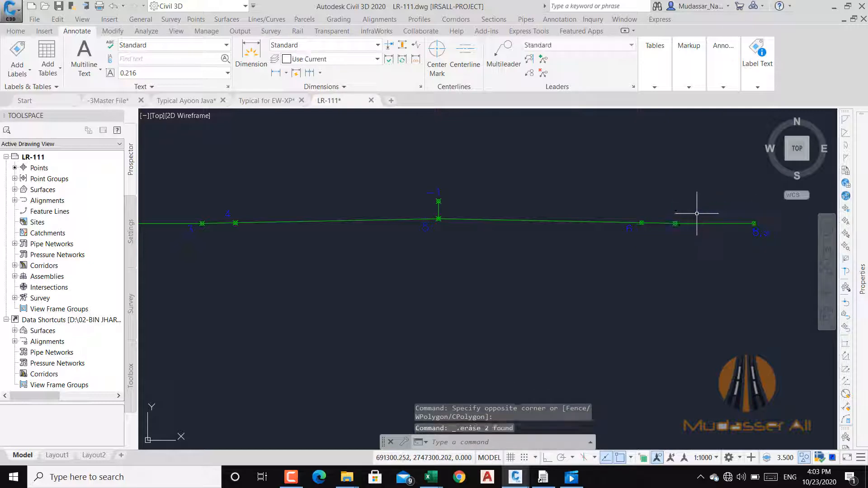
- Set the colour of the cross section's left 5.80 dimension and its bottom polyline to Magenta
scroll(427, 243, up, 6)
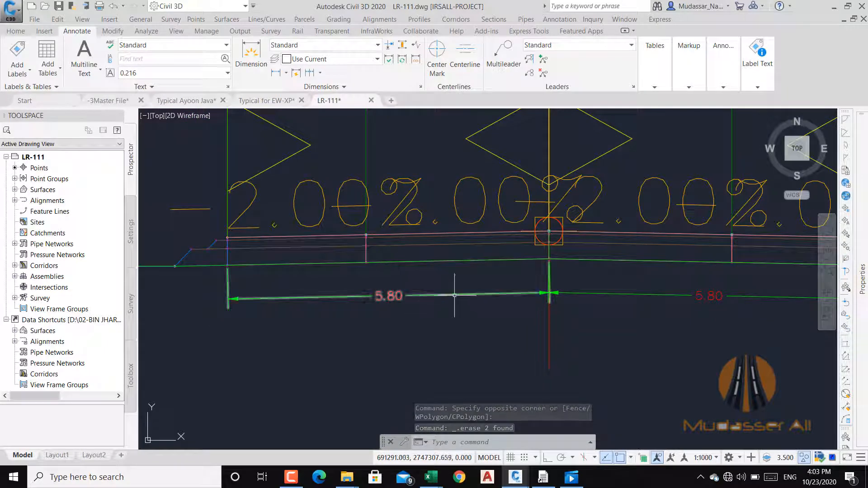
click(468, 285)
click(443, 303)
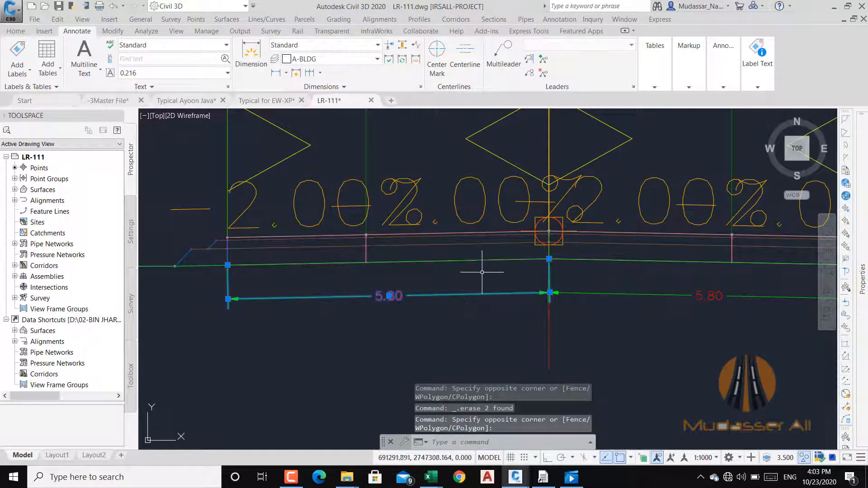
scroll(481, 272, down, 4)
scroll(318, 272, up, 4)
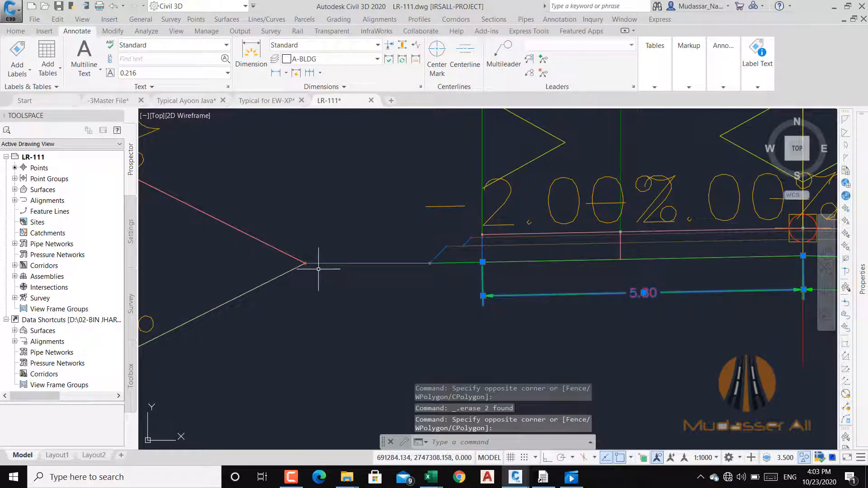
click(318, 264)
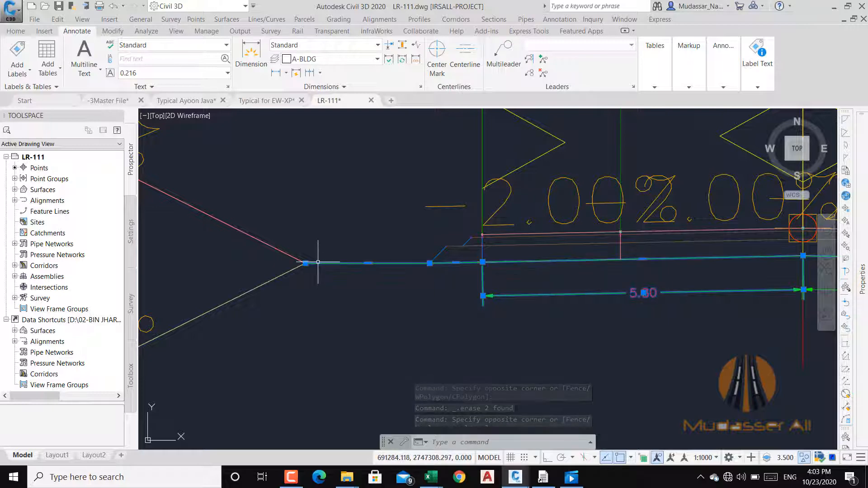
mouse_move(864, 166)
click(809, 153)
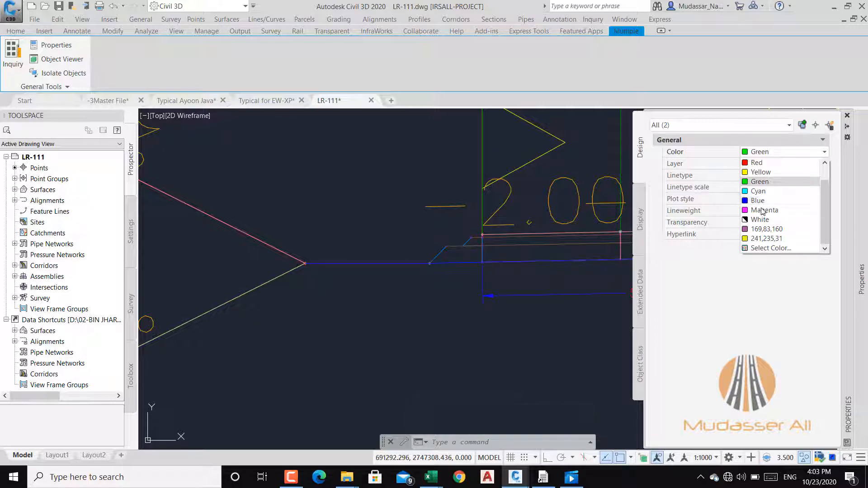
click(764, 210)
scroll(390, 251, down, 4)
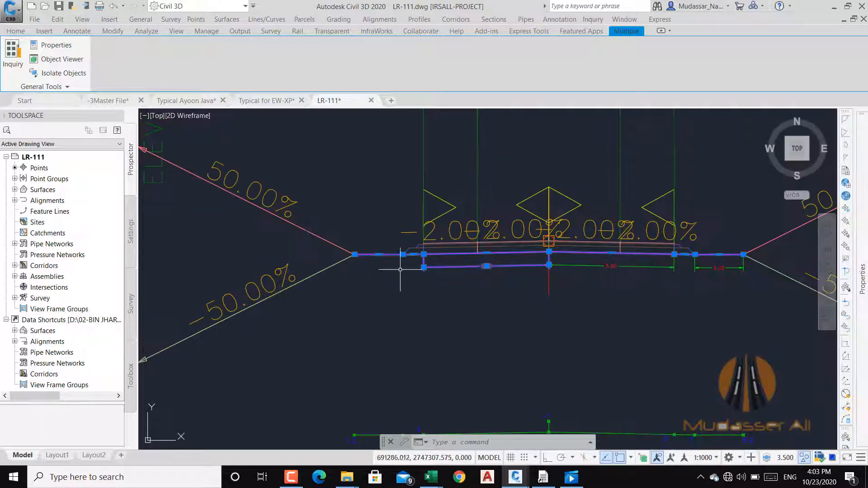
key(Escape)
- Set the colour of the cross section's bottom polyline to Blue
click(391, 252)
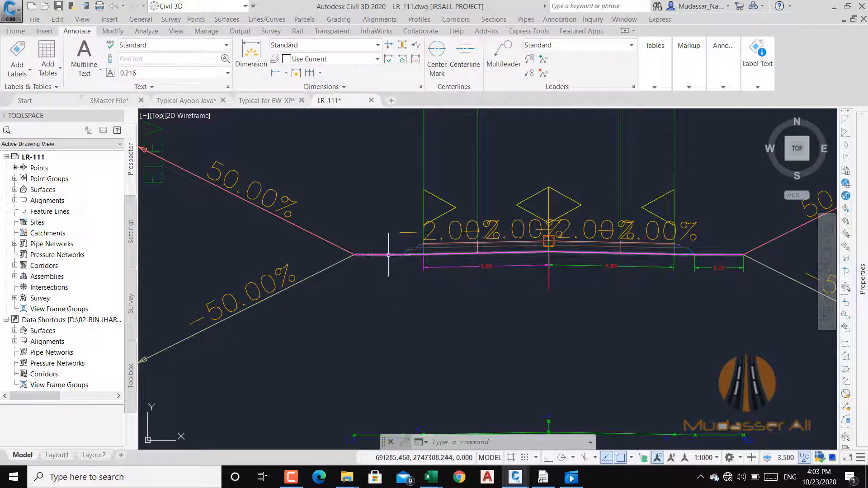
mouse_move(864, 199)
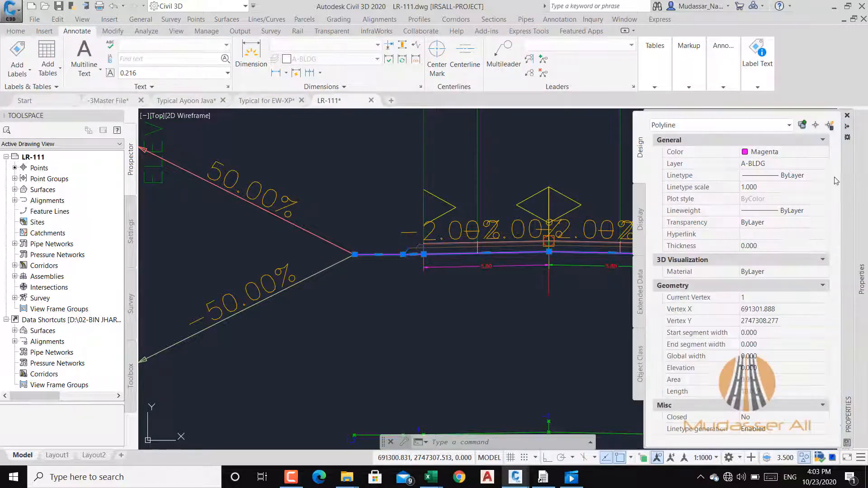
click(782, 152)
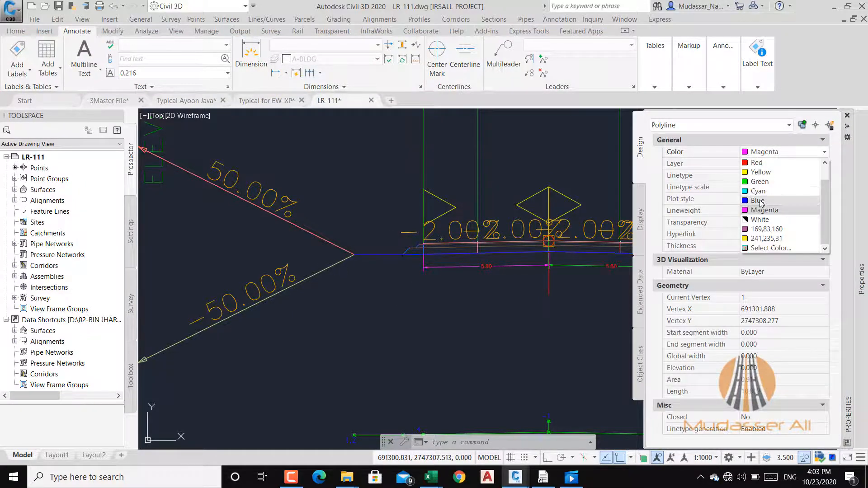
click(761, 201)
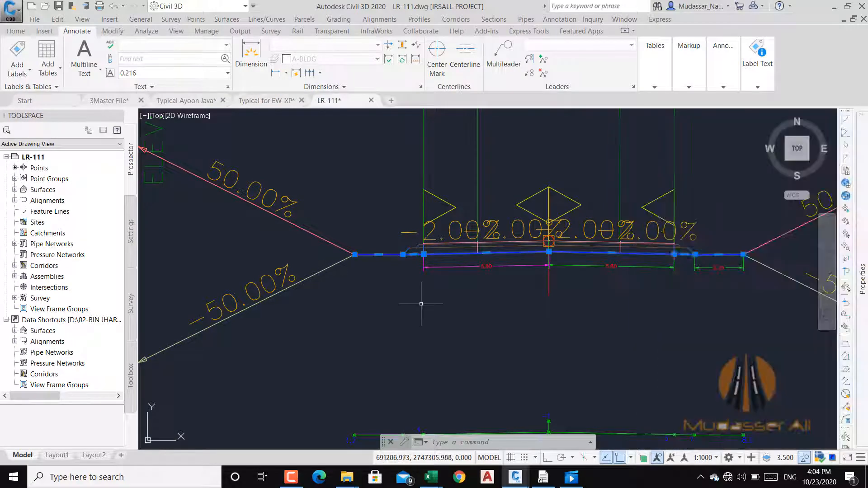
key(Escape)
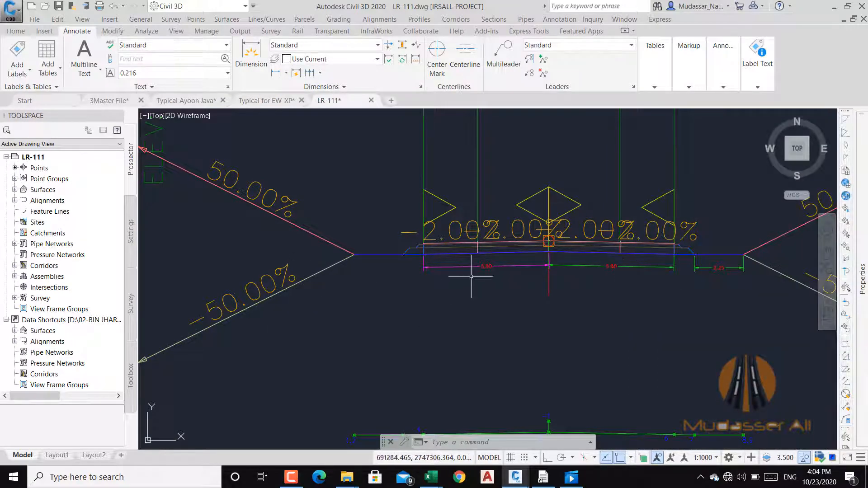
- Examine the cross section's bottom line and its width dimensions from the left pavement edge across the centreline to the right slope
scroll(495, 252, up, 4)
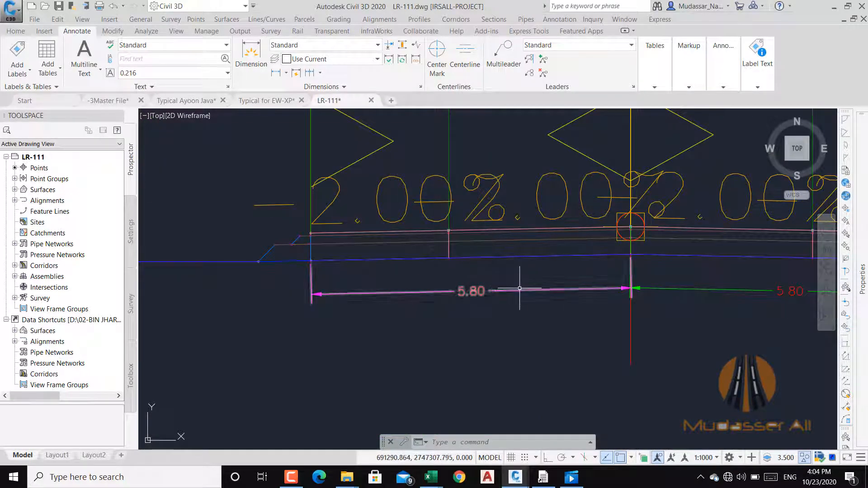
scroll(570, 272, down, 4)
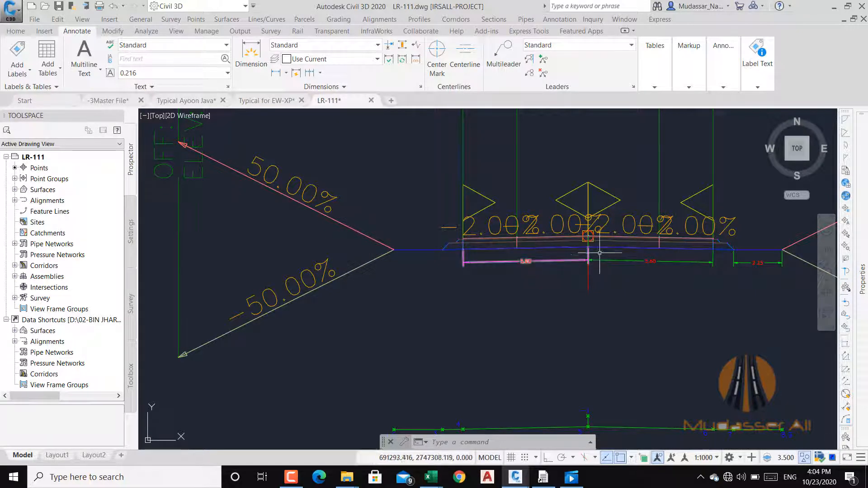
scroll(610, 248, up, 5)
drag(574, 243, 464, 233)
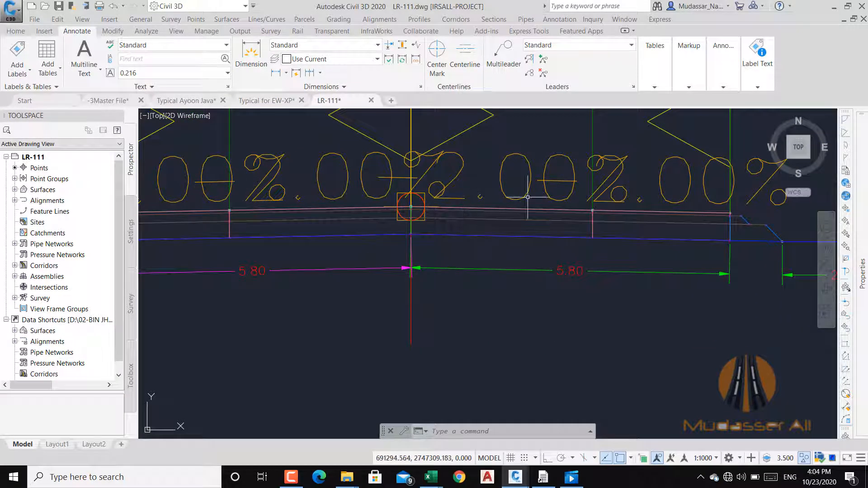
drag(684, 229, 458, 228)
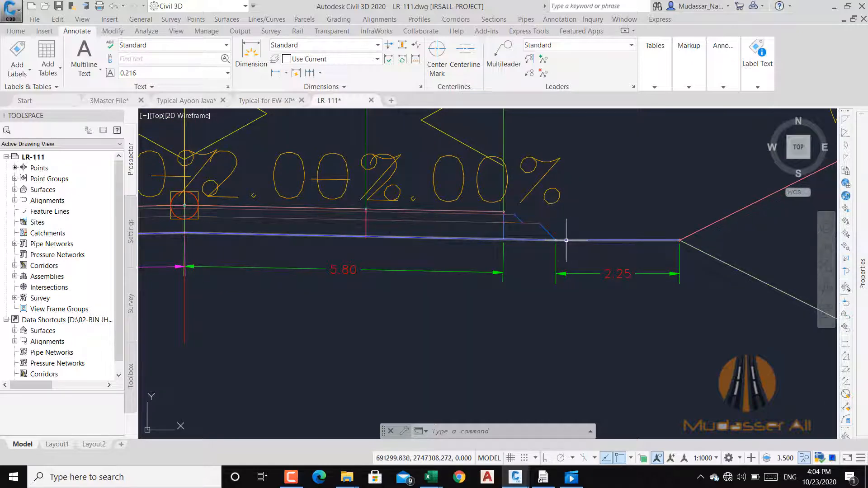
scroll(566, 240, up, 4)
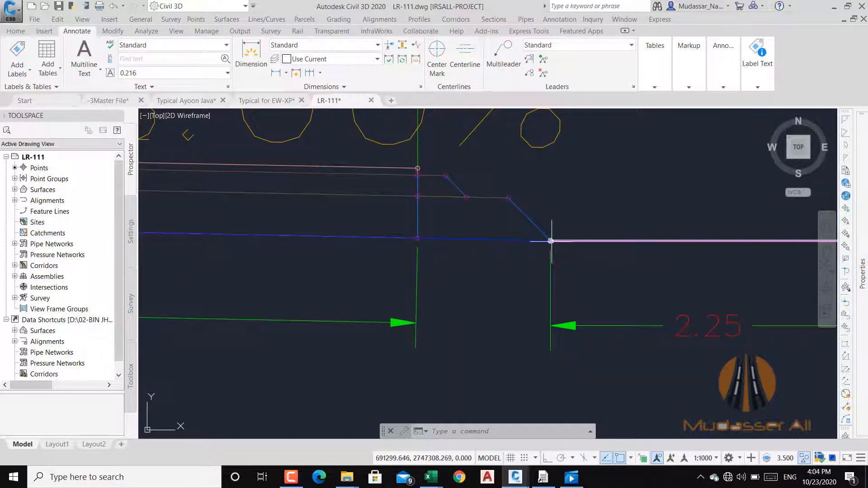
scroll(529, 254, down, 2)
scroll(596, 250, down, 2)
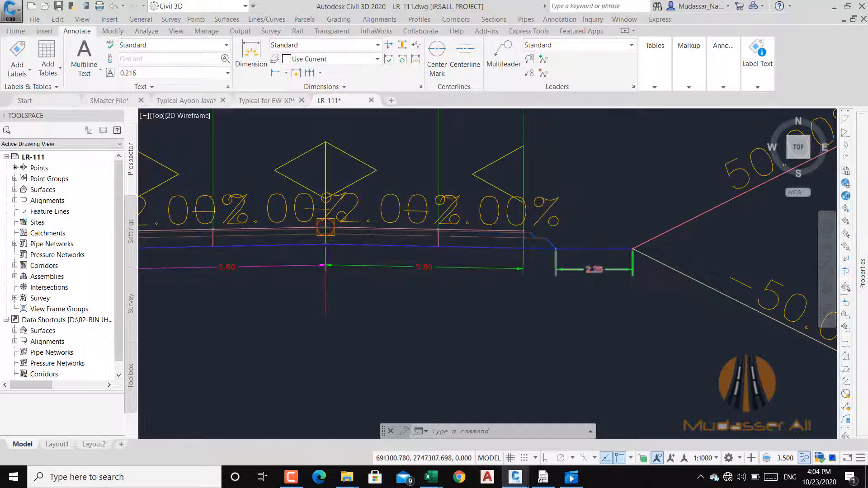
scroll(593, 271, up, 2)
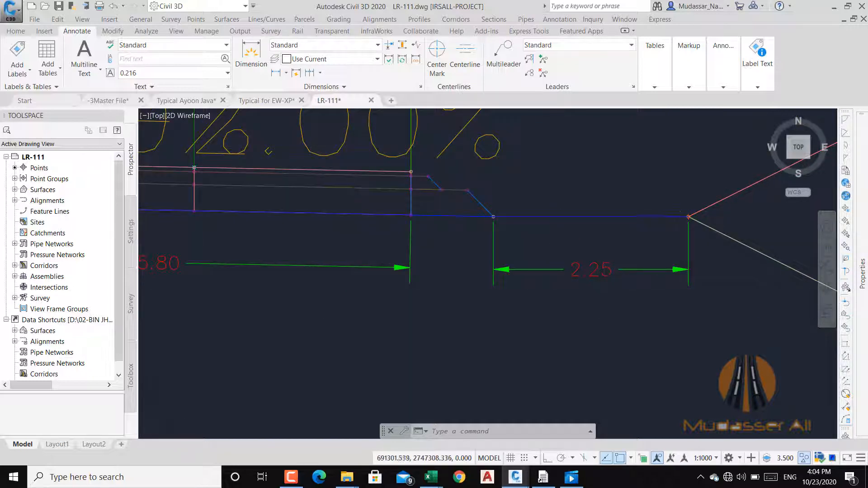
scroll(504, 254, down, 8)
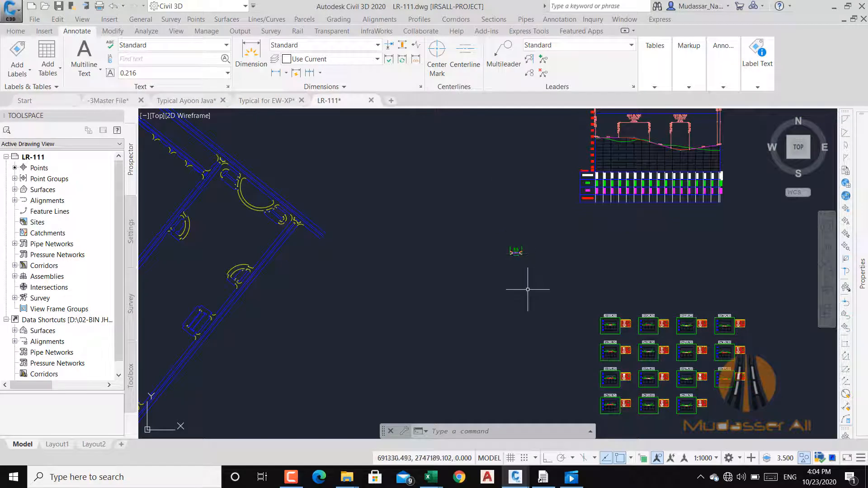
drag(368, 236, 412, 263)
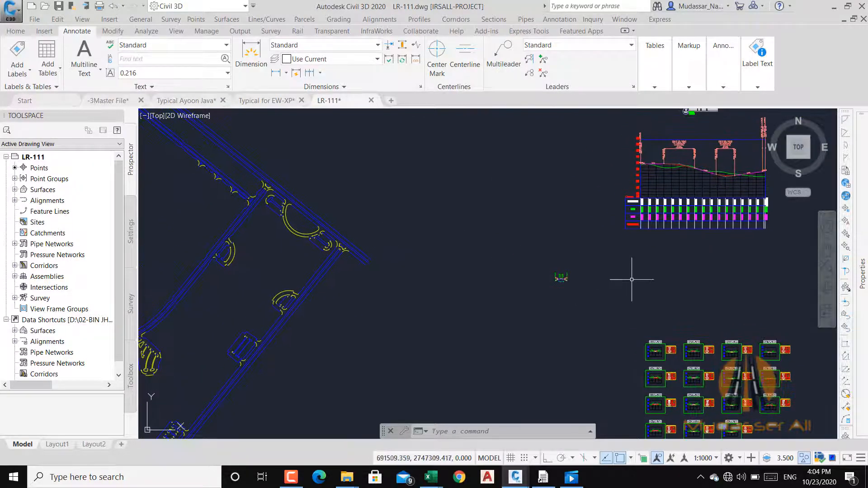
- Switch to the Typical for EW-XP drawing and examine the driveway and parking layers of the 20m R.O.W section
click(267, 100)
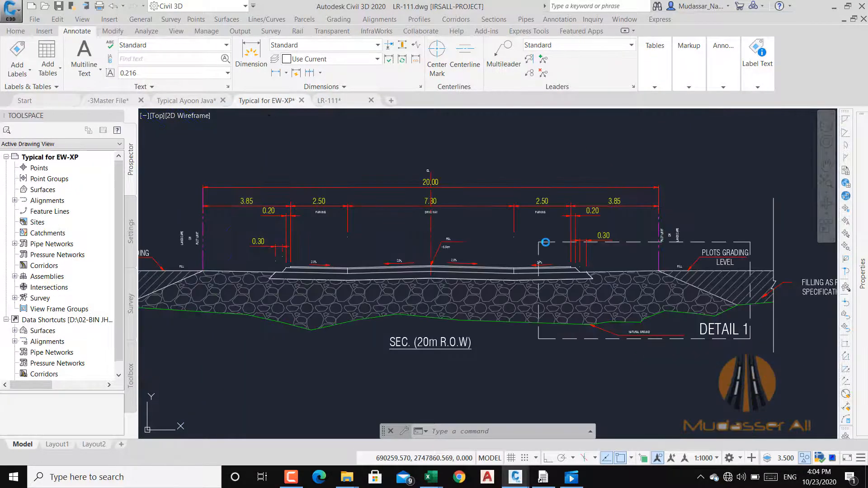
scroll(481, 280, up, 4)
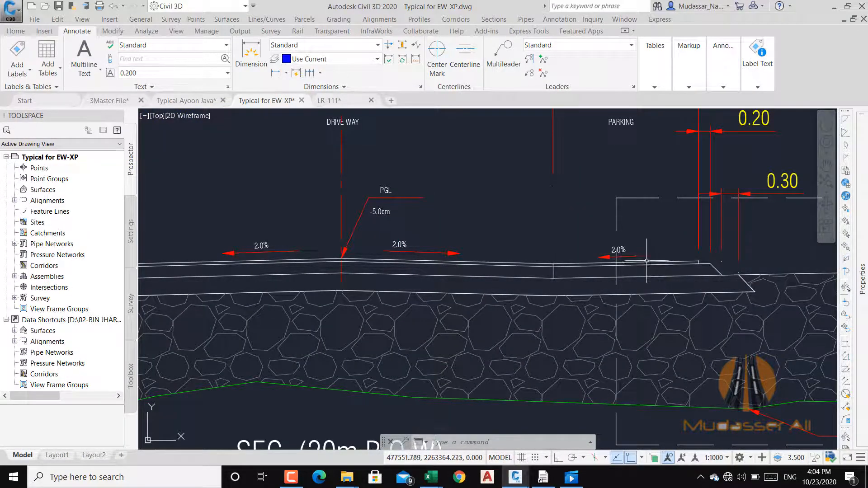
- Return to the LR-111 drawing and examine the road cross section's pavement layers, bottom line and width dimensions on both sides of the centreline
scroll(553, 262, down, 2)
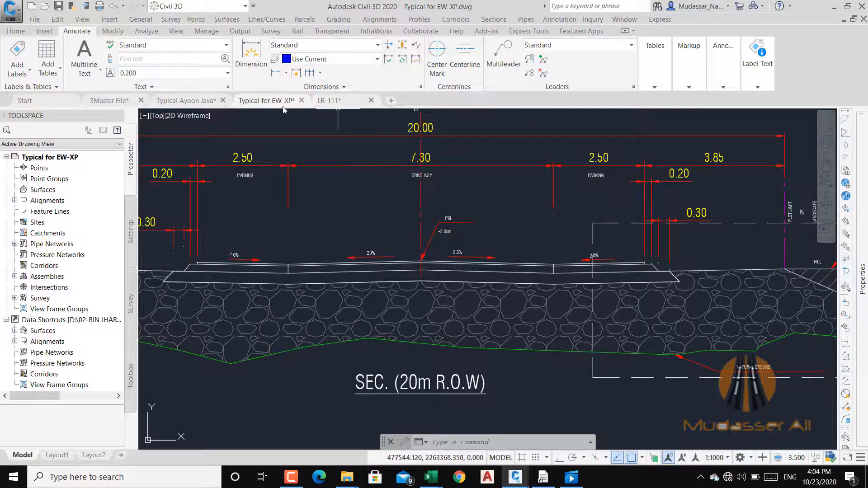
key(ctrl+Tab)
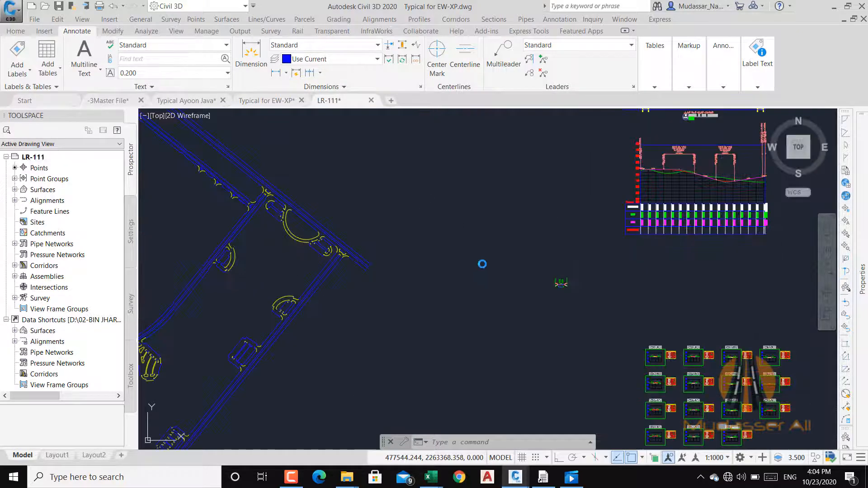
scroll(459, 232, up, 5)
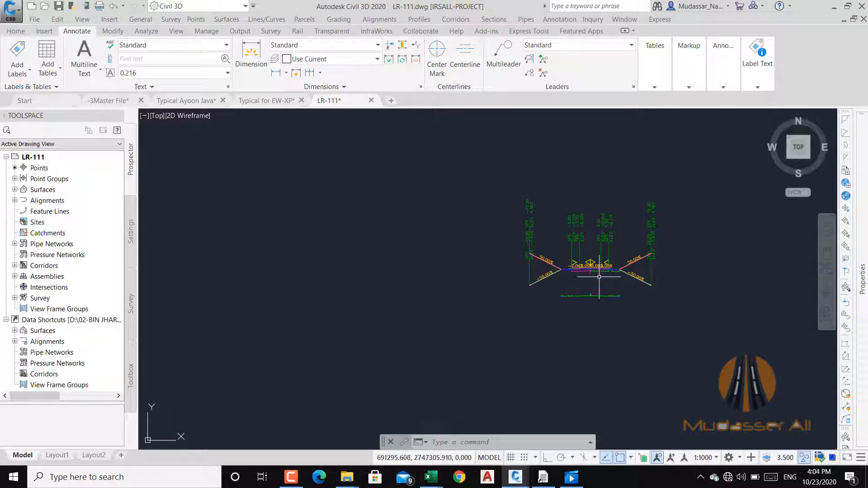
scroll(574, 296, up, 4)
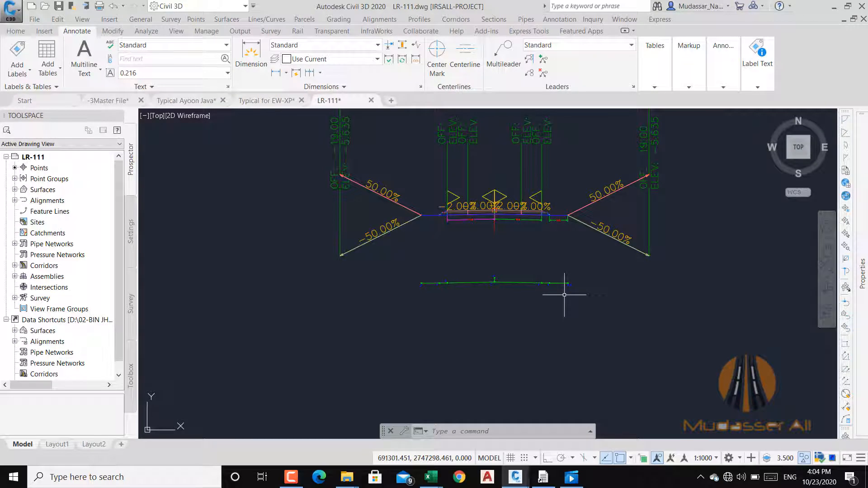
scroll(362, 195, up, 5)
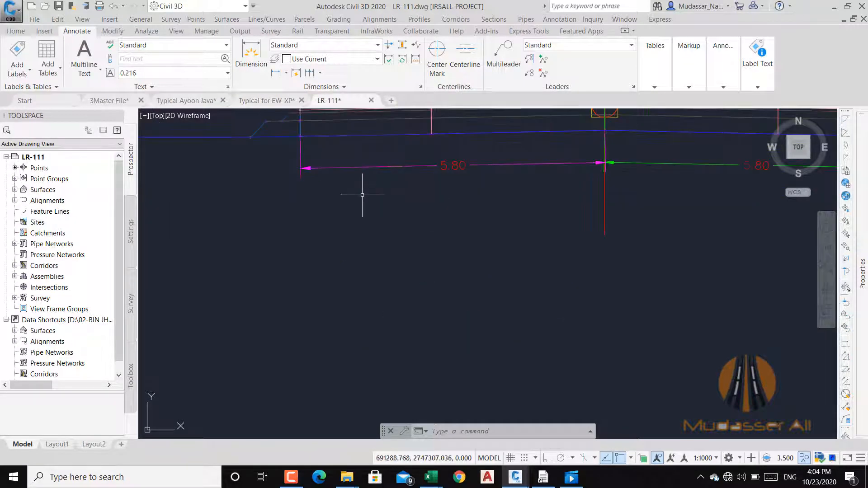
scroll(350, 162, down, 4)
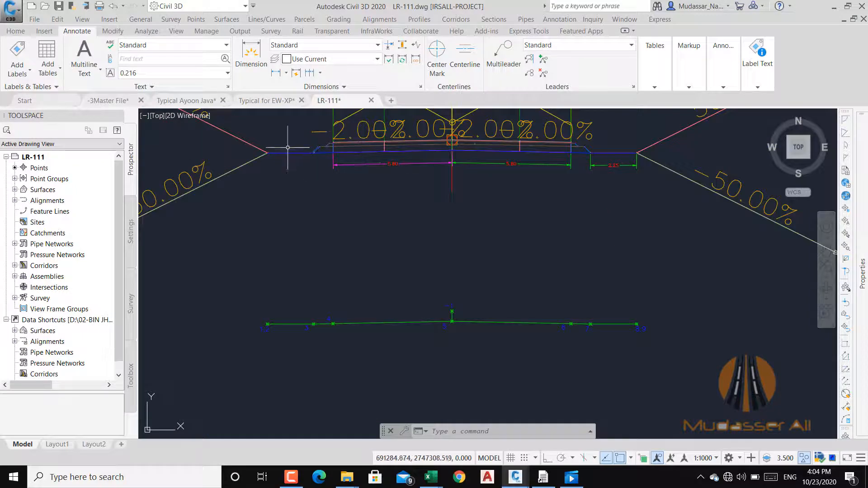
drag(510, 166, 533, 267)
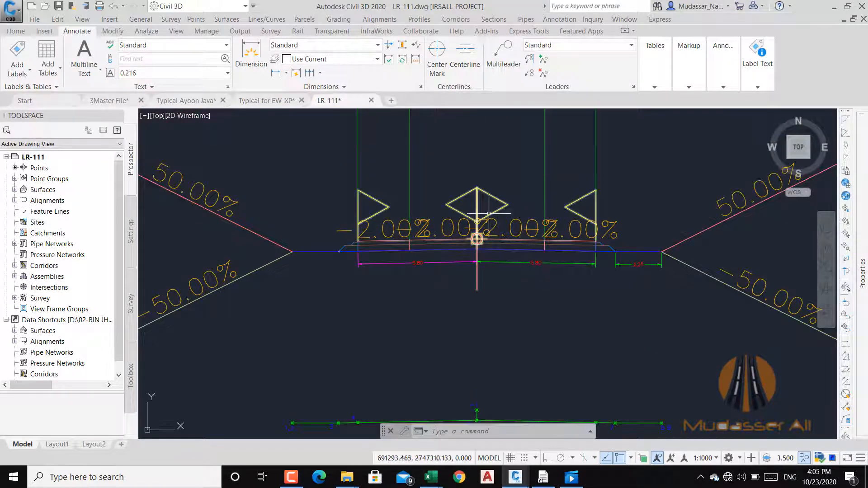
scroll(489, 214, down, 5)
scroll(490, 217, up, 2)
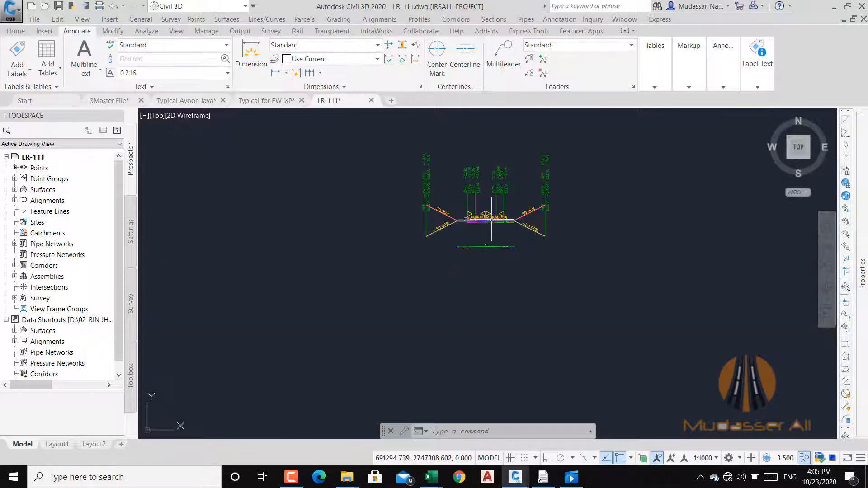
scroll(491, 220, up, 6)
scroll(510, 206, down, 4)
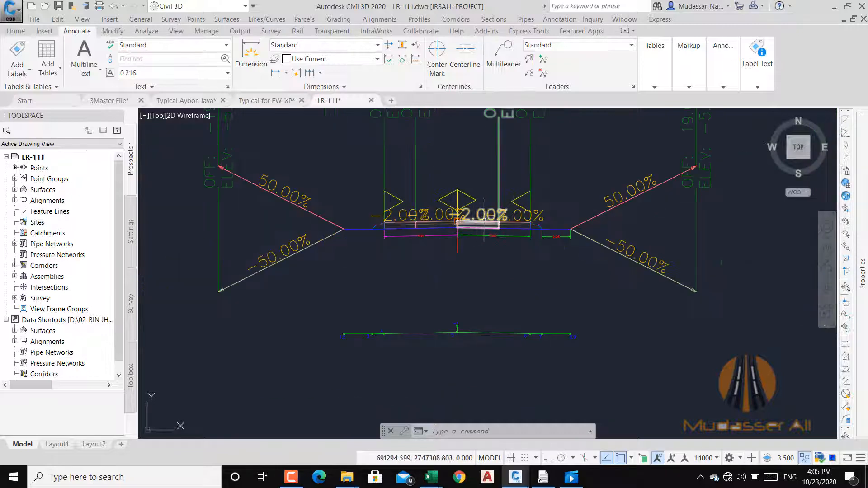
scroll(513, 203, up, 1)
scroll(520, 213, down, 3)
scroll(542, 235, up, 6)
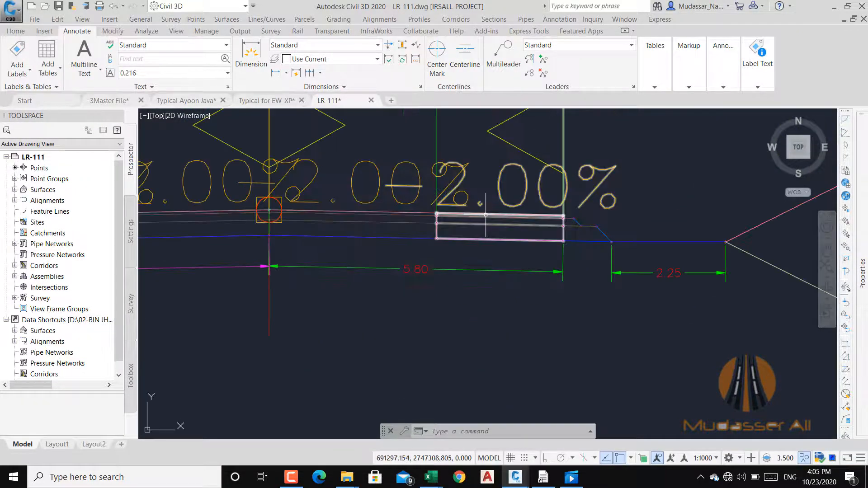
scroll(607, 238, down, 2)
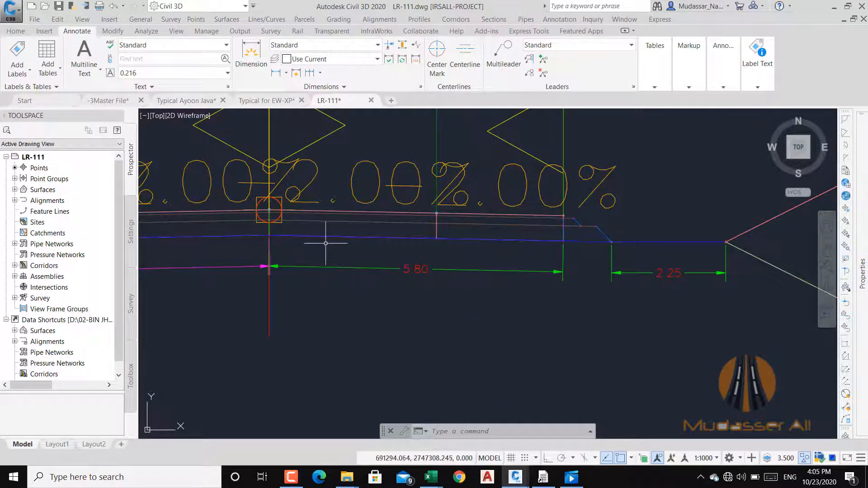
- Compare the cross section's centreline with point 5 and the point above it on the green numbered line below the section
scroll(316, 231, down, 4)
scroll(340, 289, up, 5)
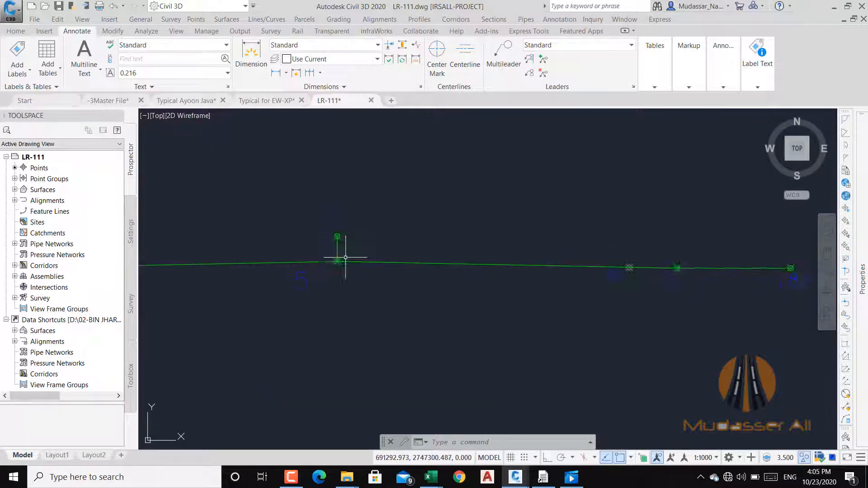
scroll(348, 226, down, 2)
scroll(357, 204, up, 5)
scroll(365, 203, up, 2)
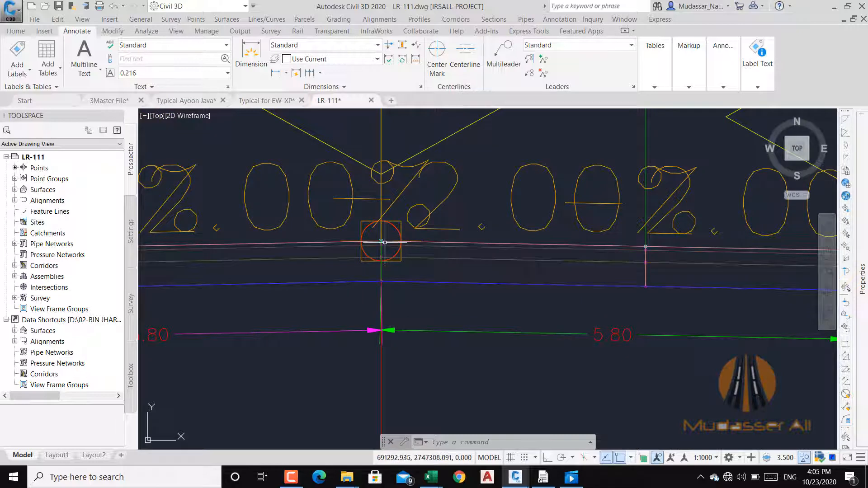
scroll(384, 242, down, 5)
drag(379, 379, 394, 285)
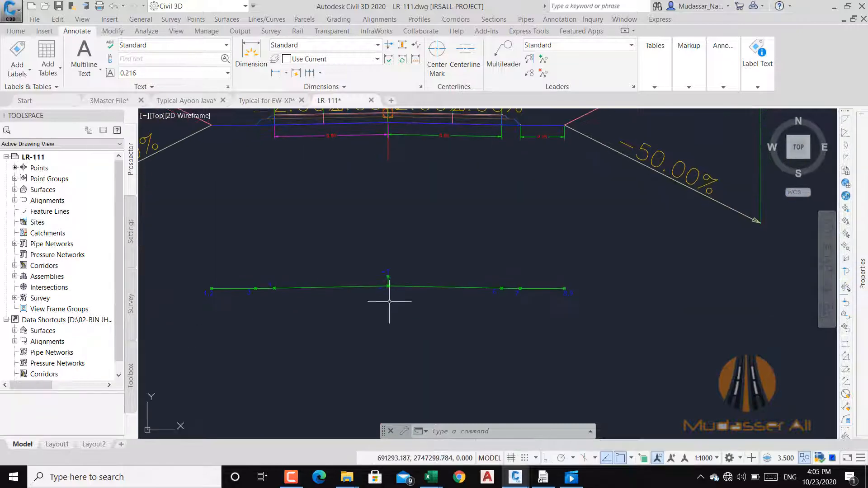
drag(418, 237, 462, 176)
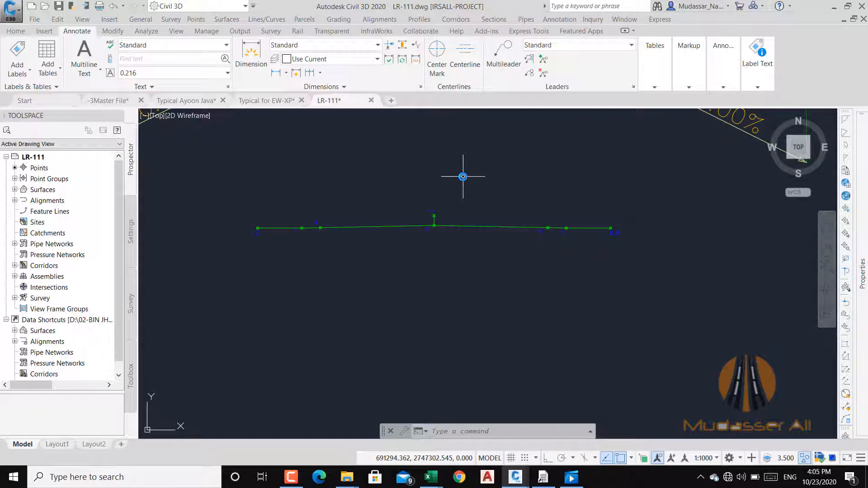
scroll(433, 226, up, 4)
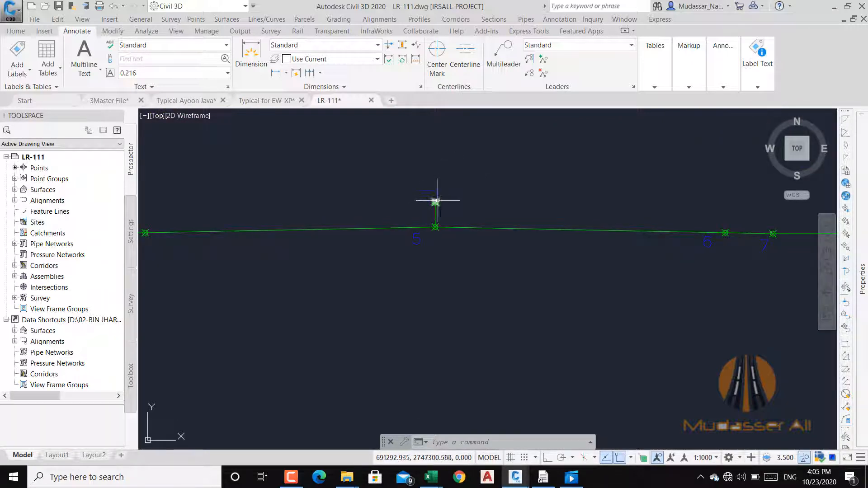
scroll(438, 200, down, 5)
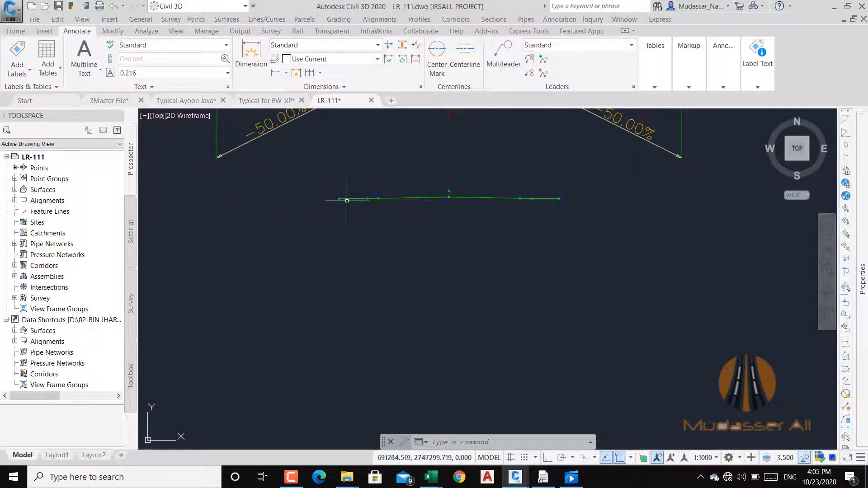
- Examine the green line's end points and compare points 1,2 with the start of the cross section's left side slope
scroll(346, 200, up, 6)
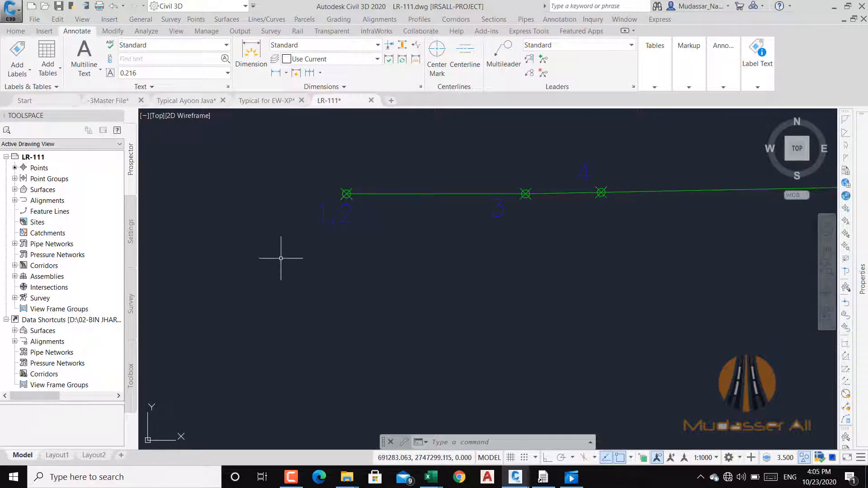
scroll(282, 227, down, 5)
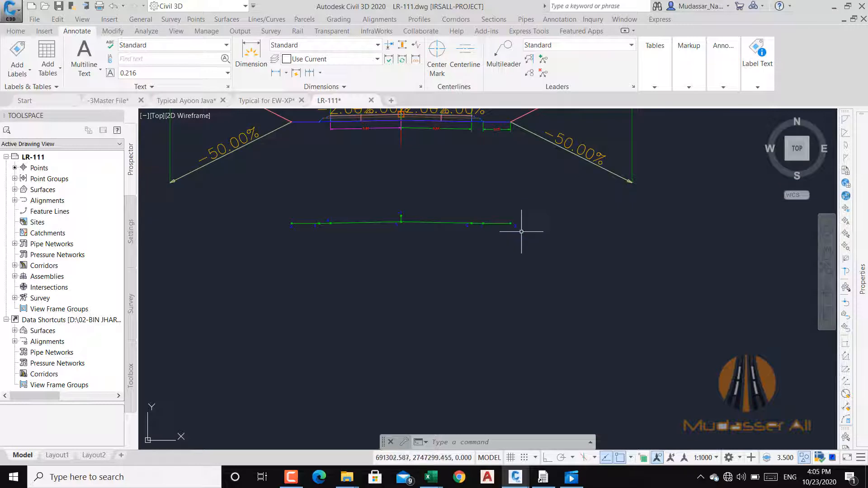
scroll(534, 244, up, 5)
drag(498, 226, 745, 239)
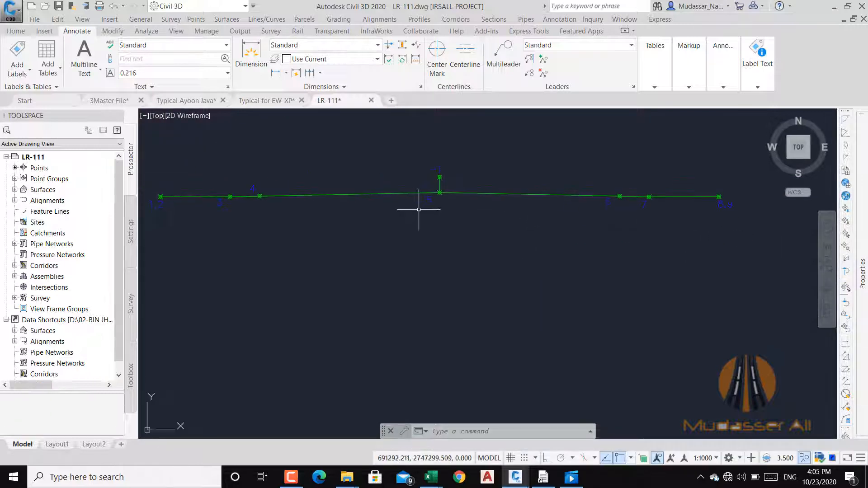
drag(450, 194, 603, 222)
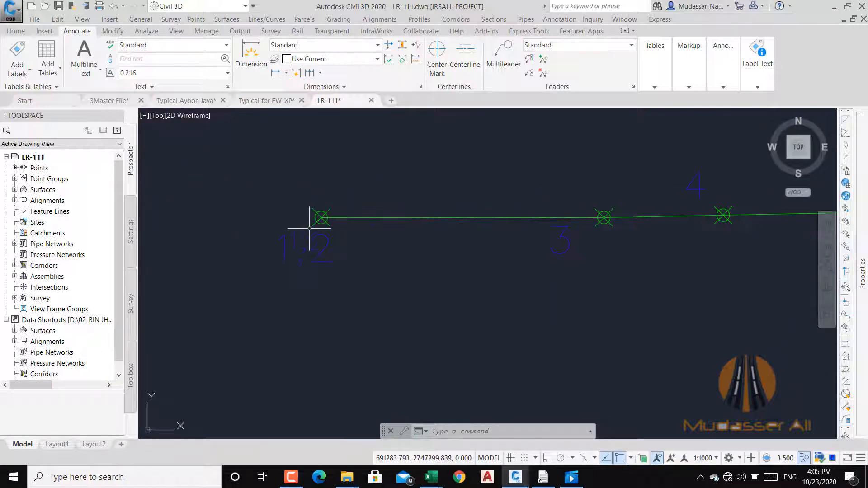
scroll(340, 249, down, 6)
scroll(332, 178, up, 7)
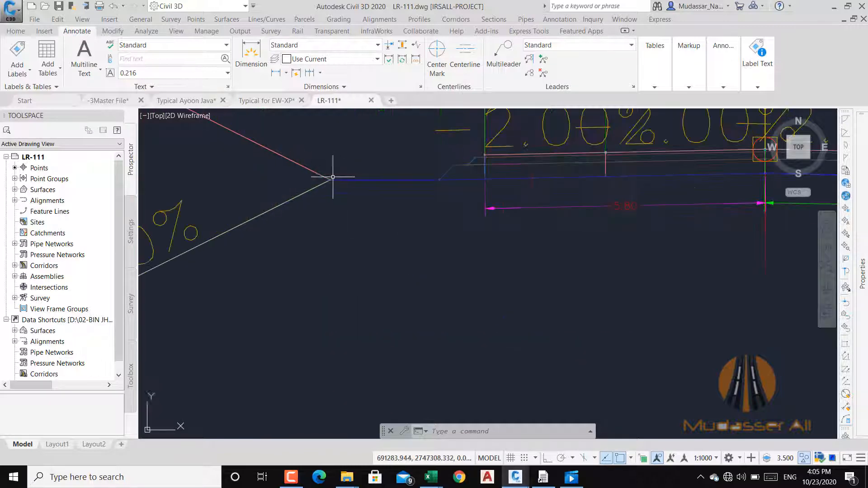
scroll(324, 189, up, 5)
scroll(347, 153, down, 12)
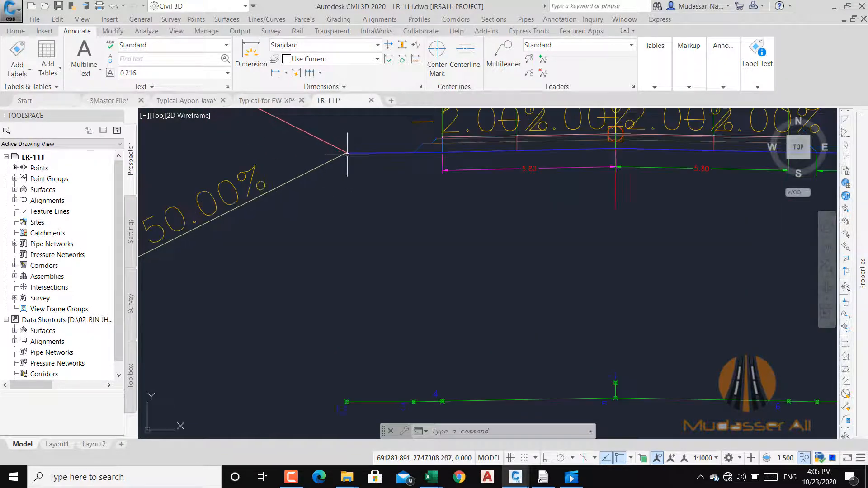
scroll(357, 214, up, 7)
scroll(355, 239, up, 5)
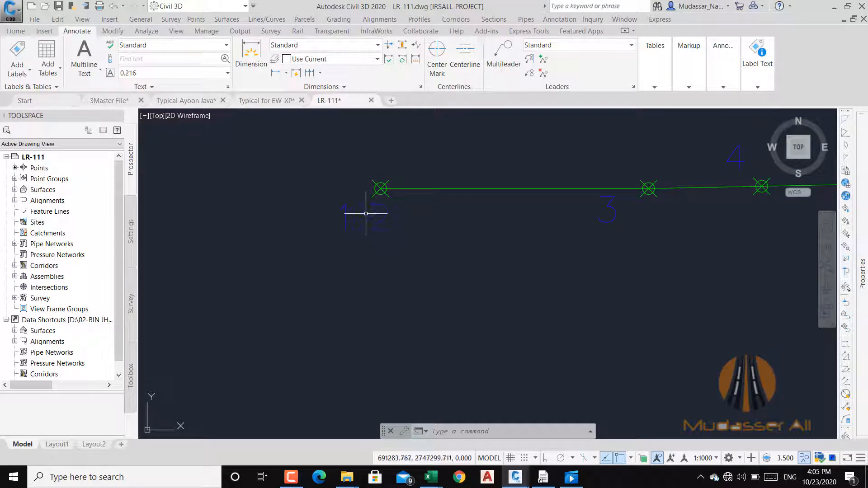
scroll(345, 217, down, 4)
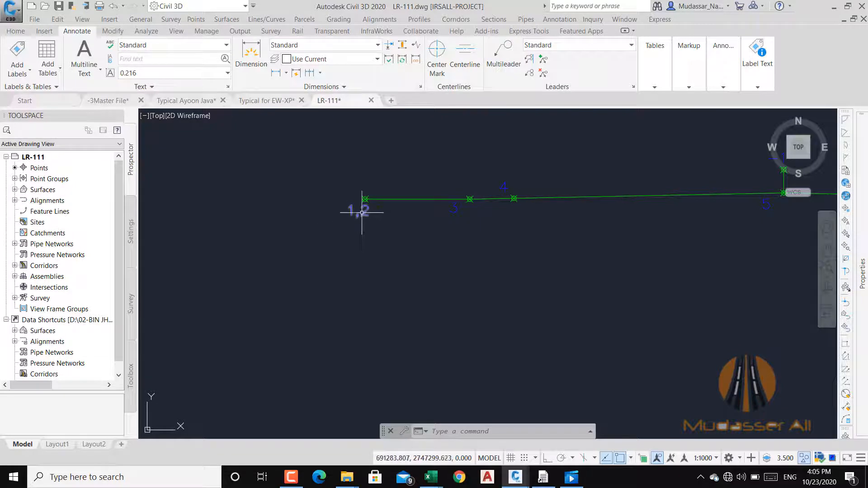
scroll(366, 200, up, 4)
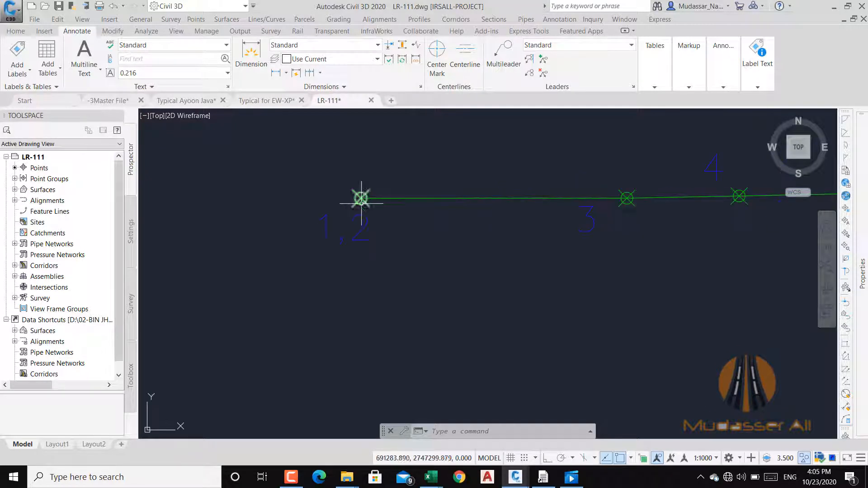
scroll(353, 206, down, 4)
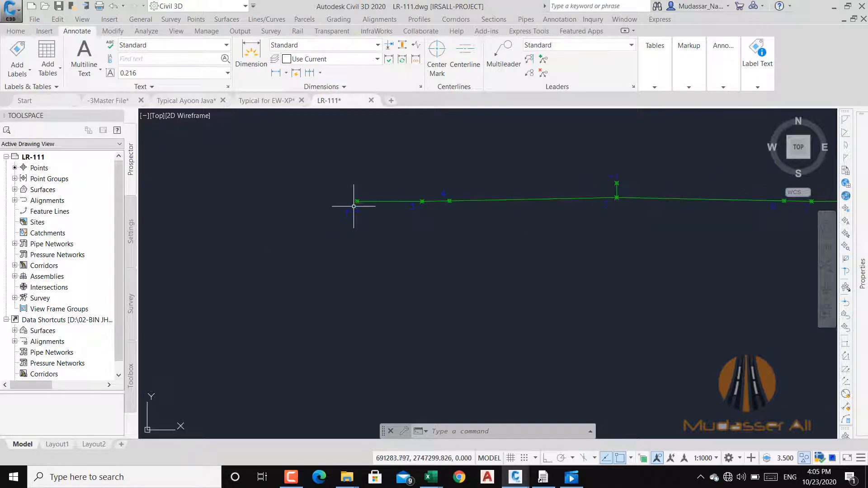
- Compare point 3 with the left pavement base edge and trace the green line's remaining points through 5 to 8,9
drag(422, 207, 409, 240)
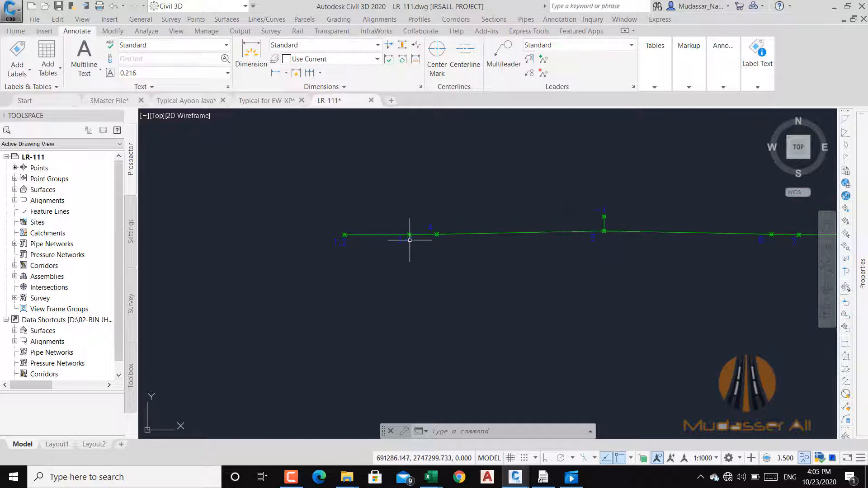
scroll(410, 240, up, 6)
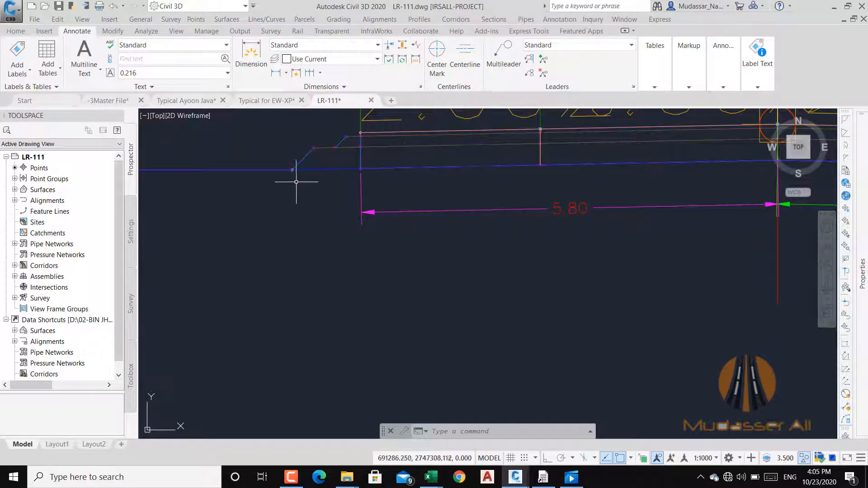
scroll(296, 182, up, 3)
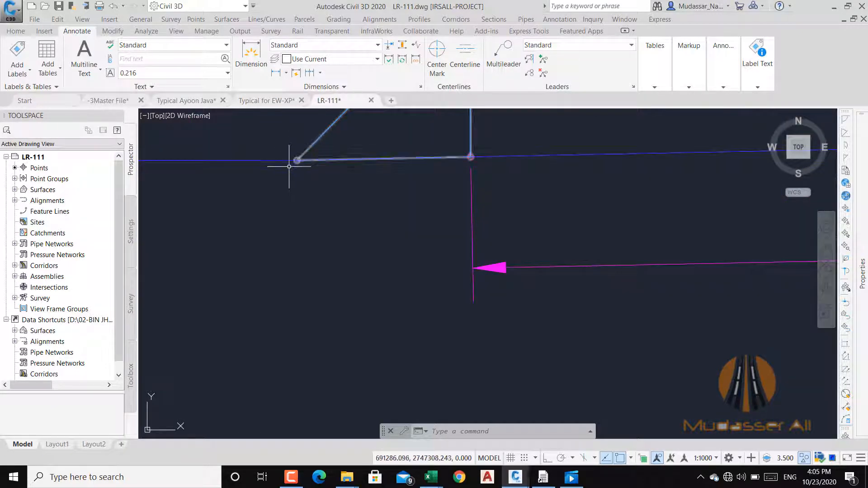
scroll(390, 171, down, 7)
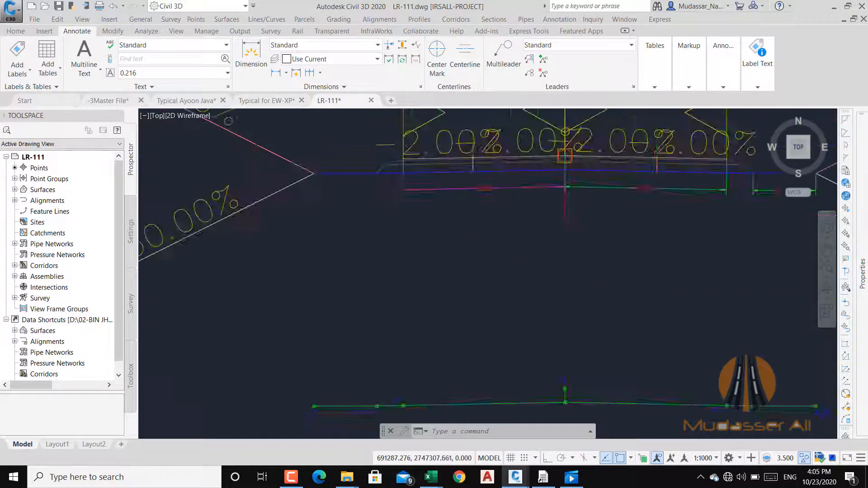
scroll(413, 274, up, 6)
mouse_move(415, 294)
mouse_down()
mouse_move(362, 292)
mouse_move(302, 270)
mouse_up()
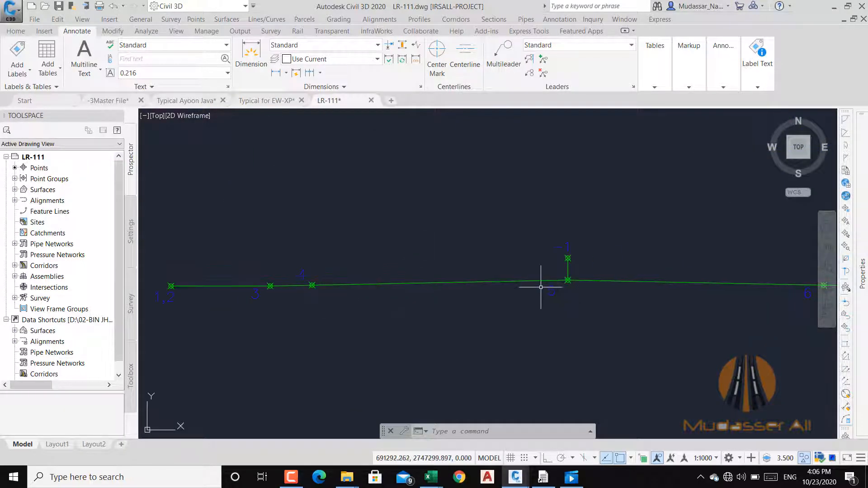
scroll(508, 287, down, 5)
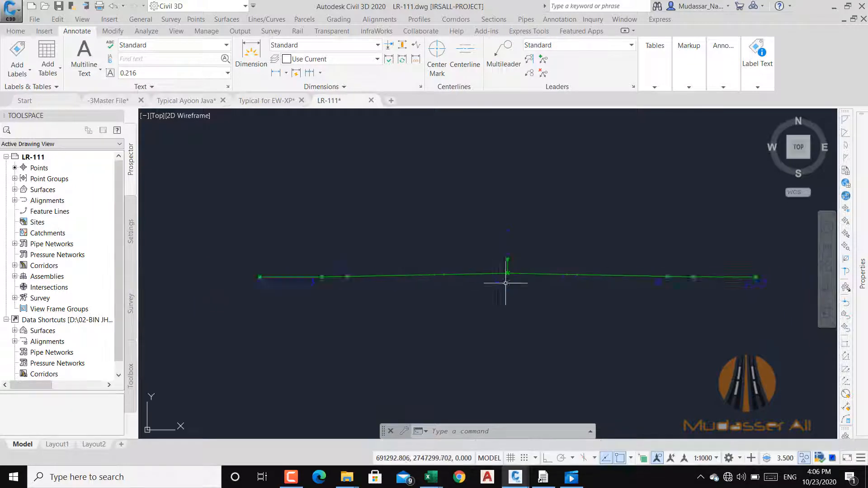
scroll(611, 285, up, 6)
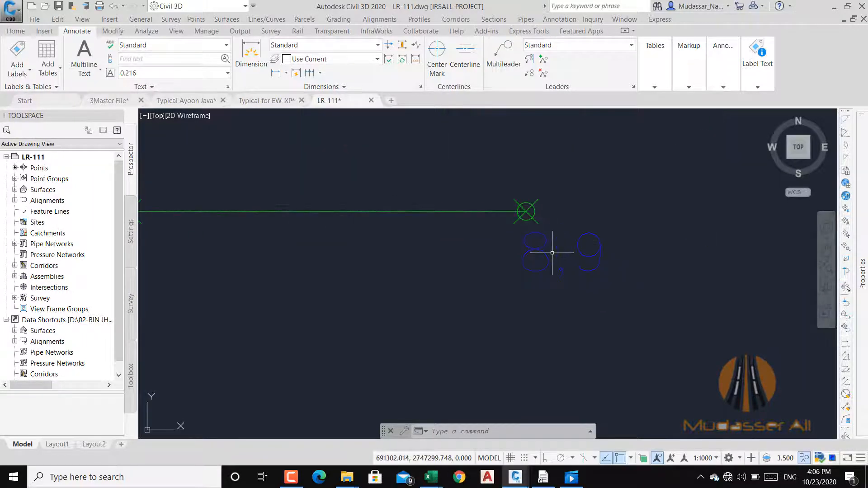
scroll(616, 267, down, 4)
scroll(620, 282, down, 4)
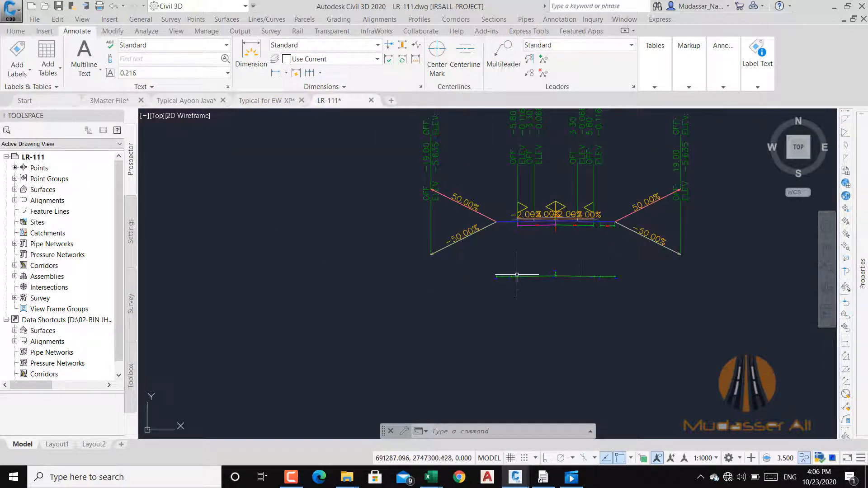
- Switch to the Earthworks Quantities Calculation Program and open the form for entering a typical section
scroll(569, 259, up, 5)
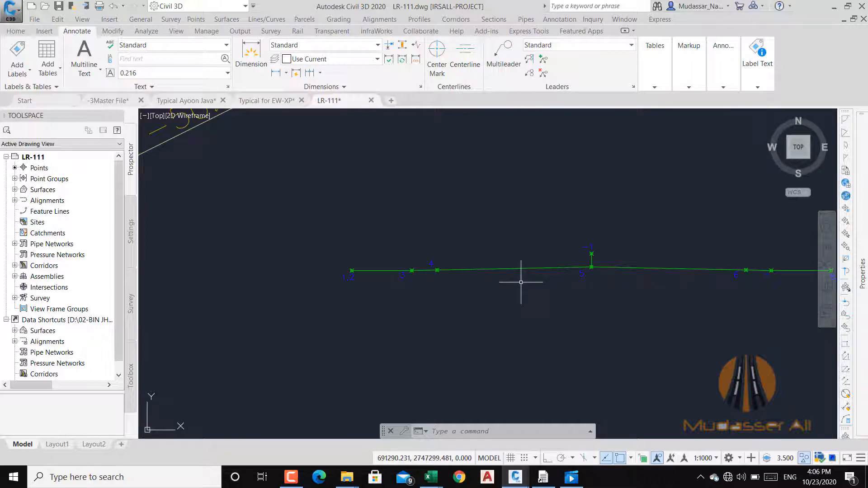
drag(552, 300, 436, 278)
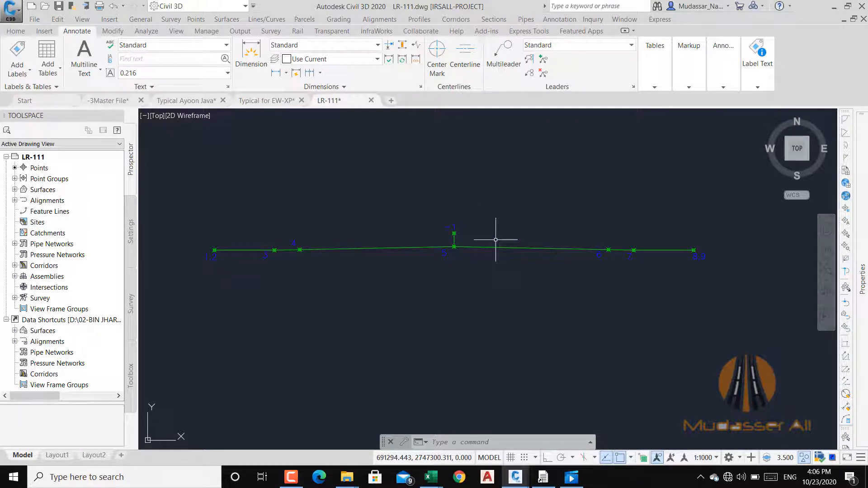
click(543, 477)
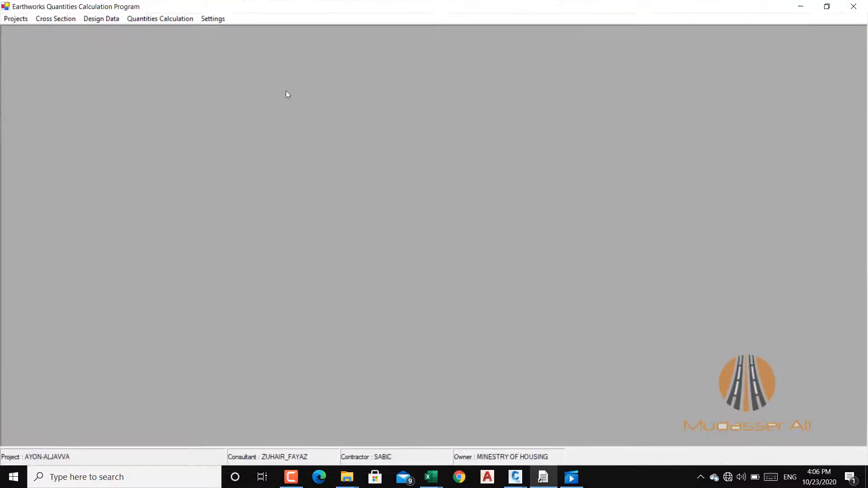
click(107, 20)
mouse_move(149, 32)
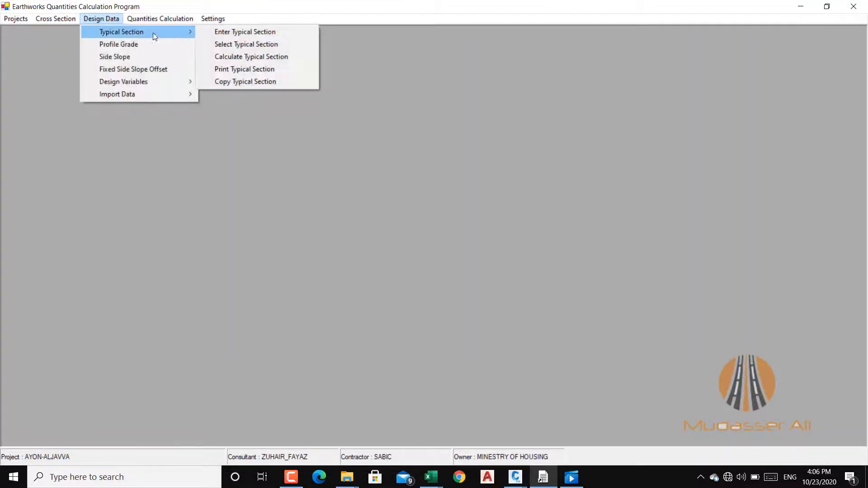
click(232, 31)
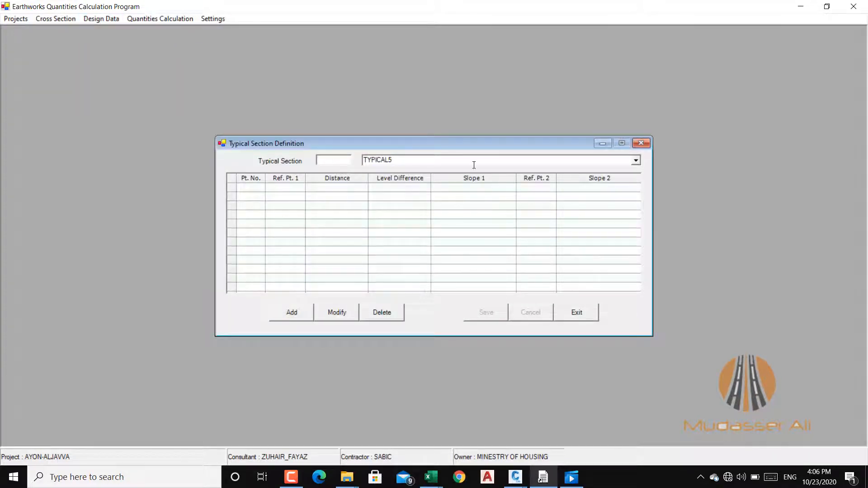
- Choose typical section TYPICAL5 and start modifying its definition
click(635, 160)
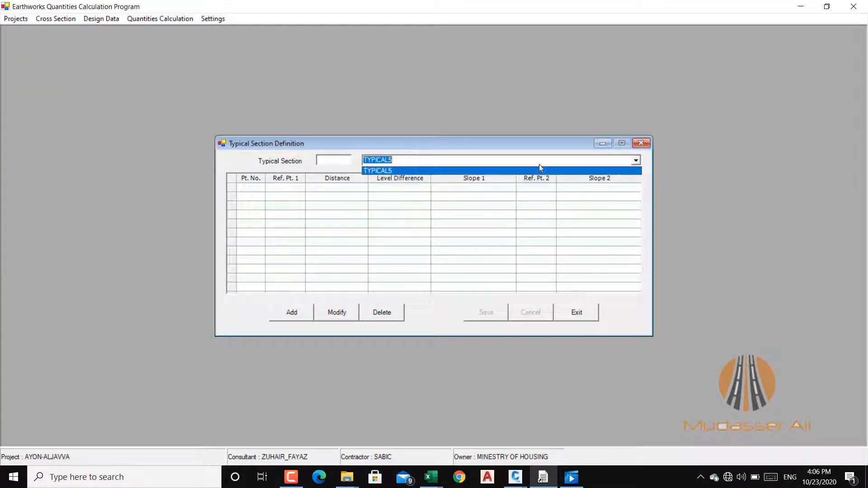
click(381, 171)
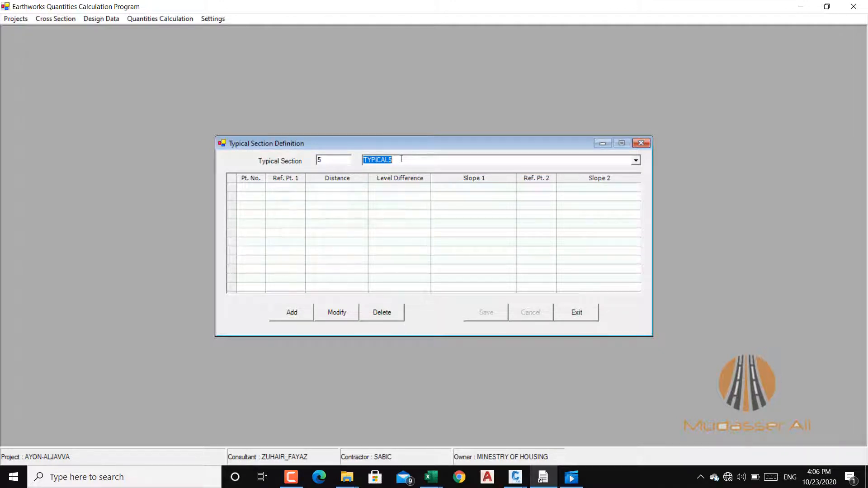
click(334, 315)
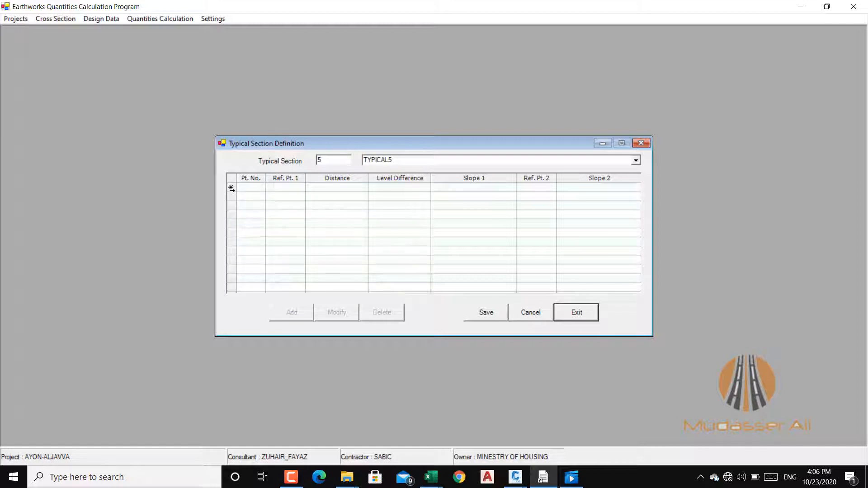
- Check the number of the point above point 5 in the LR-111 drawing, and return to TYPICAL5's empty first row
click(250, 188)
click(515, 477)
click(684, 429)
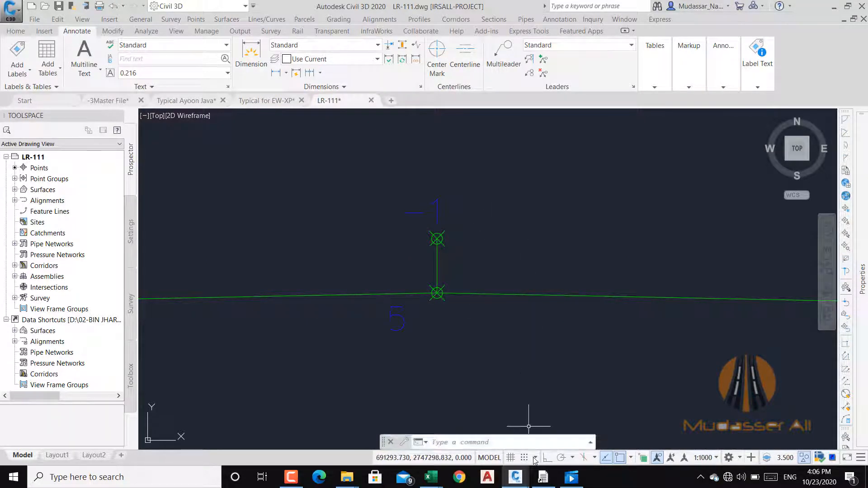
click(543, 477)
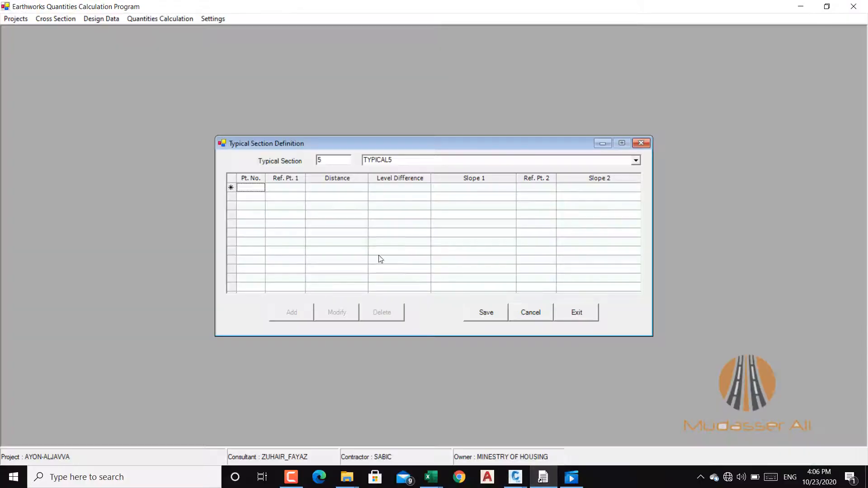
- Define TYPICAL5's first row as point -1 with reference point 0, distance 0 and level difference Profile Grade
click(254, 192)
click(284, 192)
text(0)
click(342, 192)
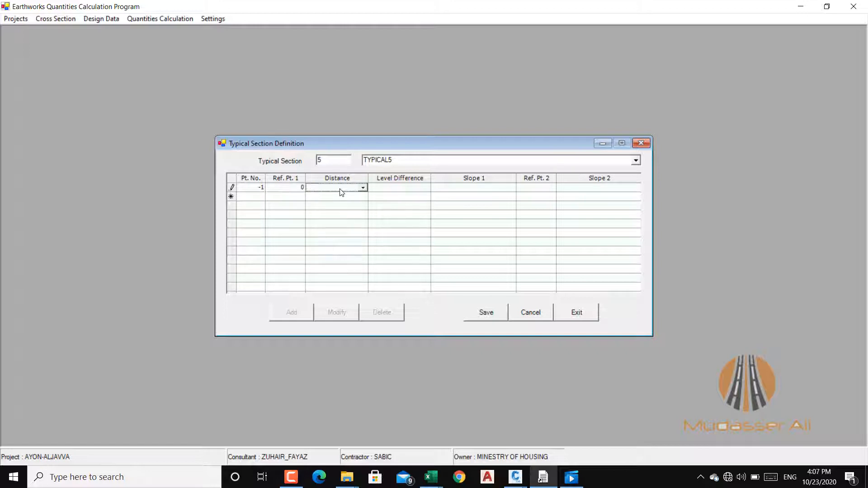
text(0)
click(394, 189)
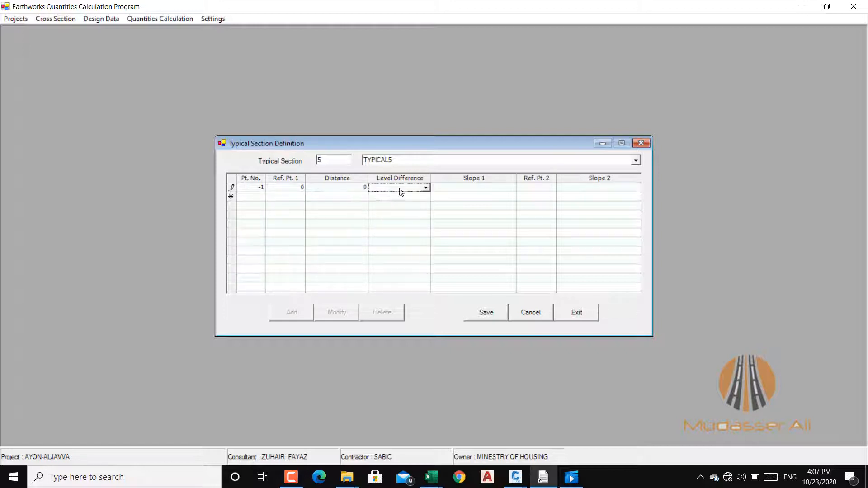
click(426, 188)
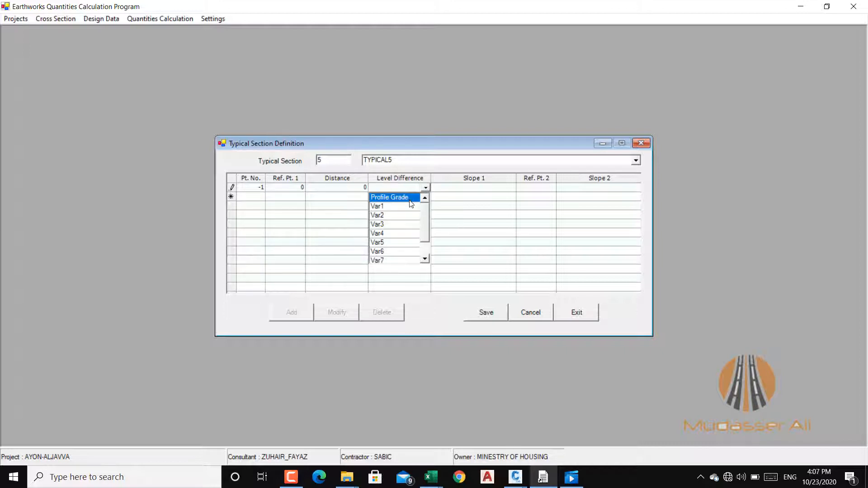
click(407, 198)
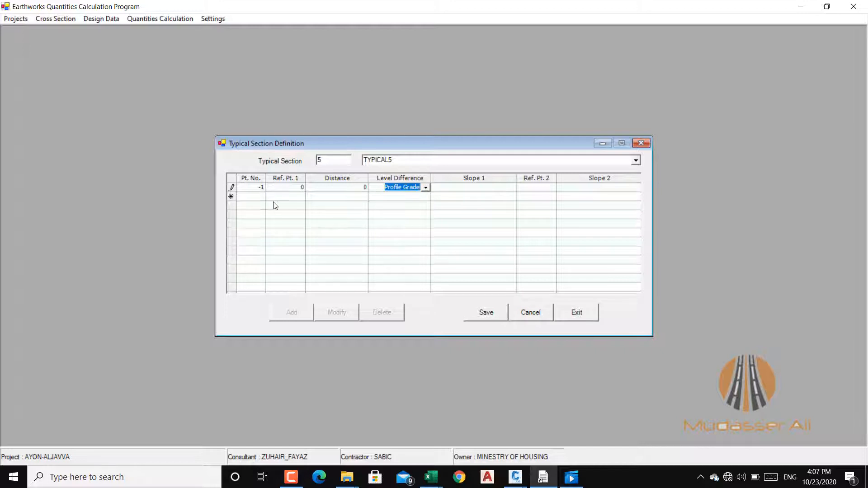
click(260, 196)
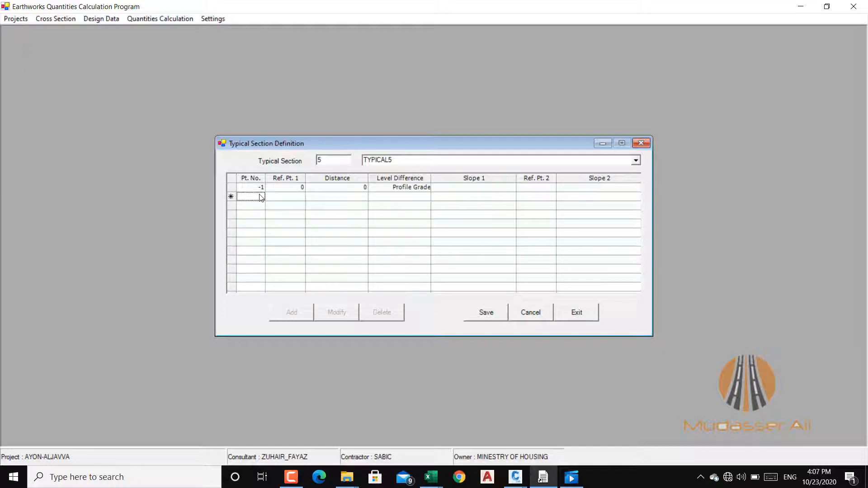
- Return to the LR-111 drawing and examine the numbered points along the green line relative to point -1 at the centreline
click(515, 477)
click(674, 431)
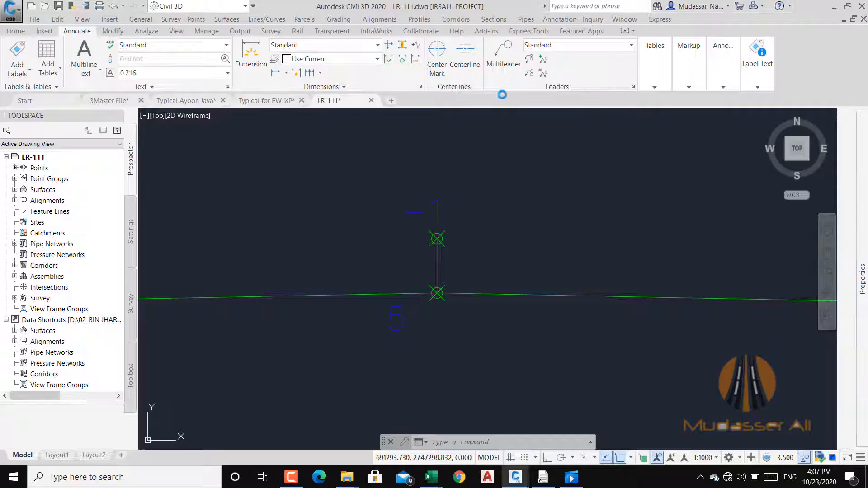
scroll(452, 262, down, 5)
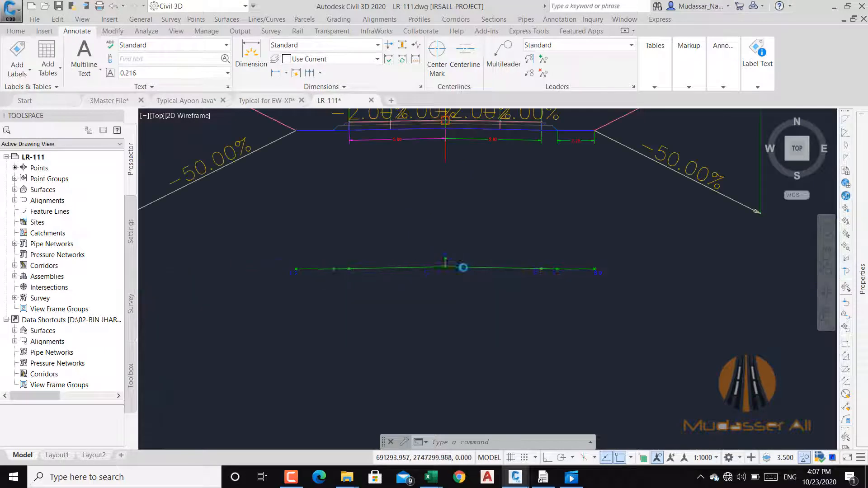
scroll(359, 271, up, 6)
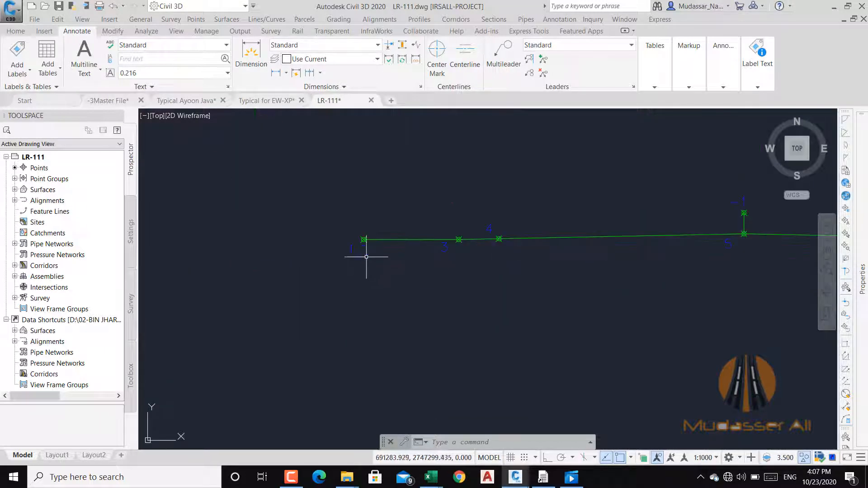
scroll(569, 262, down, 2)
drag(570, 262, 354, 264)
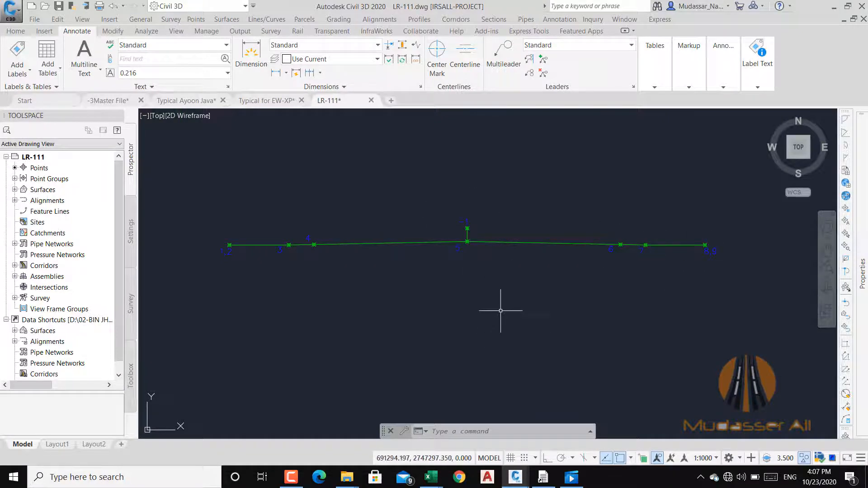
scroll(457, 242, up, 2)
scroll(513, 191, down, 3)
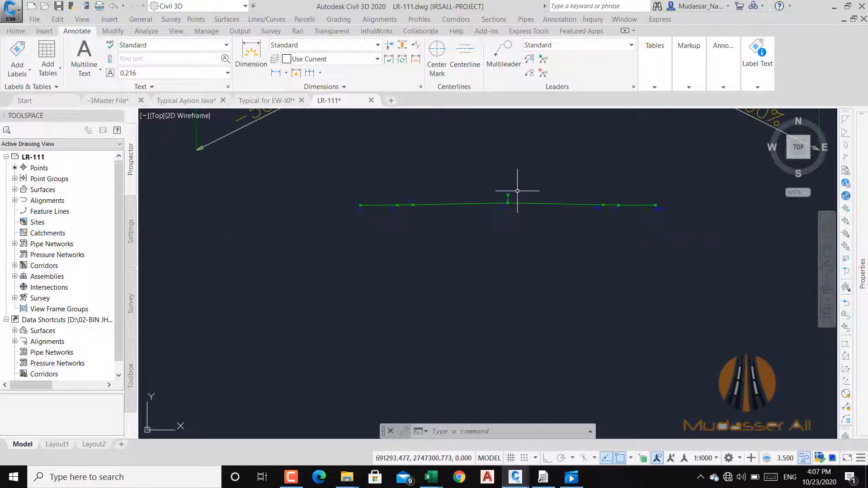
scroll(352, 204, up, 3)
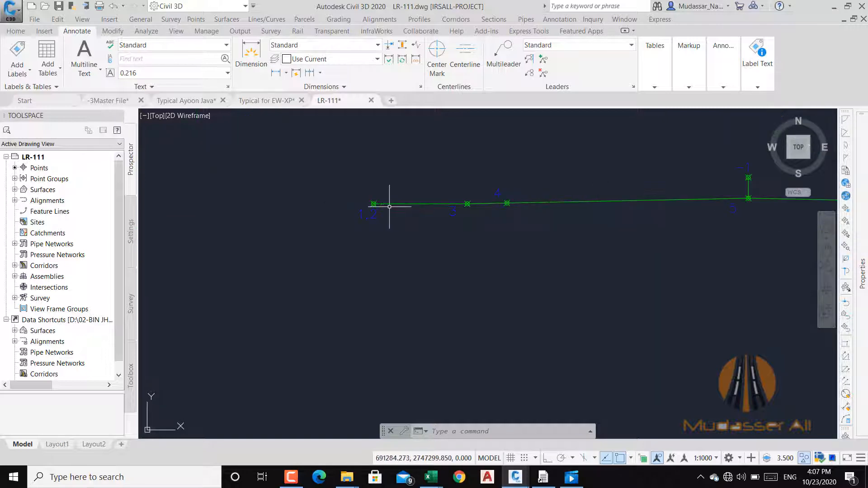
mouse_move(757, 205)
mouse_down()
mouse_move(497, 232)
mouse_move(553, 227)
mouse_up()
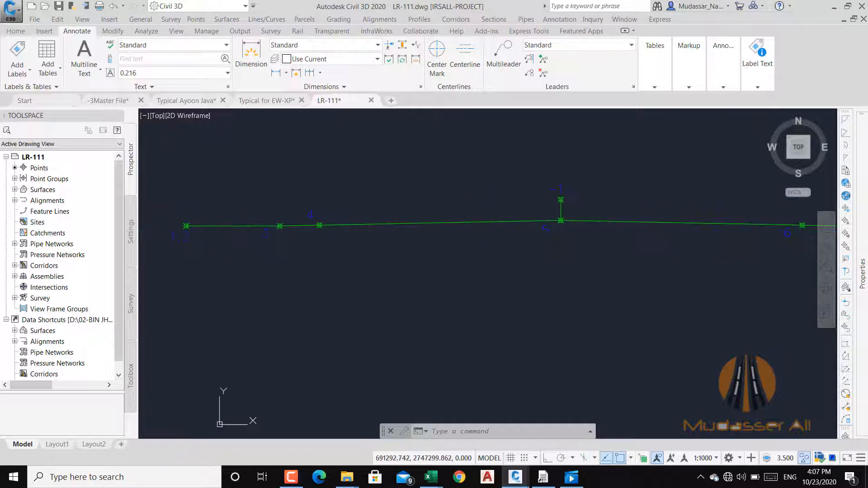
drag(338, 230, 555, 239)
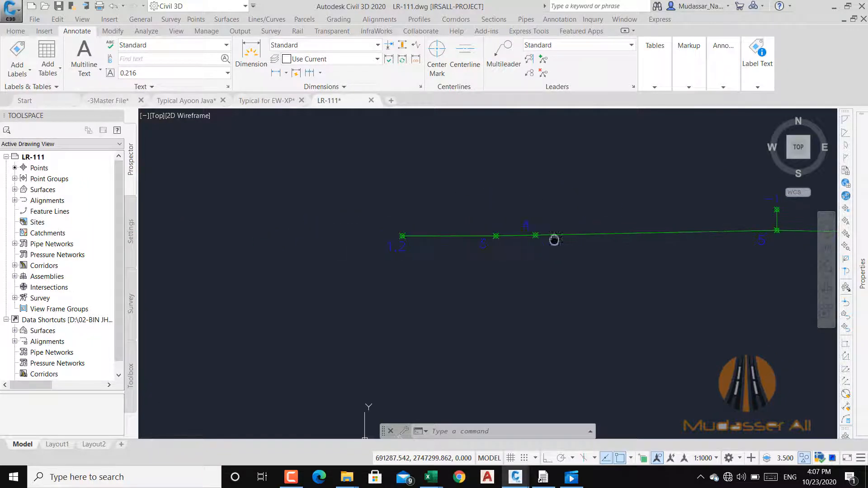
scroll(425, 235, down, 1)
scroll(316, 230, down, 2)
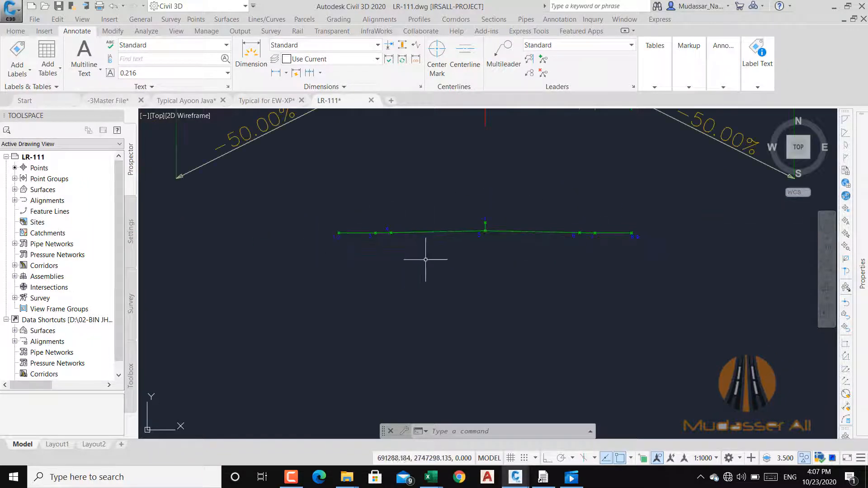
- Add an aligned dimension between point -1 and point 5, placing it just right of the short vertical line
scroll(480, 232, up, 5)
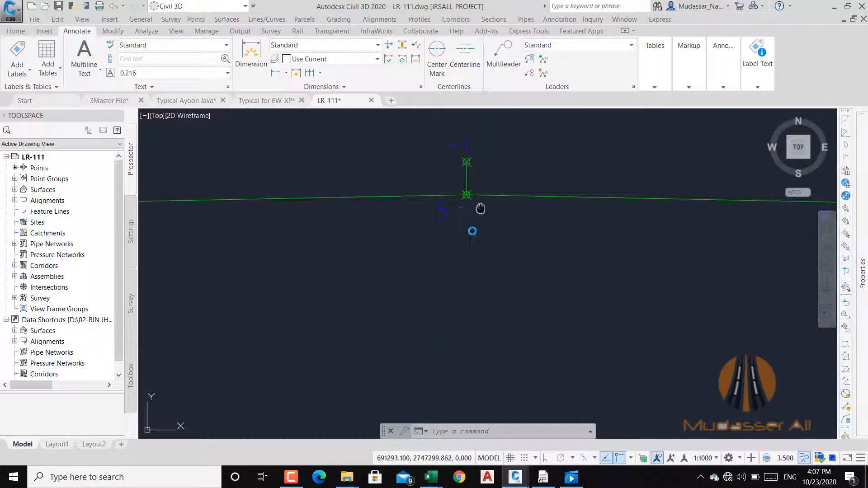
drag(480, 207, 479, 236)
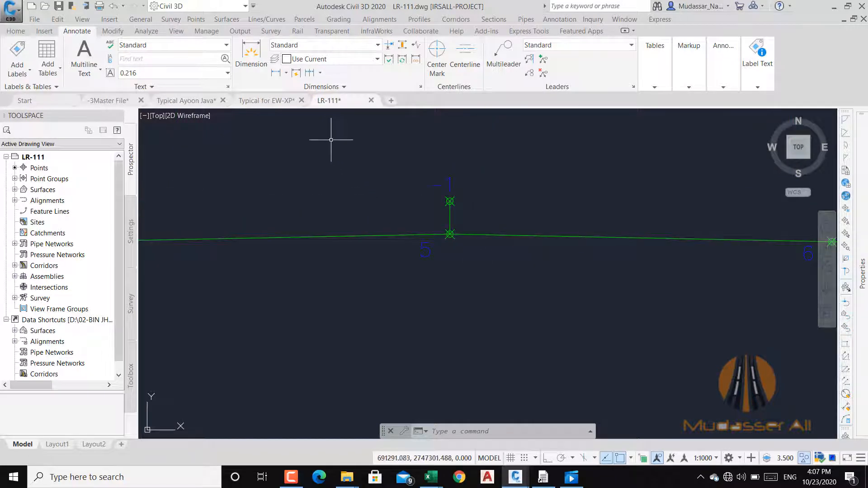
click(287, 75)
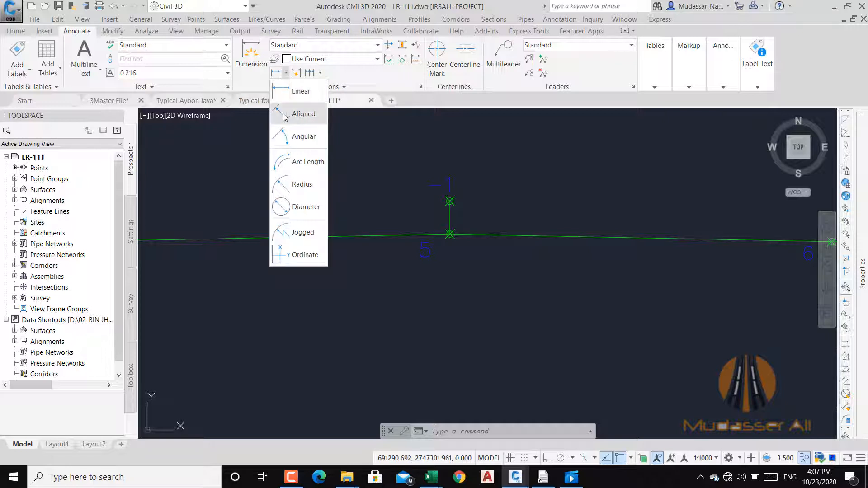
click(299, 114)
scroll(450, 199, up, 5)
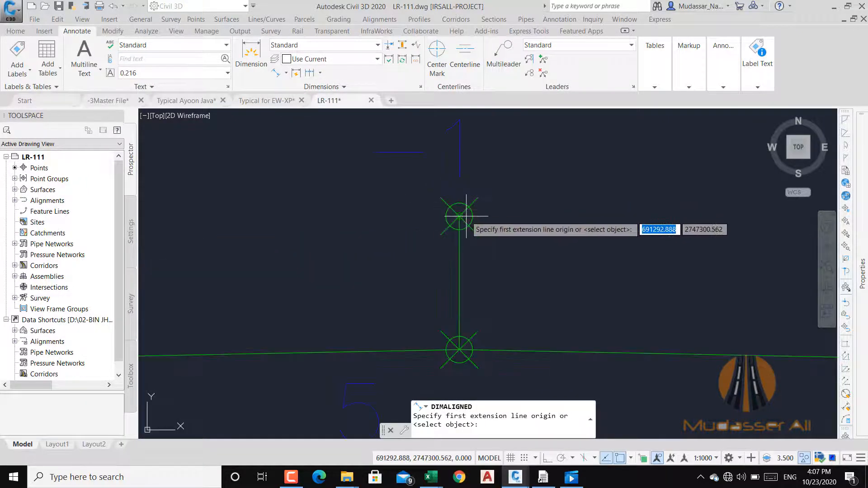
click(456, 214)
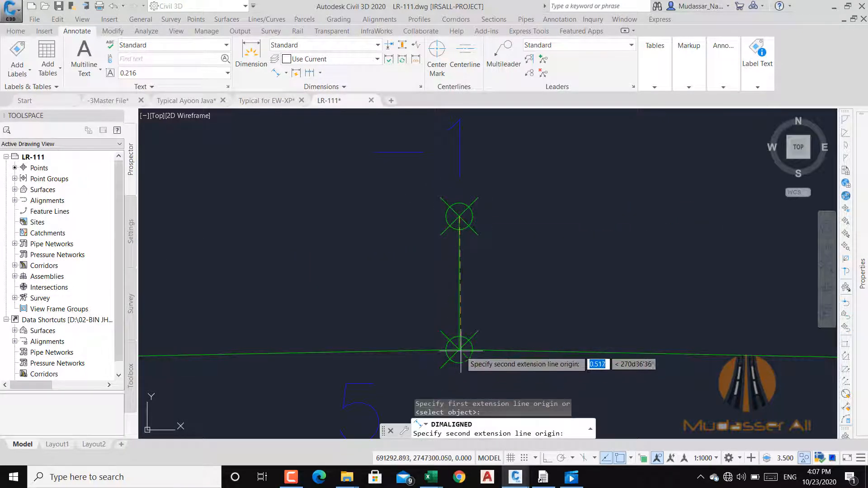
scroll(457, 350, down, 2)
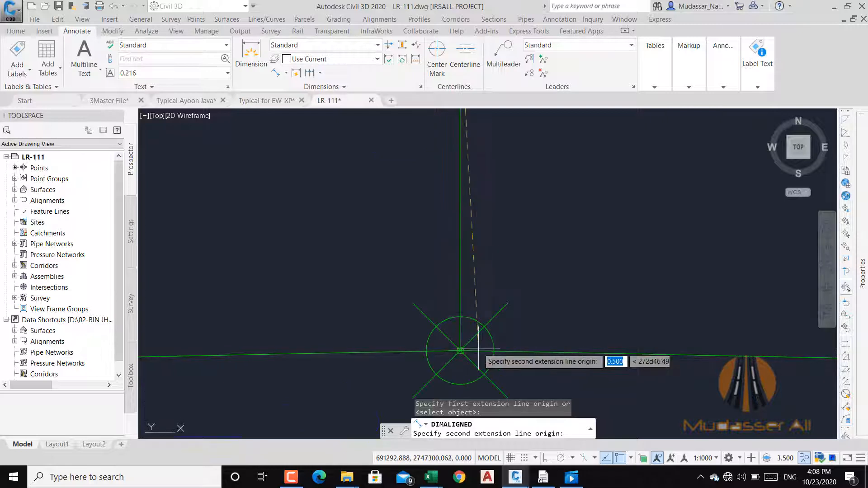
click(449, 339)
scroll(482, 277, down, 3)
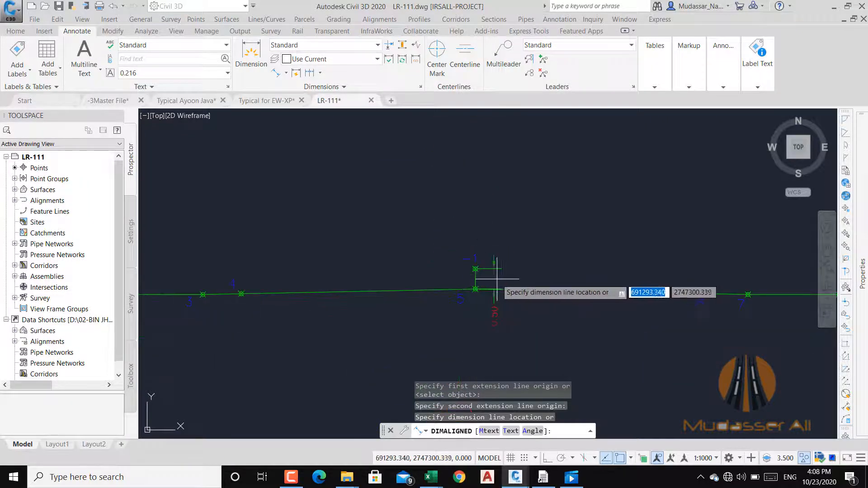
click(500, 283)
scroll(473, 286, up, 2)
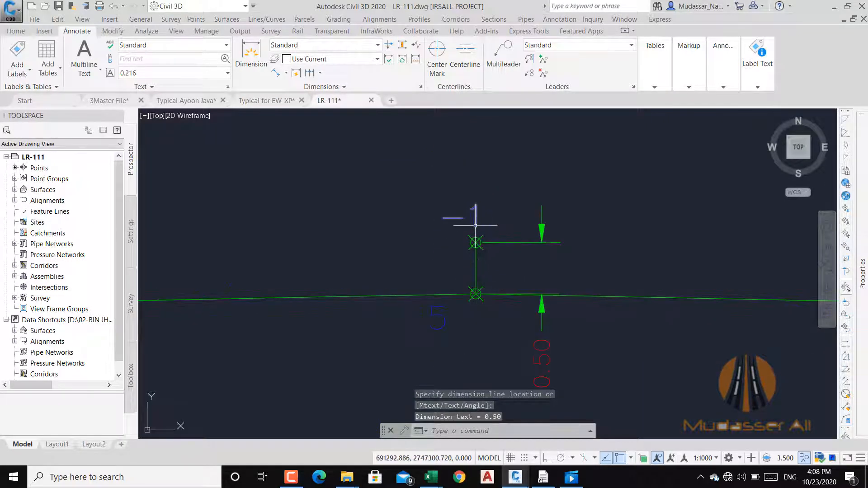
drag(475, 226, 461, 203)
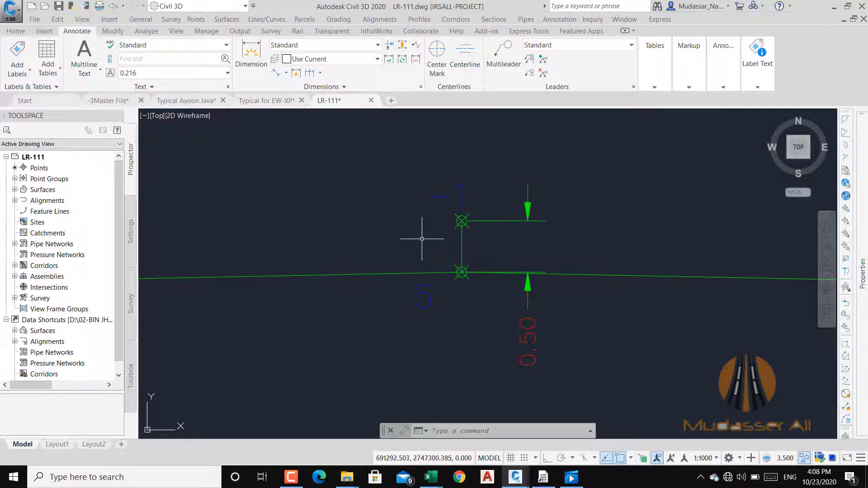
- Define TYPICAL5's second row as point 5 with reference point -1, distance 0 and level difference -0.50
click(542, 477)
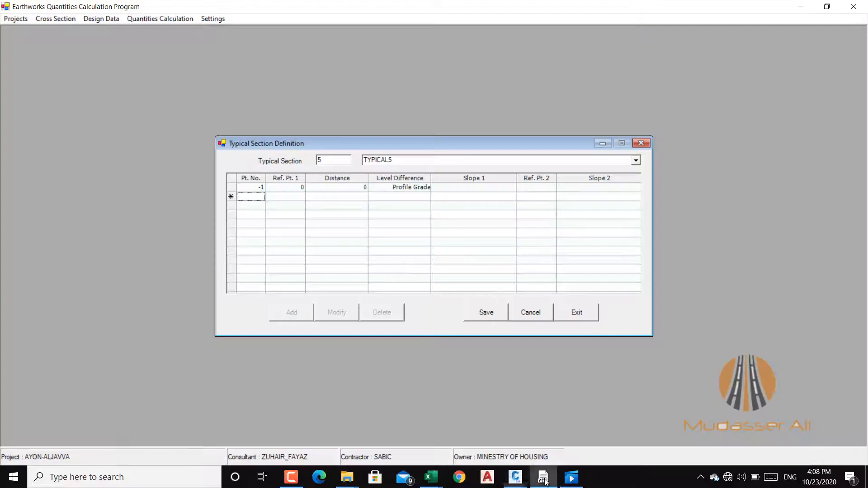
click(251, 198)
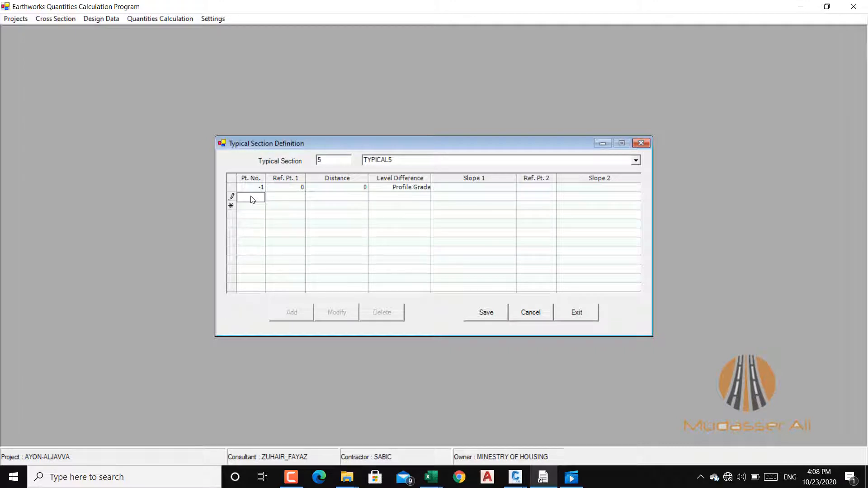
text(5)
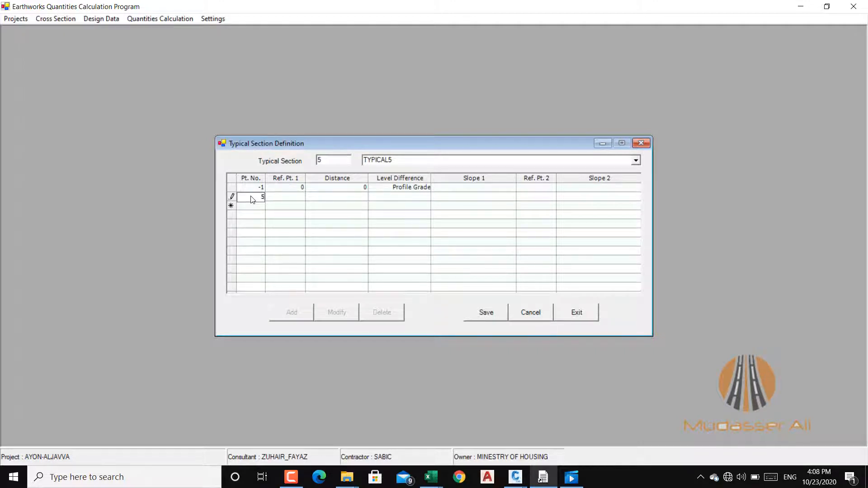
click(291, 200)
click(292, 201)
text(-1)
click(347, 200)
text(0)
click(403, 202)
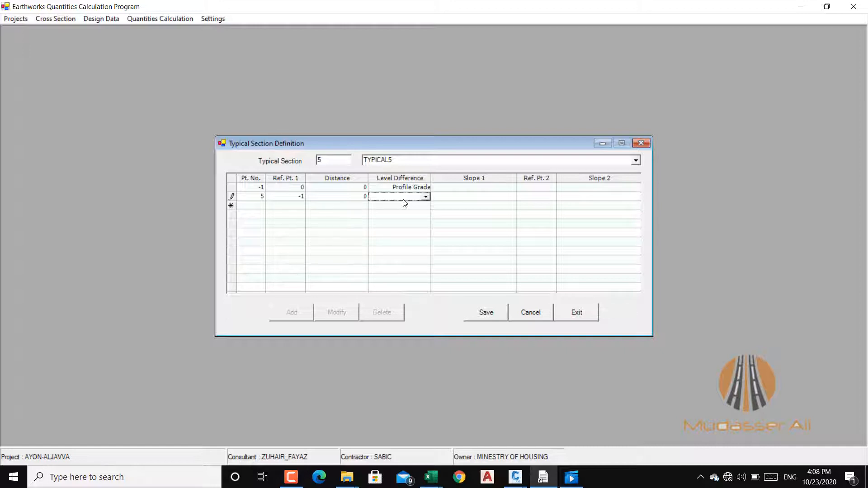
text(-0.50)
click(252, 200)
- Return to the LR-111 drawing and delete the aligned dimension between point -1 and point 5
click(515, 477)
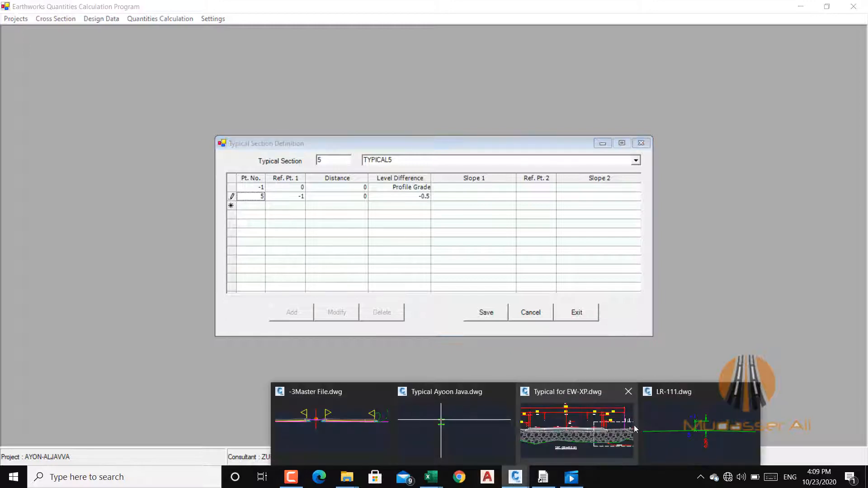
click(673, 437)
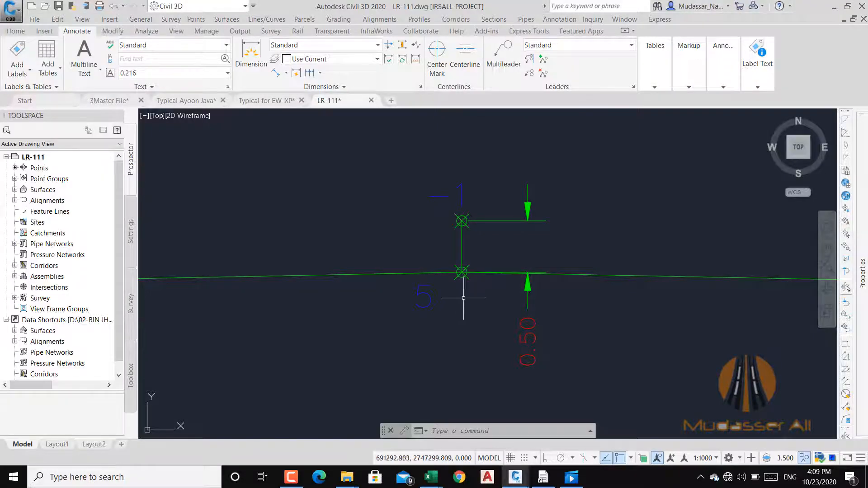
scroll(463, 297, down, 6)
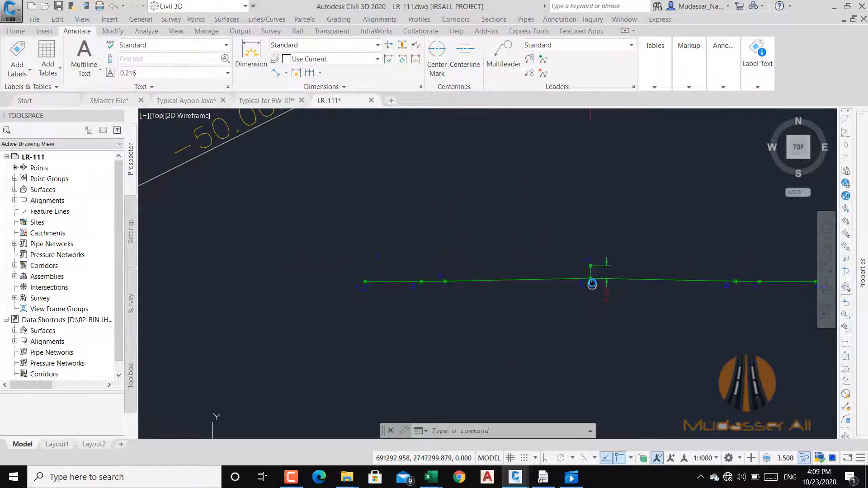
scroll(445, 287, up, 2)
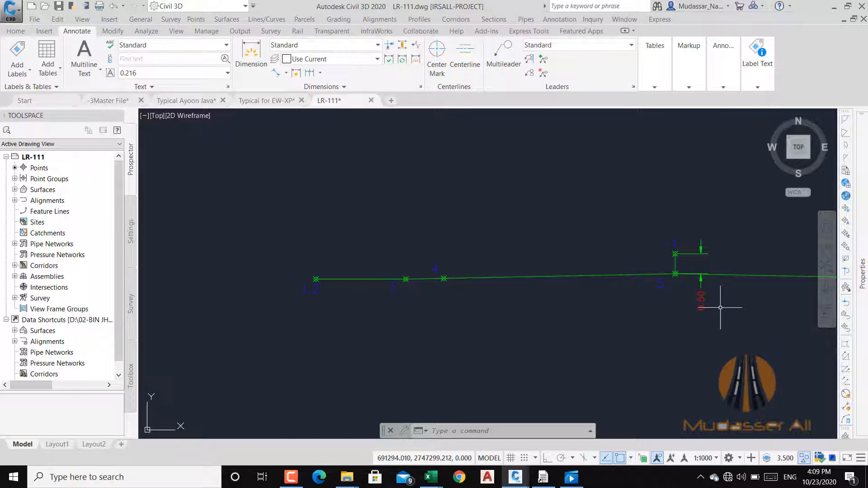
click(716, 294)
click(682, 319)
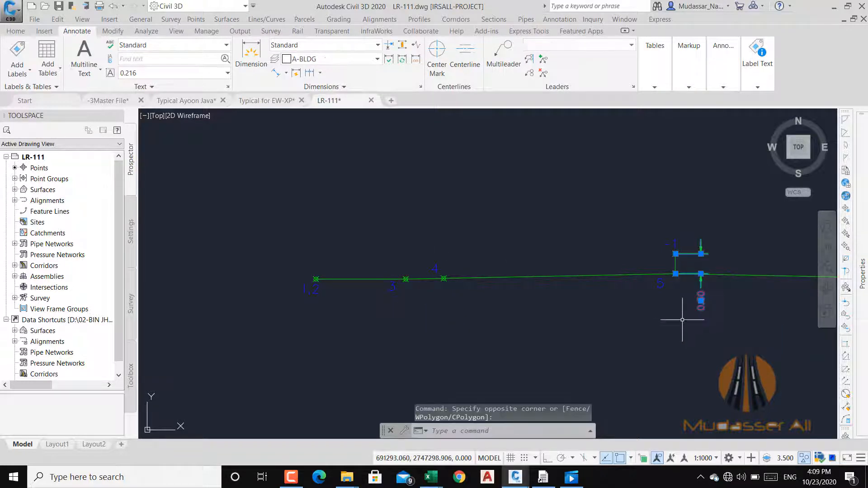
key(Delete)
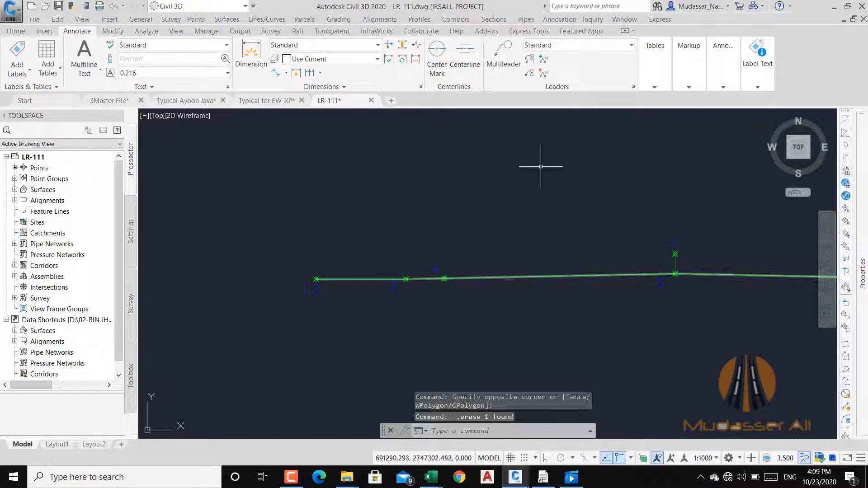
- Add a horizontal linear dimension from point -1 to point 4, placing it above the green line
click(275, 73)
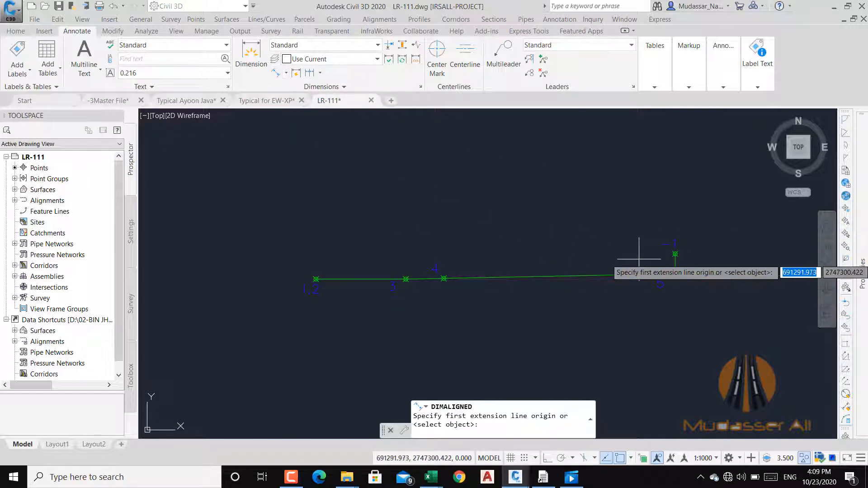
click(286, 72)
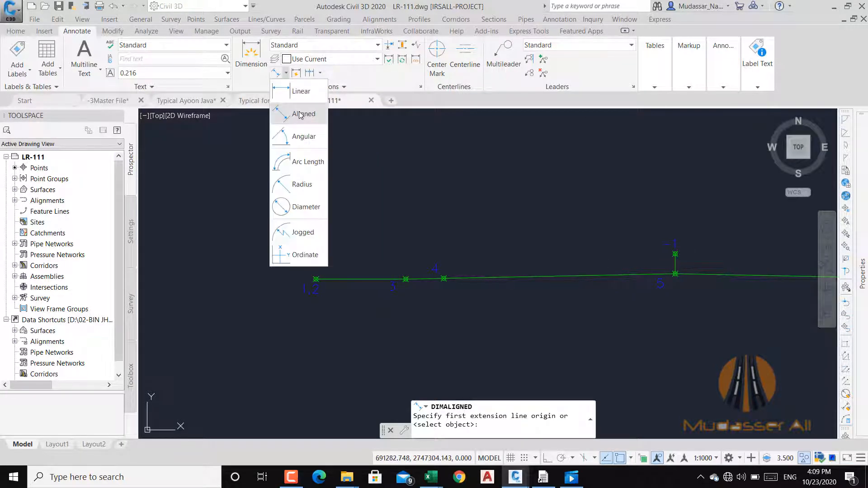
click(298, 92)
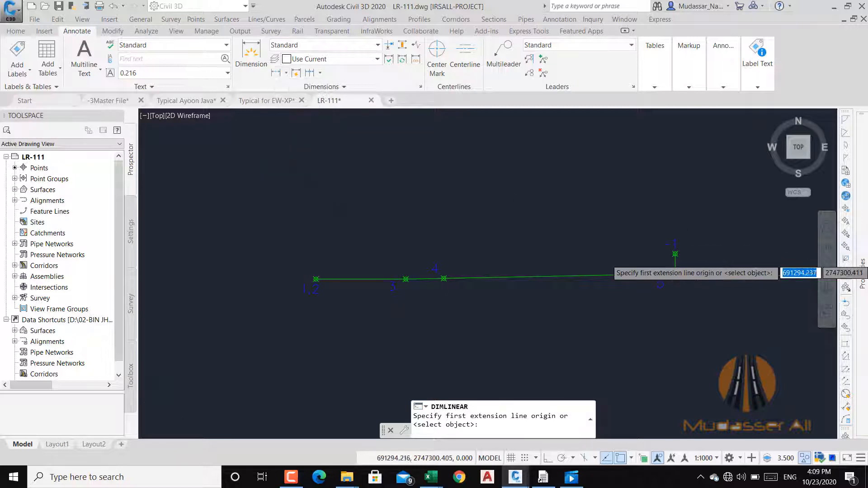
scroll(716, 259, up, 4)
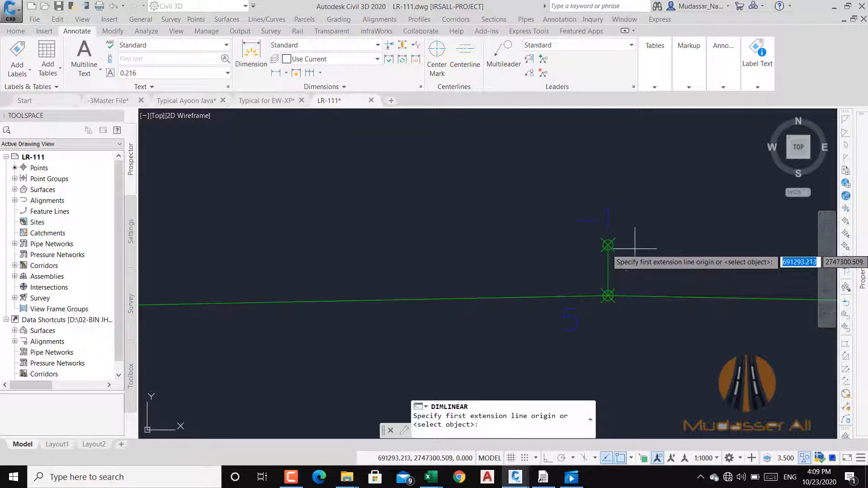
click(608, 245)
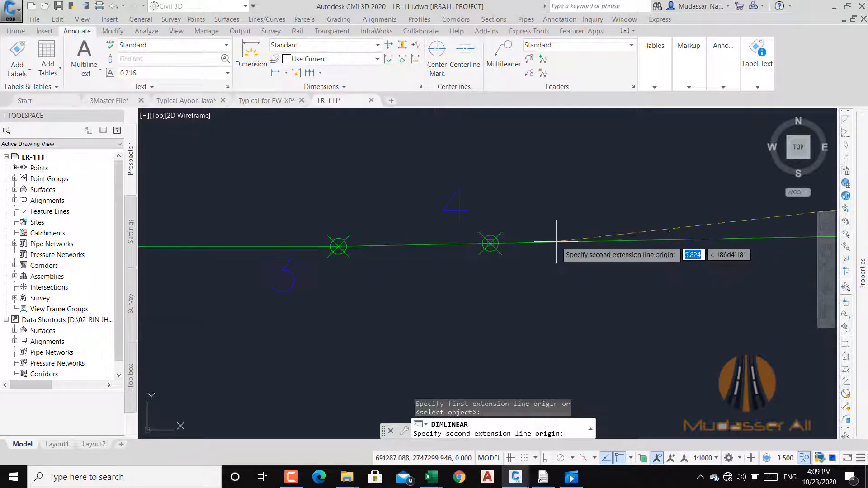
click(489, 244)
scroll(490, 244, down, 5)
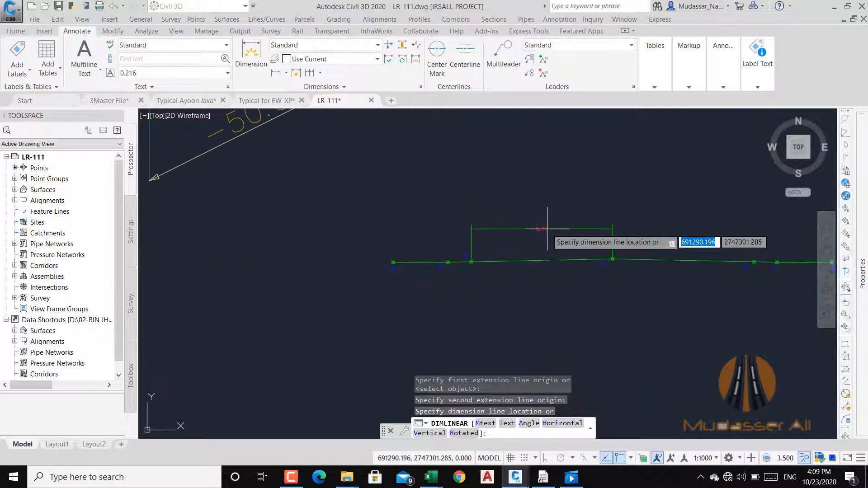
click(546, 229)
scroll(551, 243, up, 5)
- Delete the horizontal linear dimension between point -1 and point 4
double_click(570, 185)
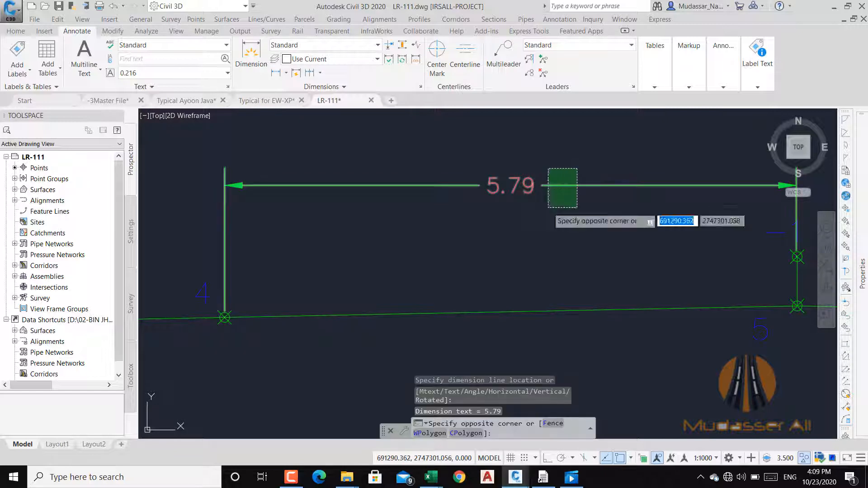
key(Escape)
click(619, 152)
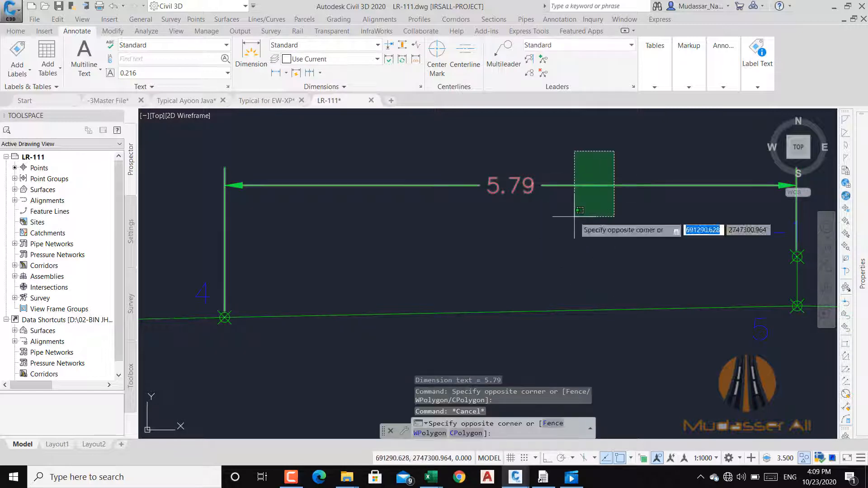
click(581, 257)
key(Delete)
scroll(581, 259, down, 2)
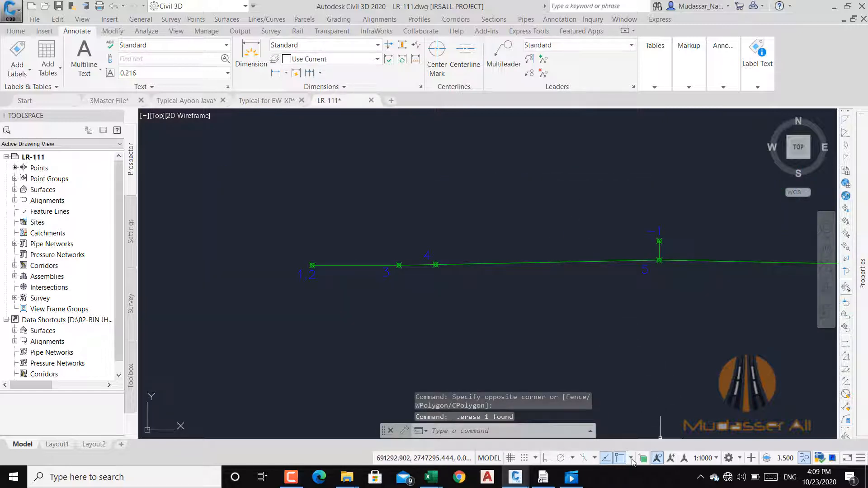
- Restrict object snapping to Node only, turning off Endpoint, Midpoint, Center, Intersection, Extension and Perpendicular
click(631, 458)
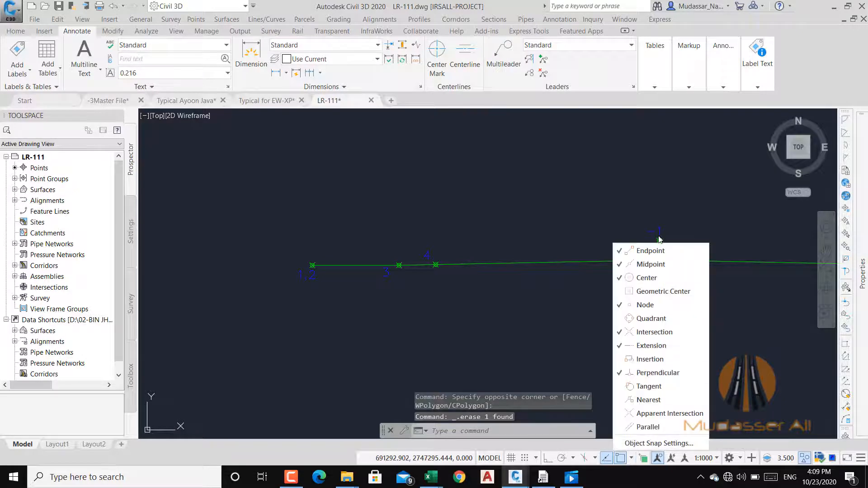
click(651, 250)
click(651, 264)
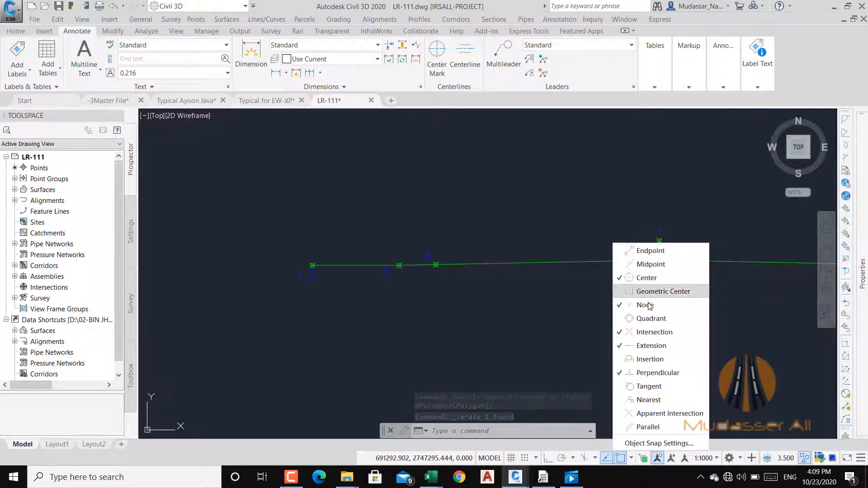
click(651, 332)
click(646, 345)
click(644, 376)
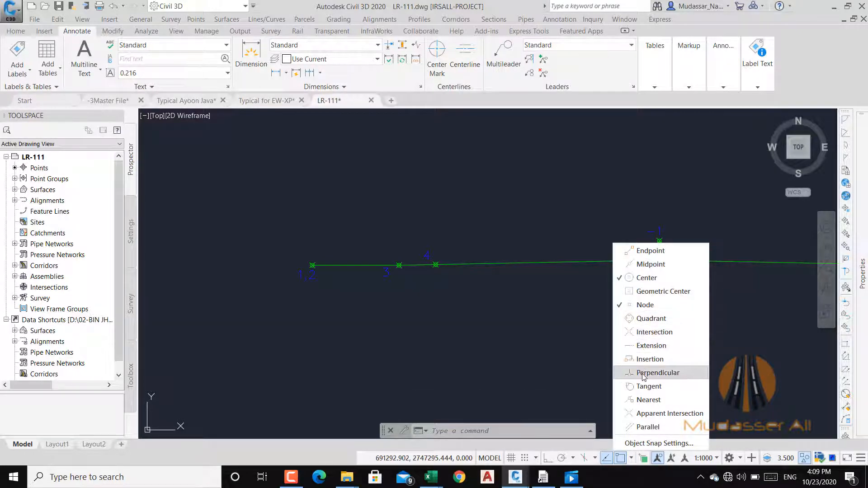
click(647, 277)
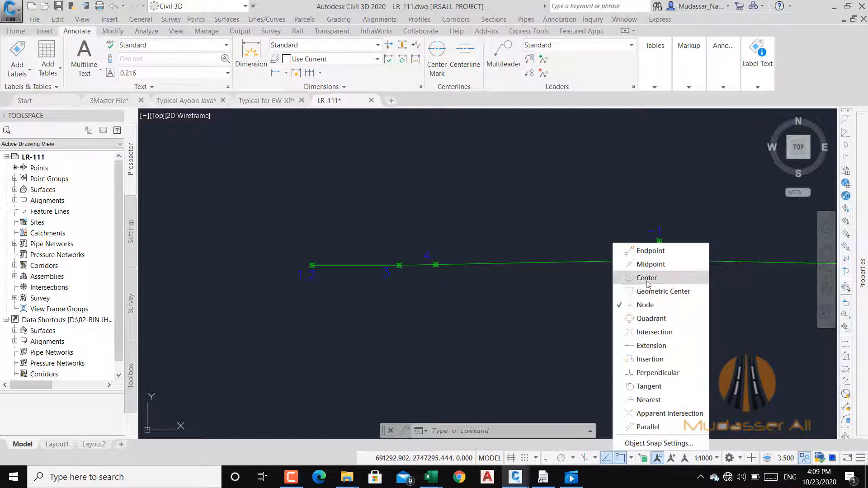
click(588, 327)
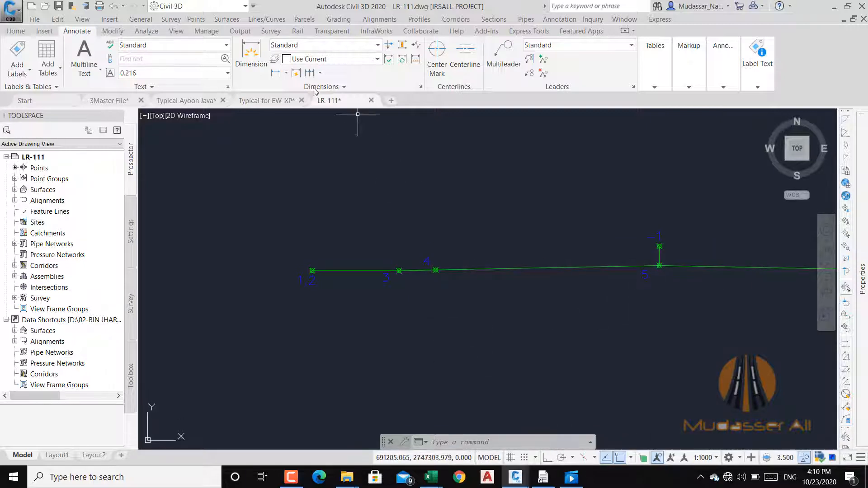
- Dimension the horizontal distance from node -1 to node 4 with a linear dimension level with point -1
click(276, 72)
scroll(678, 226, up, 8)
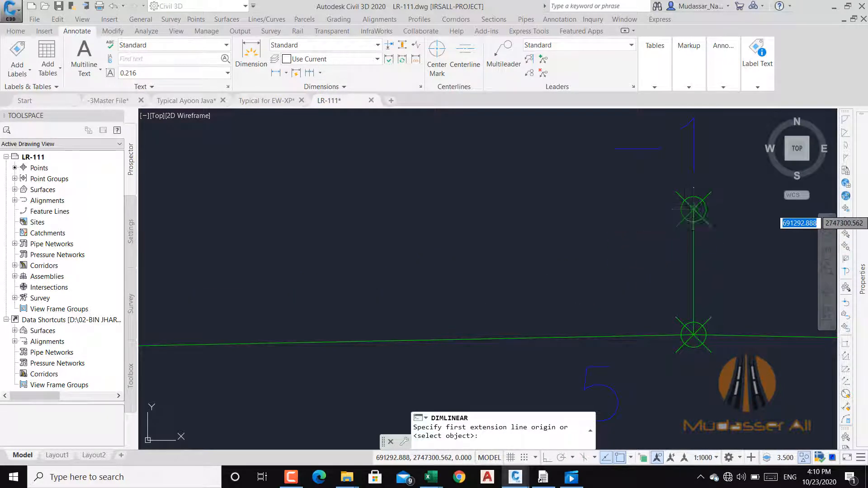
click(692, 203)
scroll(692, 213, down, 8)
scroll(523, 289, up, 8)
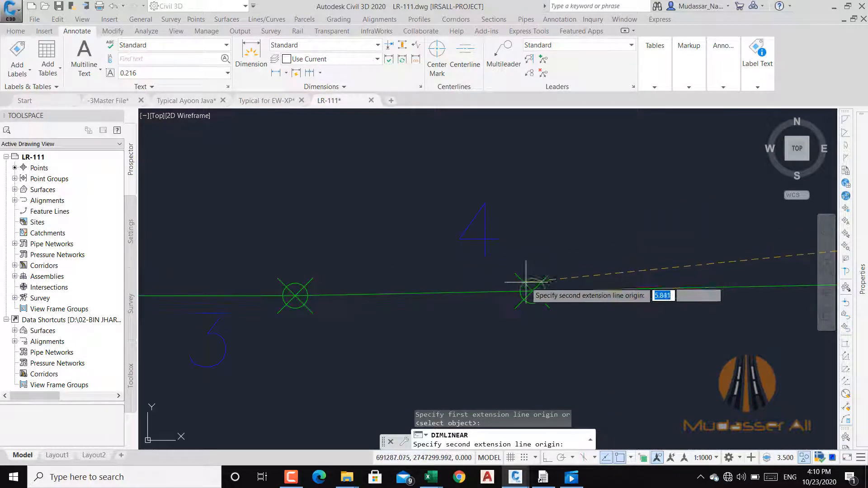
click(561, 312)
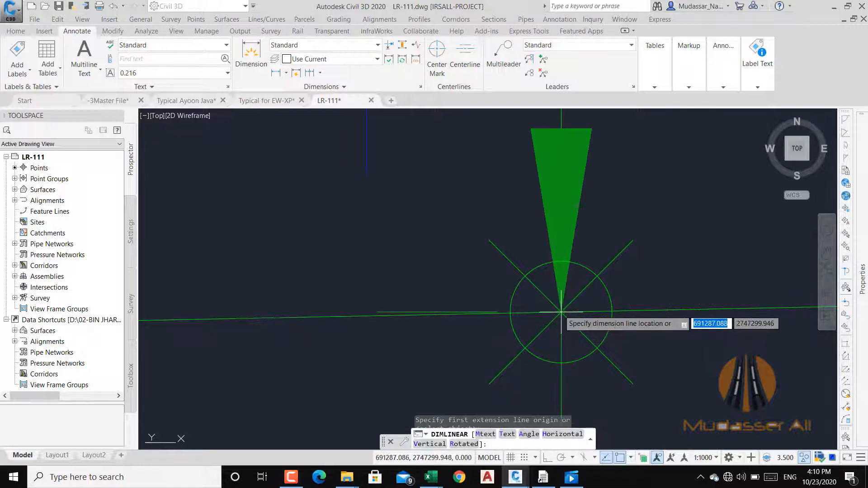
scroll(542, 312, down, 5)
drag(612, 283, 457, 240)
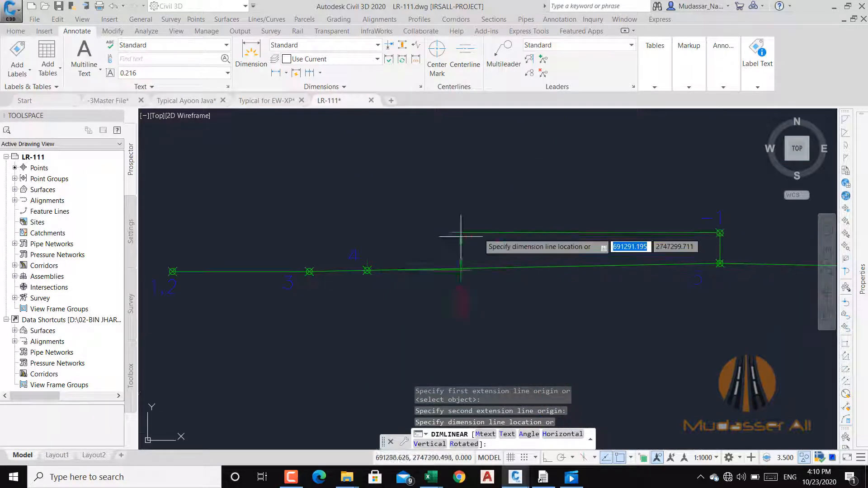
click(555, 231)
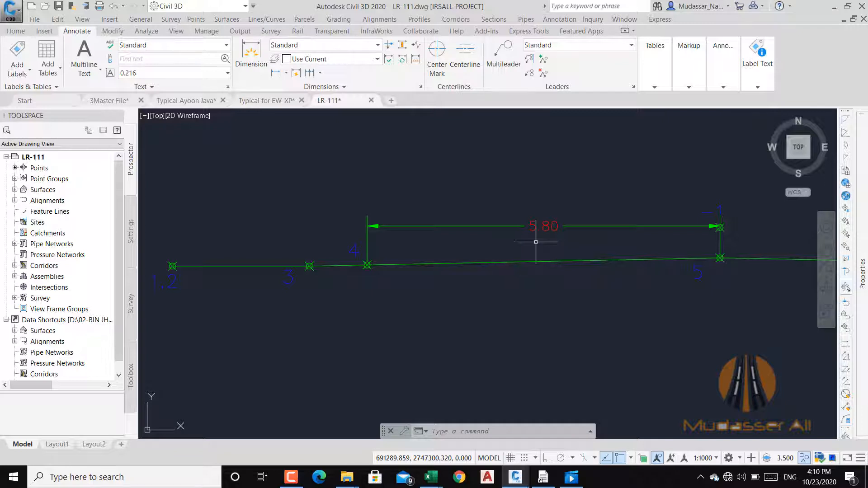
- Dimension the vertical difference from point -1 to point 4 with a linear dimension placed between points 3 and 4
click(277, 75)
scroll(723, 230, up, 4)
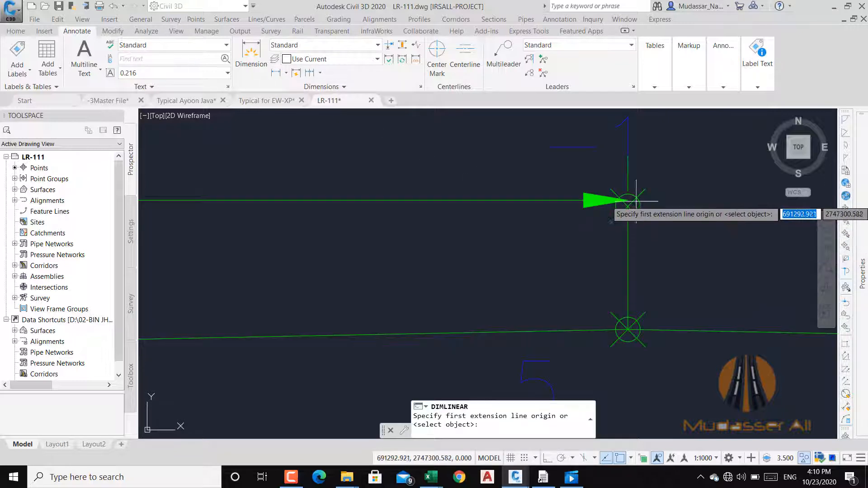
click(627, 206)
scroll(633, 209, down, 4)
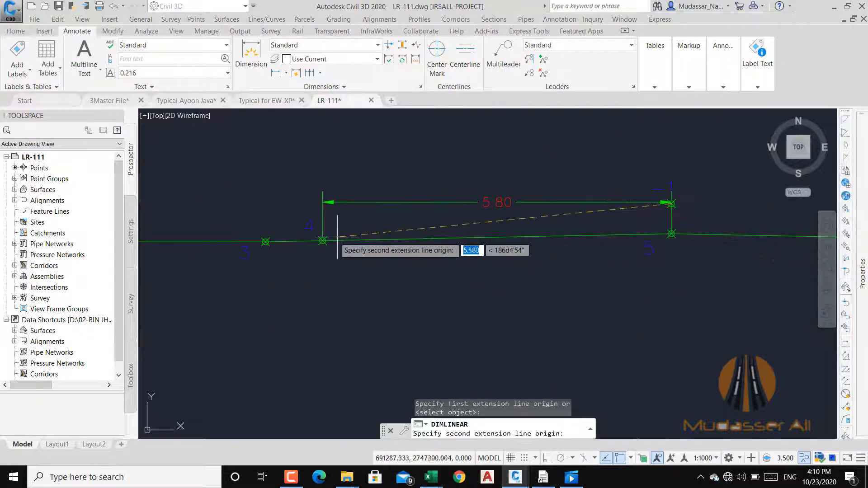
scroll(325, 244, up, 4)
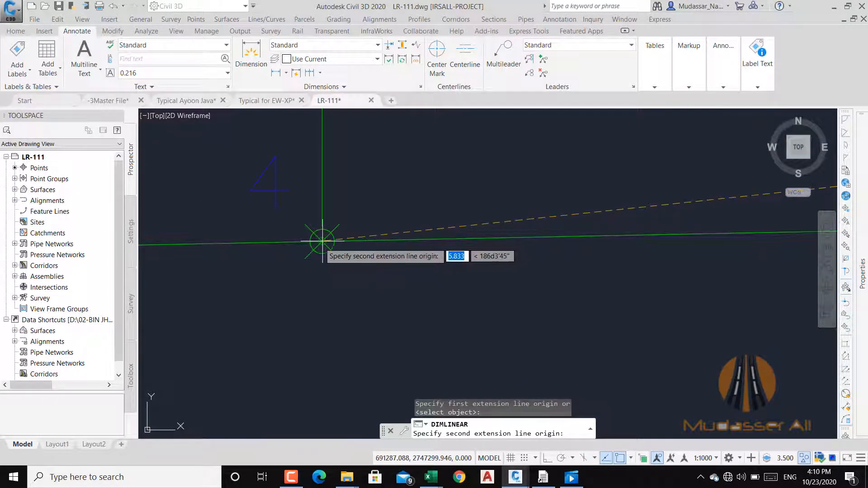
click(323, 242)
scroll(322, 242, down, 4)
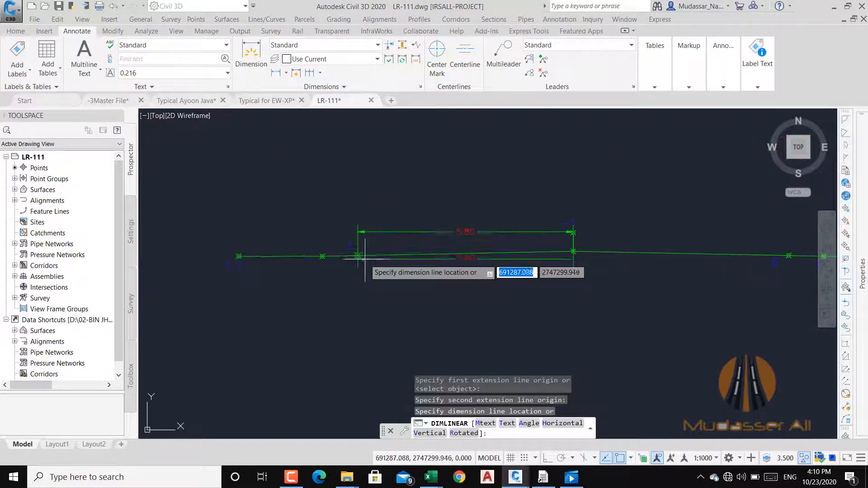
click(333, 260)
scroll(343, 272, up, 4)
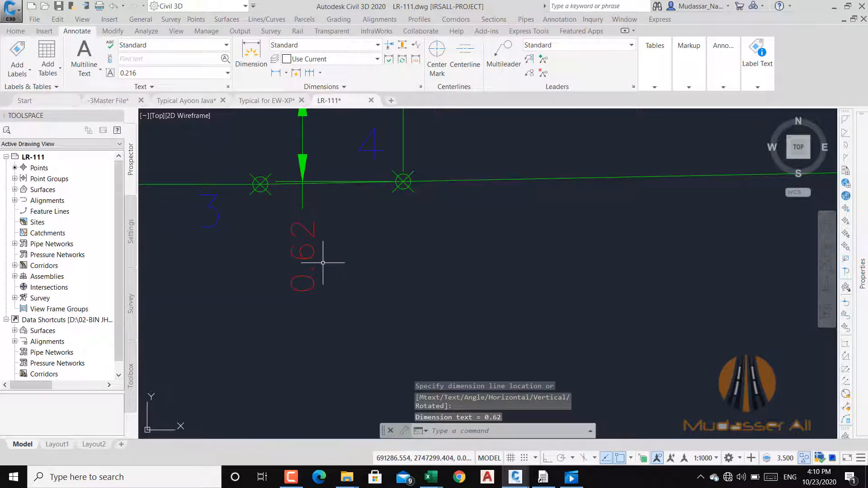
scroll(323, 262, down, 4)
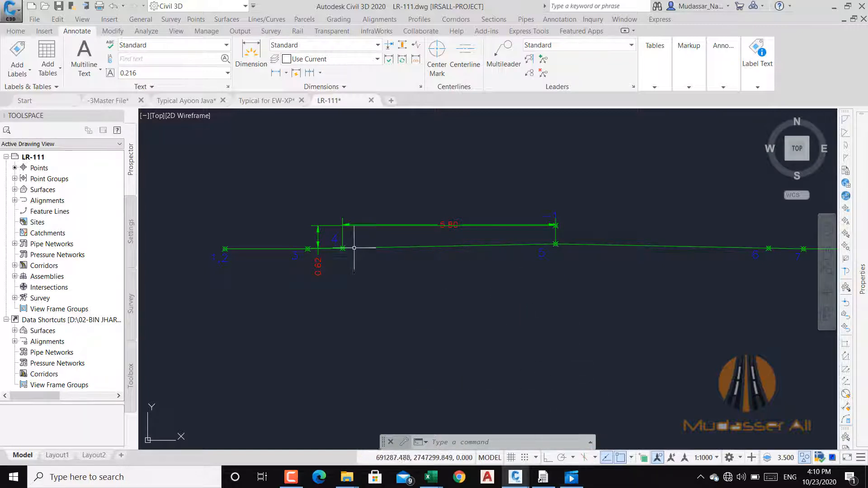
- Switch to the Earthworks Quantities Calculation Program and define point 4 with reference point -1, distance -5.8 and level difference -0.62
click(543, 477)
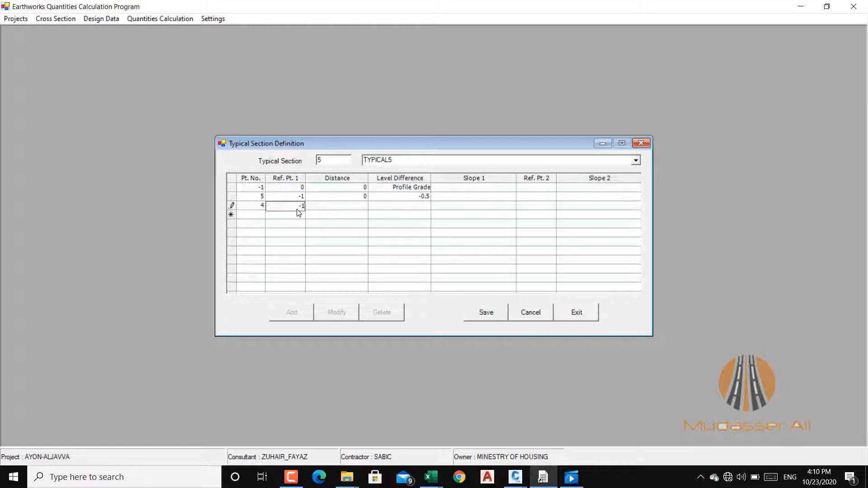
click(365, 206)
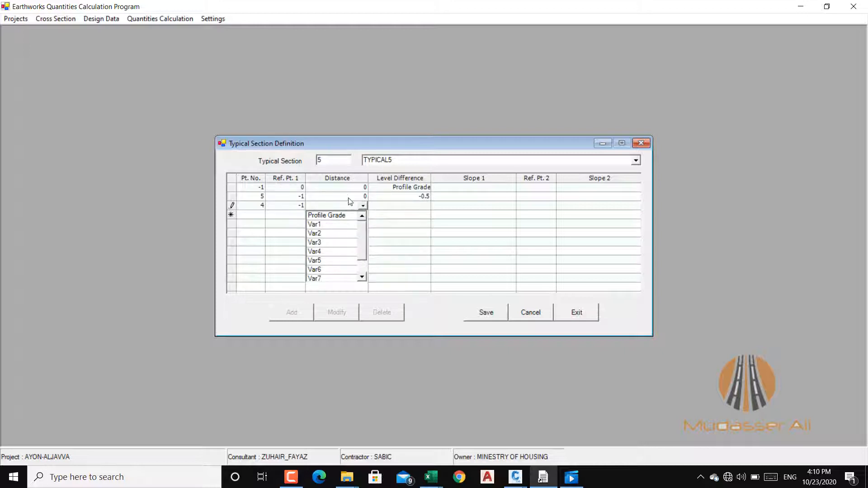
click(349, 199)
click(343, 207)
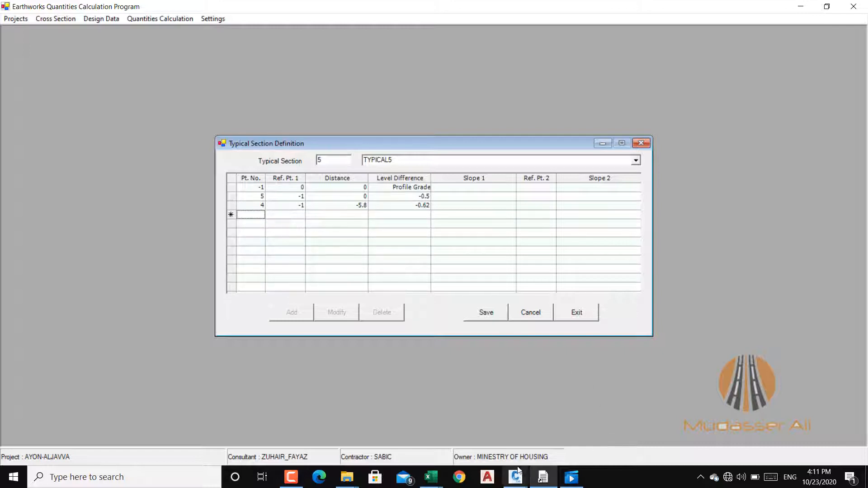
- Return to the LR-111 drawing in Civil 3D and delete the horizontal and vertical dimensions between points -1 and 4
mouse_move(520, 476)
click(660, 441)
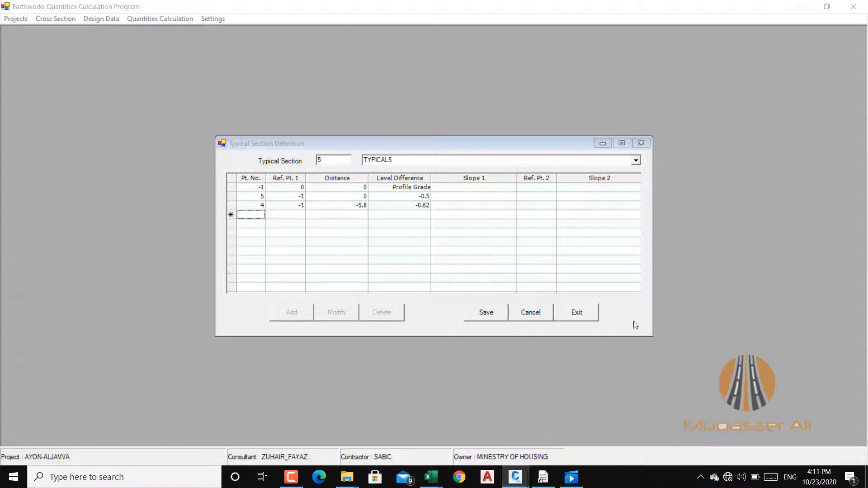
scroll(369, 228, up, 2)
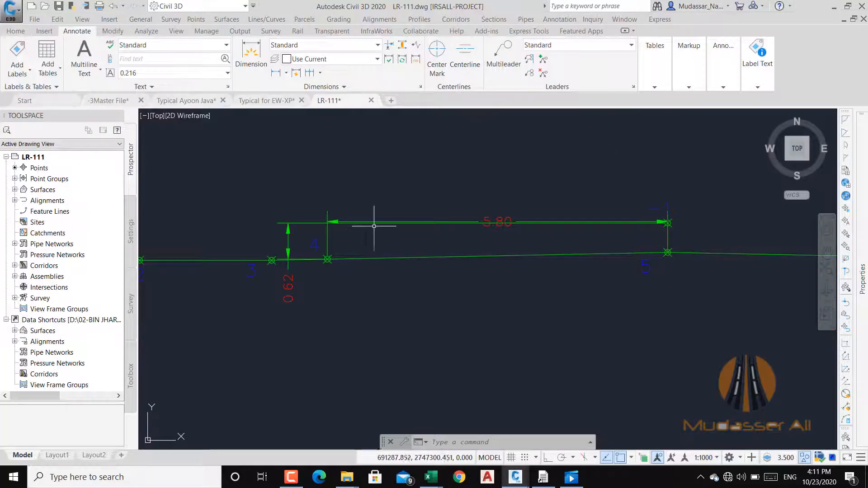
click(400, 202)
click(362, 240)
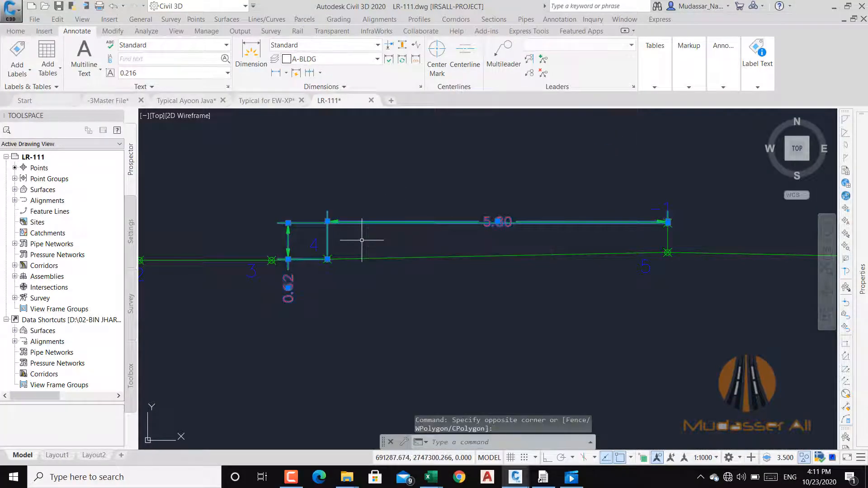
key(Delete)
- Dimension the horizontal distance from node -1 to node 3 with a linear dimension about level with point -1
mouse_move(326, 281)
mouse_down()
mouse_move(434, 299)
mouse_move(354, 275)
mouse_up()
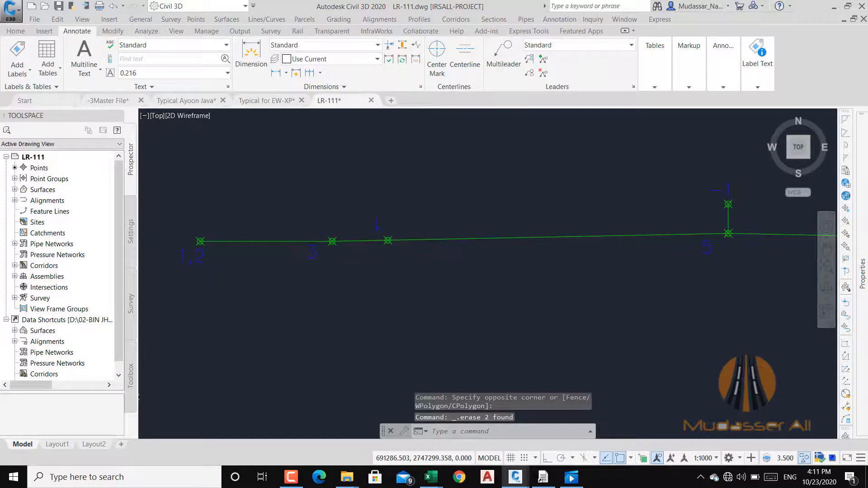
click(276, 72)
scroll(746, 211, up, 6)
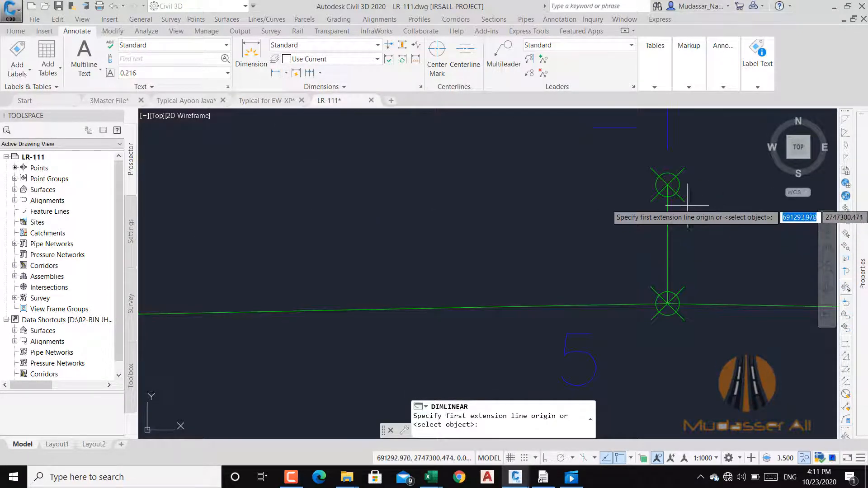
click(667, 186)
scroll(692, 197, down, 6)
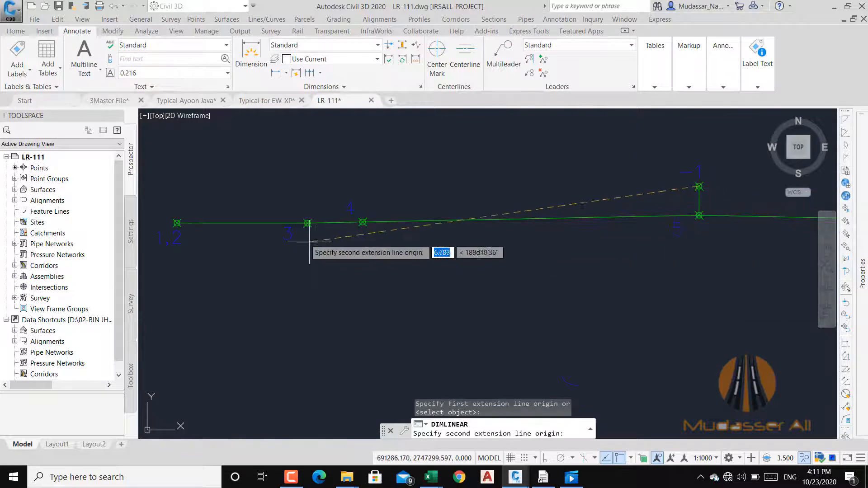
scroll(301, 231, up, 8)
click(363, 223)
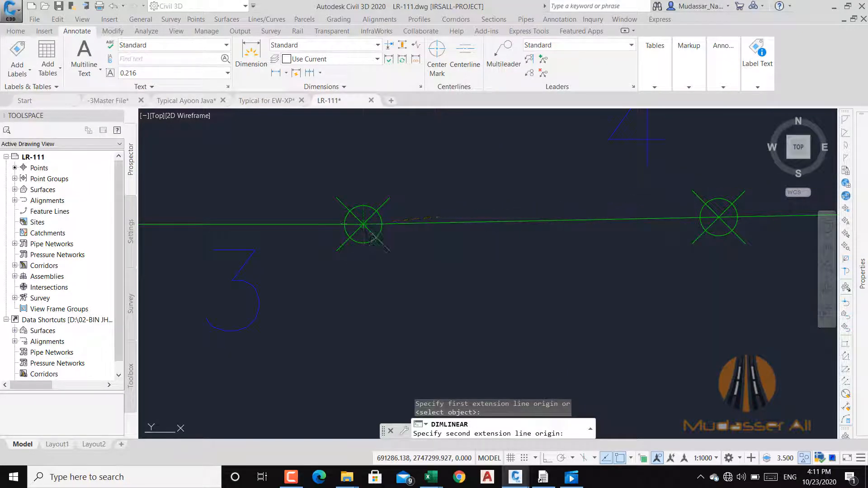
scroll(326, 260, down, 8)
click(483, 220)
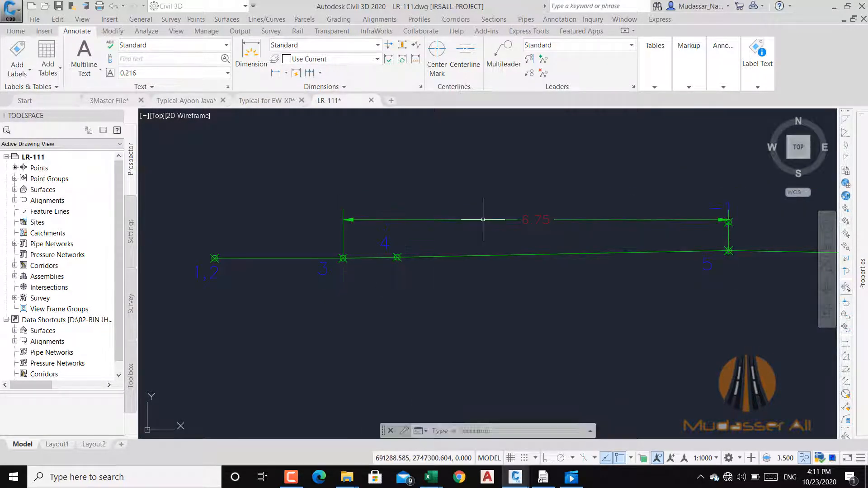
- Dimension the vertical difference from node -1 to node 3 with a linear dimension placed between points 2 and 3
click(276, 74)
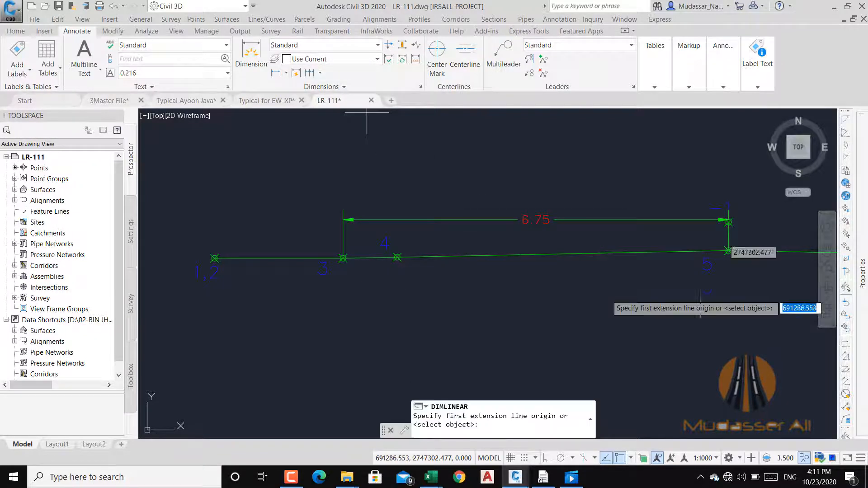
scroll(732, 230, up, 6)
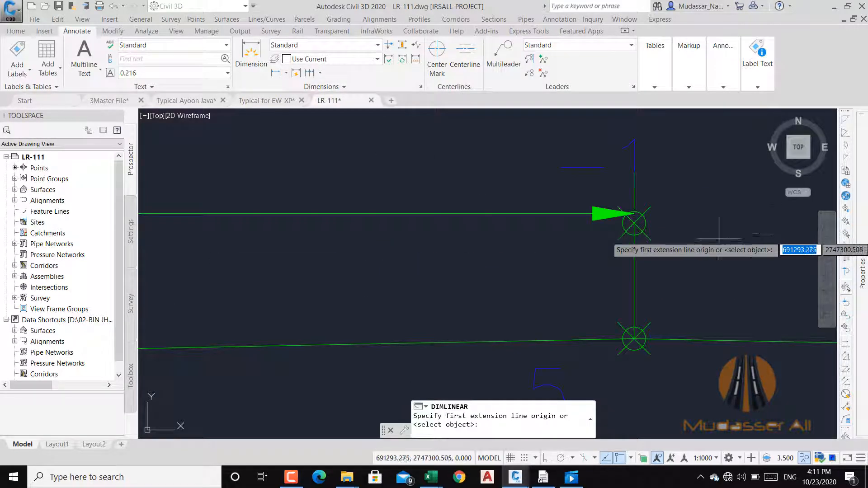
click(634, 223)
scroll(681, 220, down, 6)
scroll(271, 260, up, 6)
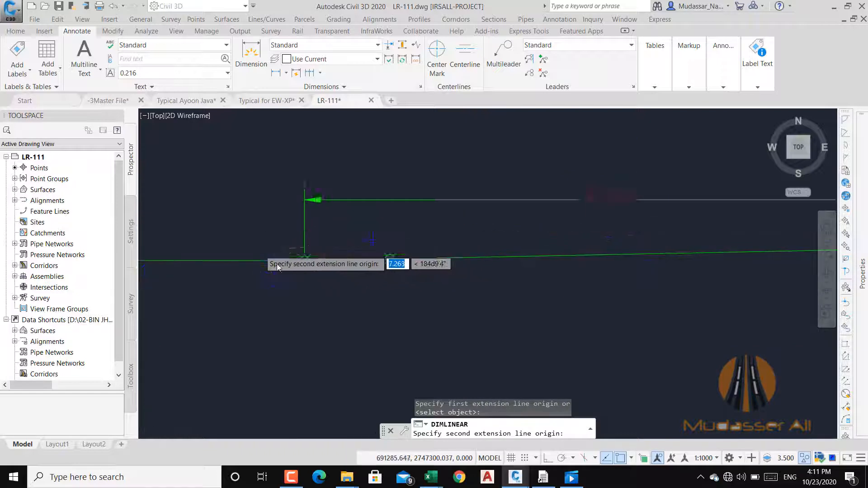
click(370, 273)
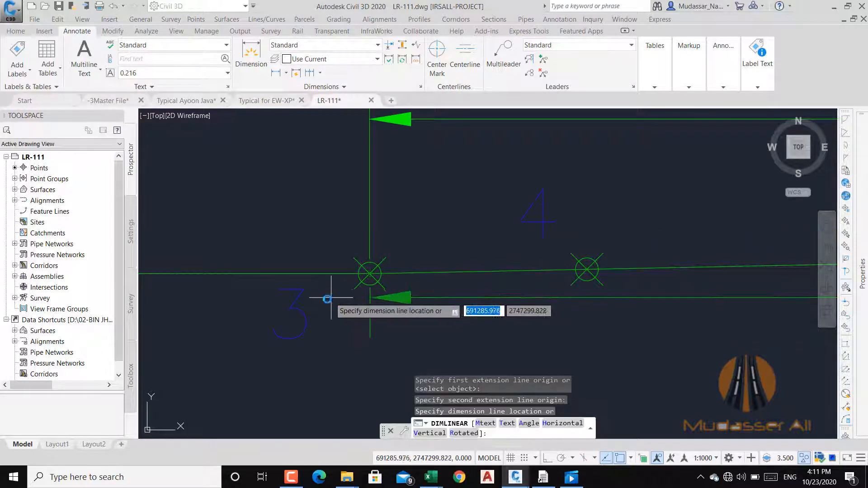
scroll(330, 296, down, 4)
click(263, 305)
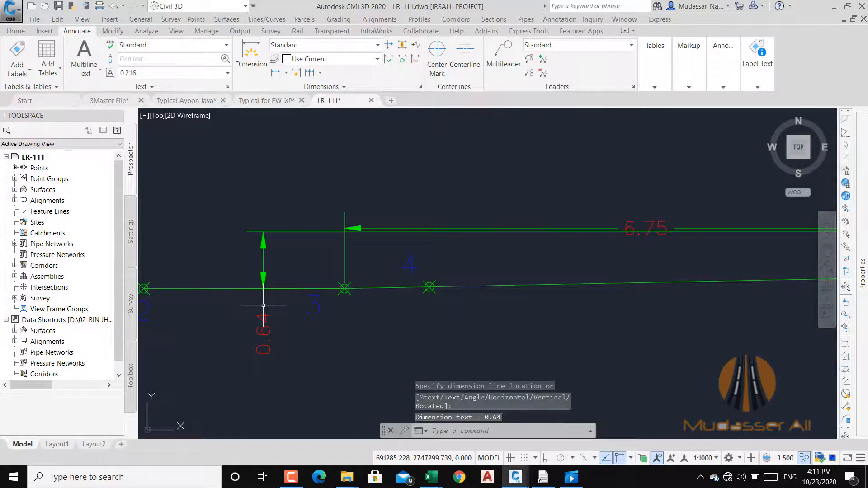
- Read both dimensions, then in the Earthworks Quantities Calculation Program define point 3 with reference point -1, distance -6.75 and level difference -0.64
scroll(583, 233, down, 4)
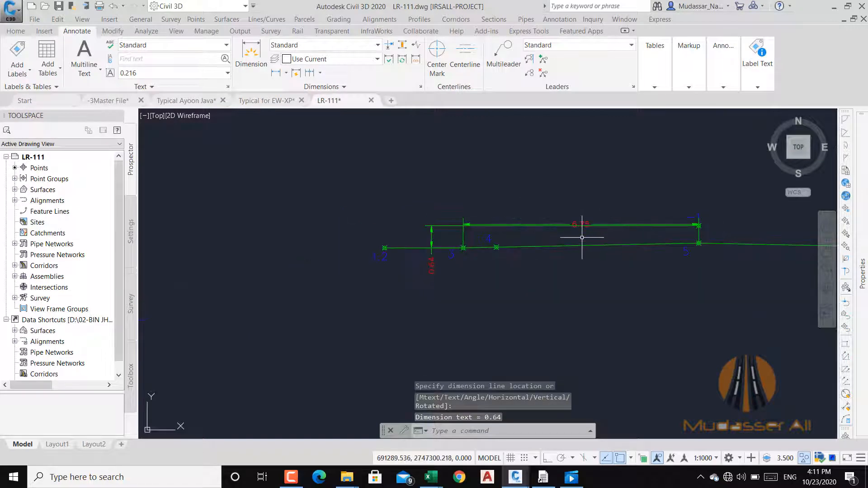
scroll(587, 231, up, 4)
scroll(544, 227, down, 2)
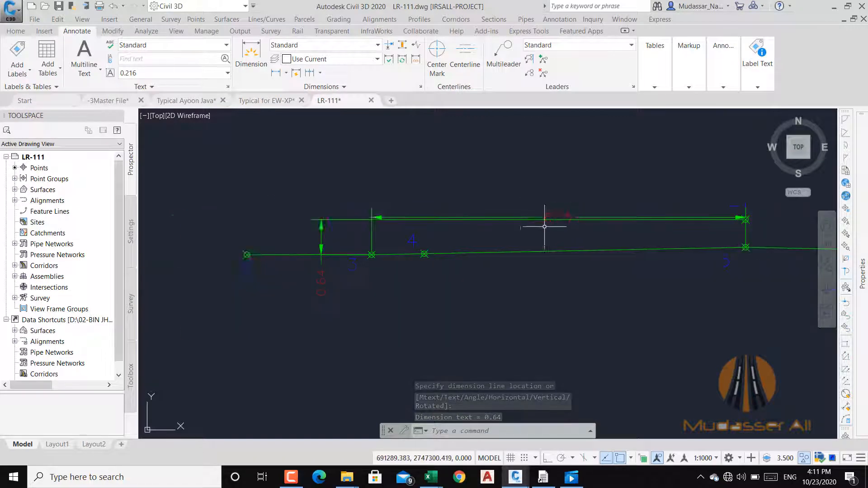
drag(544, 227, 448, 243)
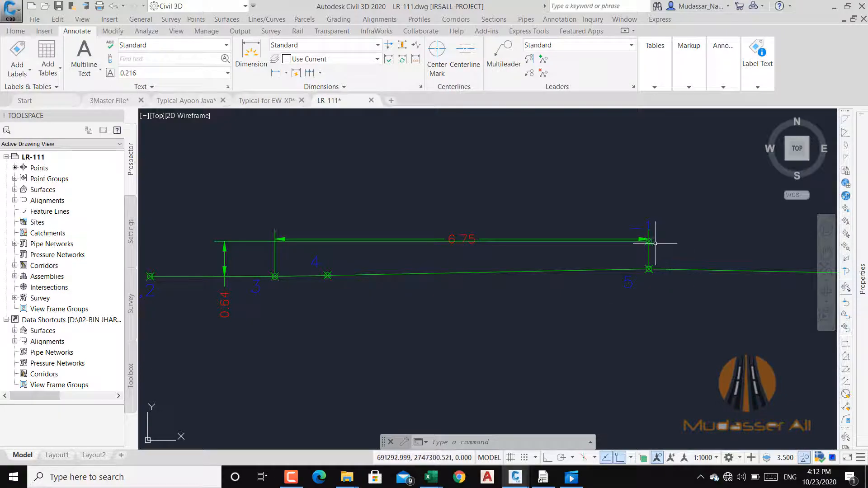
click(543, 477)
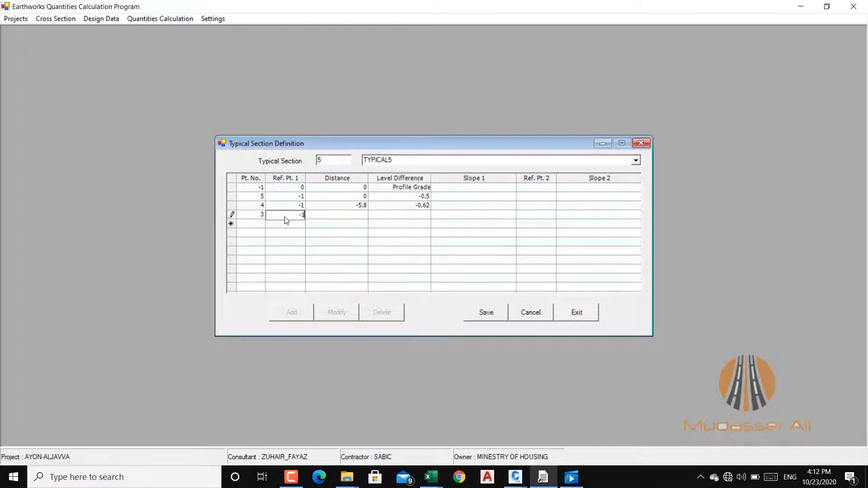
click(353, 216)
click(419, 216)
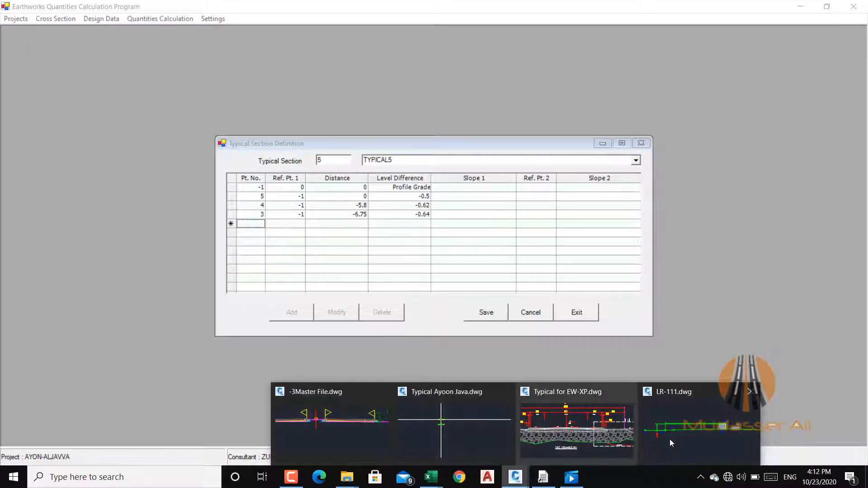
- Return to the LR-111 drawing in Civil 3D and delete the horizontal and vertical dimensions between points -1 and 3
click(671, 420)
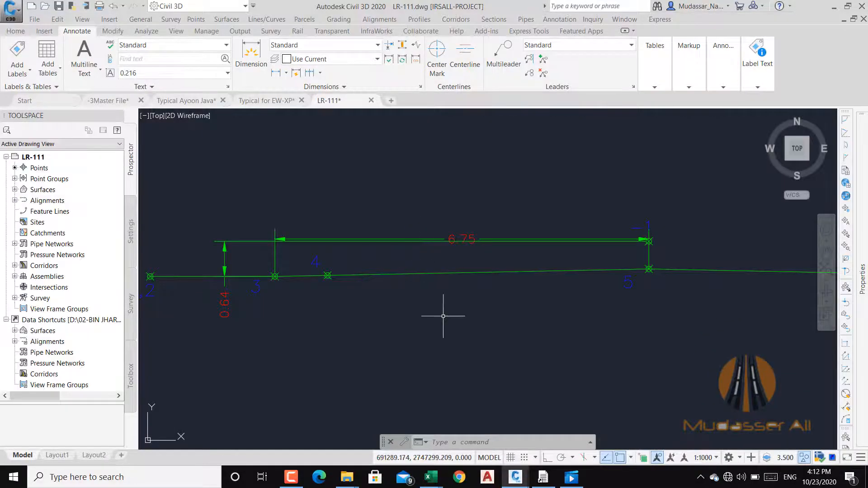
drag(294, 261, 402, 256)
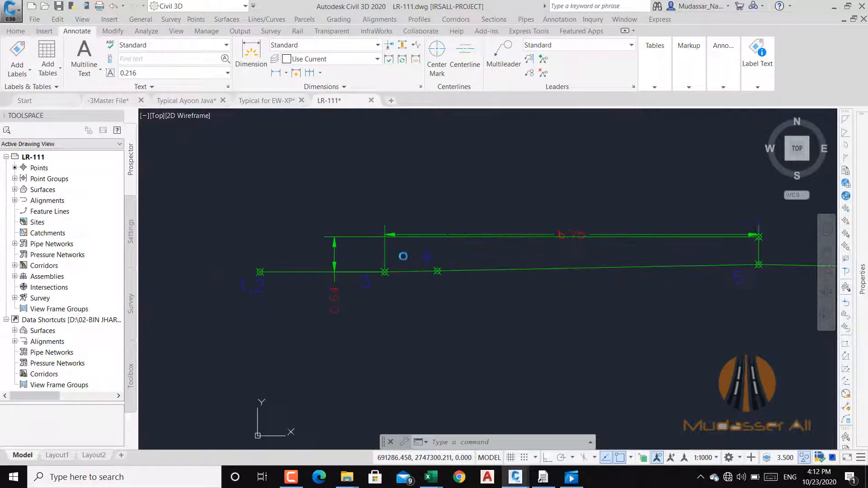
click(390, 194)
click(360, 239)
key(Delete)
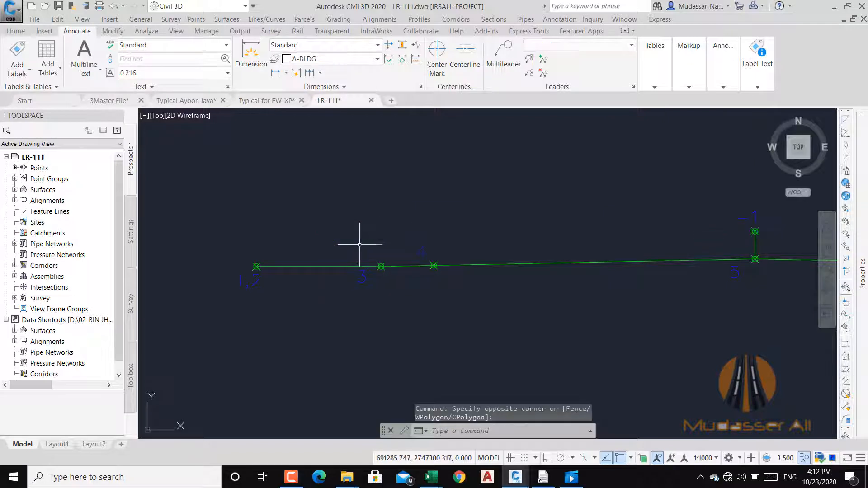
- Dimension the horizontal distance from node -1 to the shared node of points 1 and 2 with a linear dimension above the section line
click(276, 76)
scroll(768, 235, up, 5)
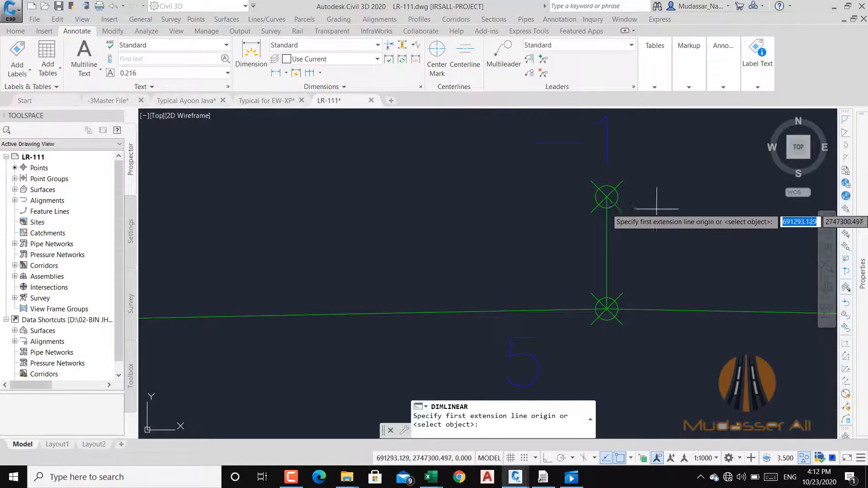
click(606, 196)
scroll(607, 196, down, 5)
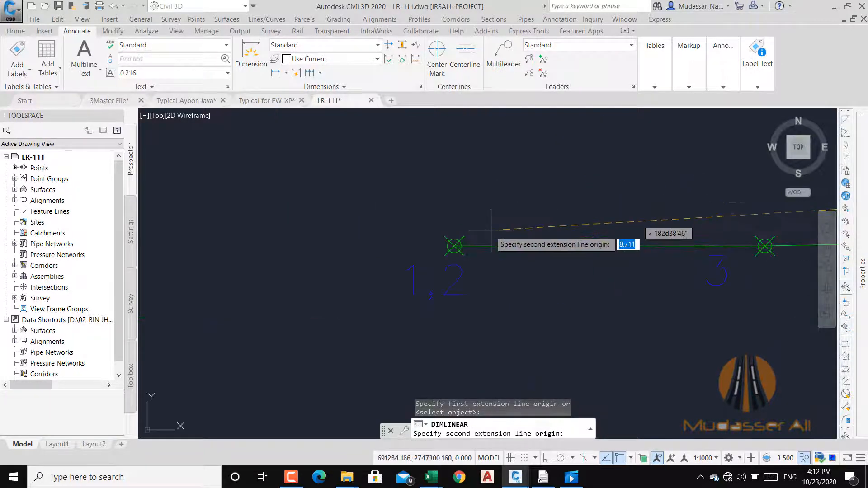
scroll(448, 253, up, 4)
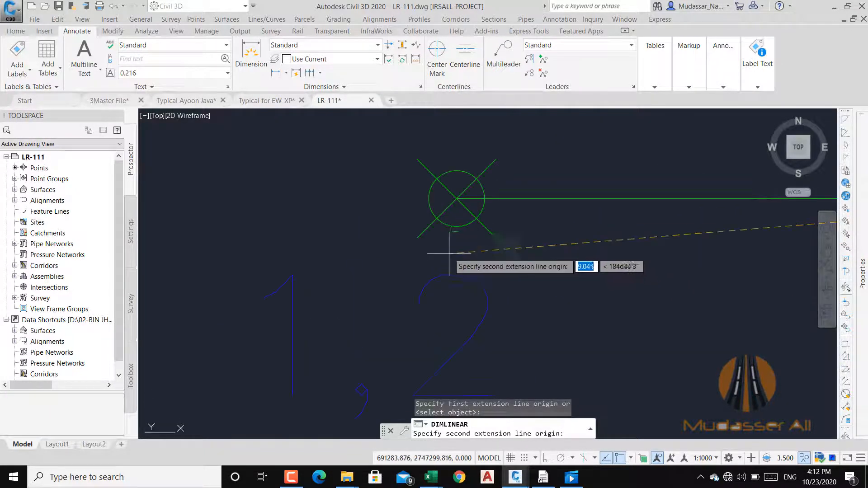
click(457, 198)
scroll(456, 198, down, 4)
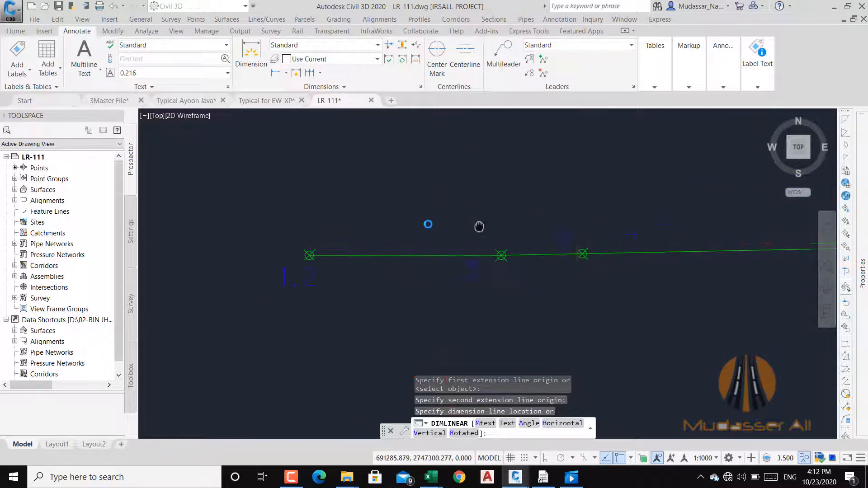
click(457, 208)
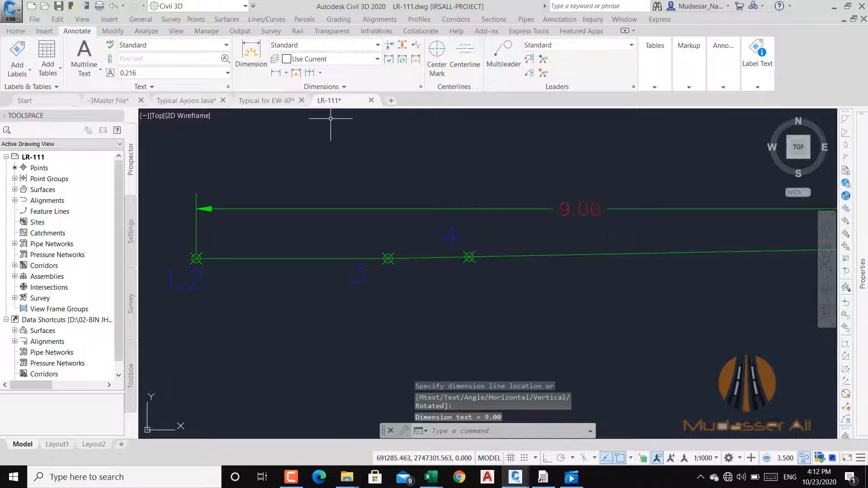
- Dimension the vertical difference from node -1 to the shared node of points 1 and 2, placing the dimension beyond the section's outer end
click(275, 73)
scroll(284, 209, down, 2)
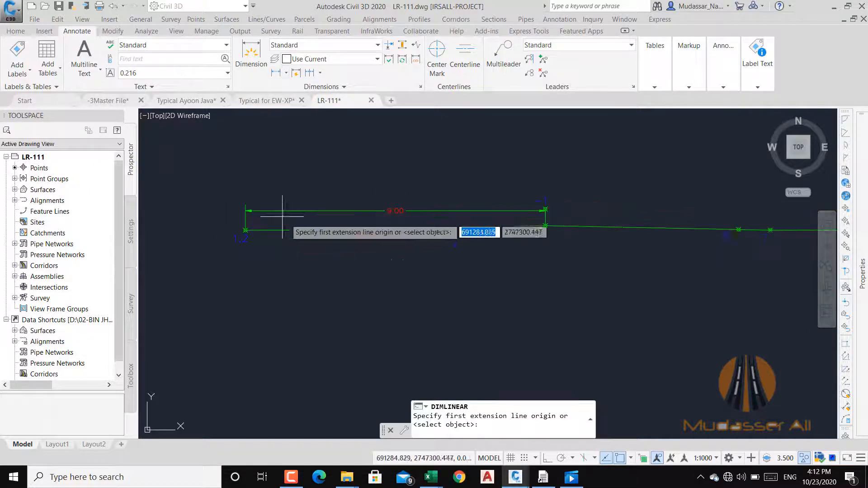
scroll(507, 194, up, 3)
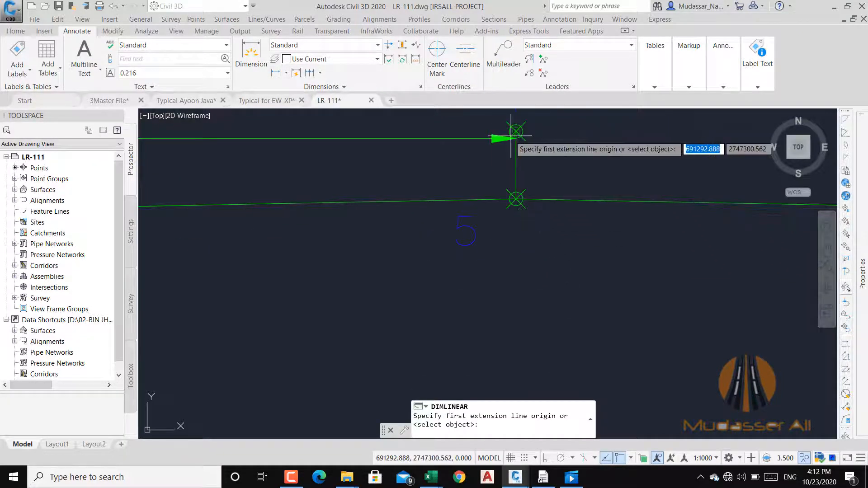
scroll(511, 132, up, 5)
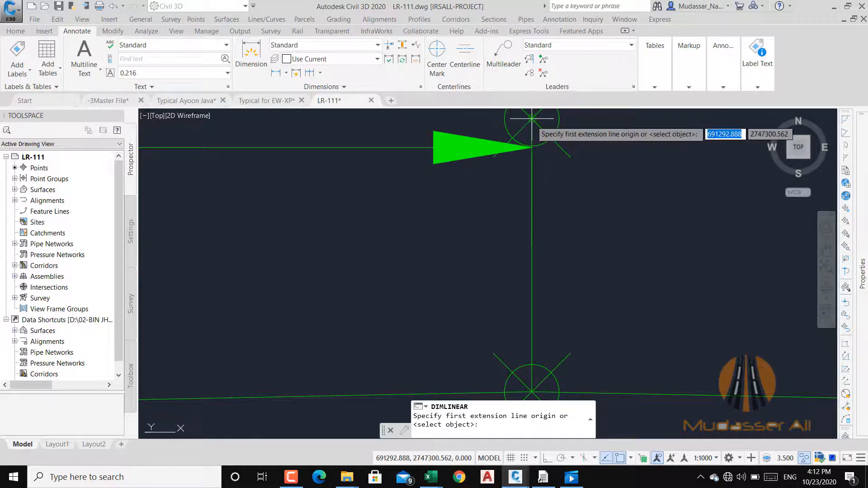
click(532, 122)
scroll(610, 196, down, 4)
scroll(508, 208, up, 8)
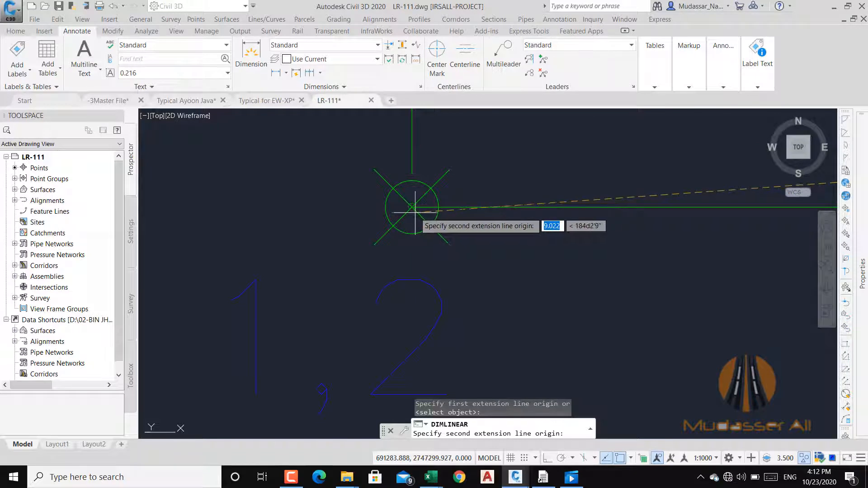
click(412, 206)
scroll(445, 205, down, 4)
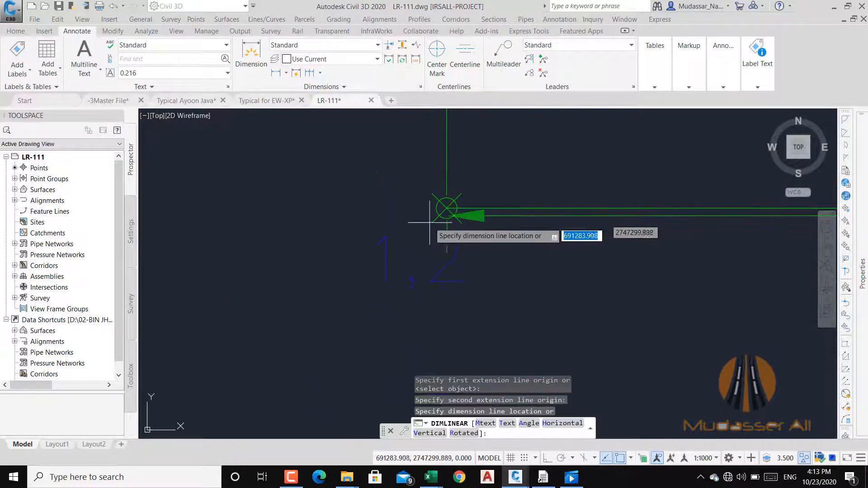
click(300, 242)
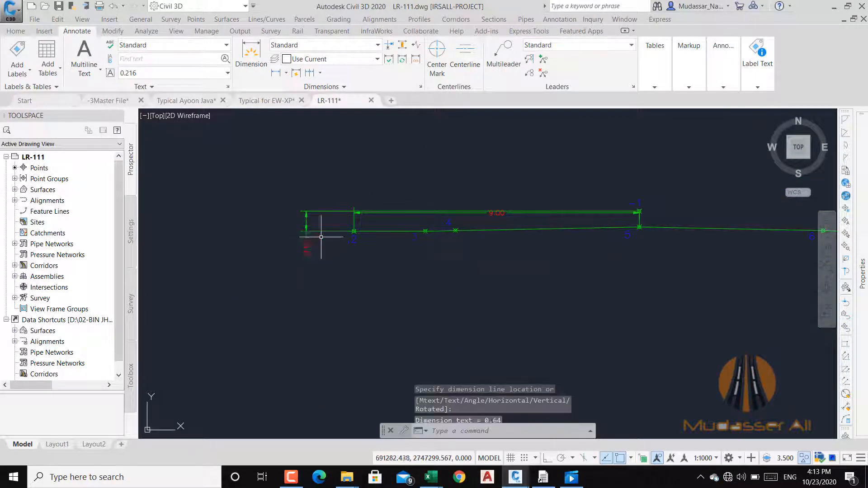
- Read both dimensions, then in the Earthworks Quantities Calculation Program define point 2 with reference point -1, distance -9 and level difference -0.64
scroll(302, 244, up, 4)
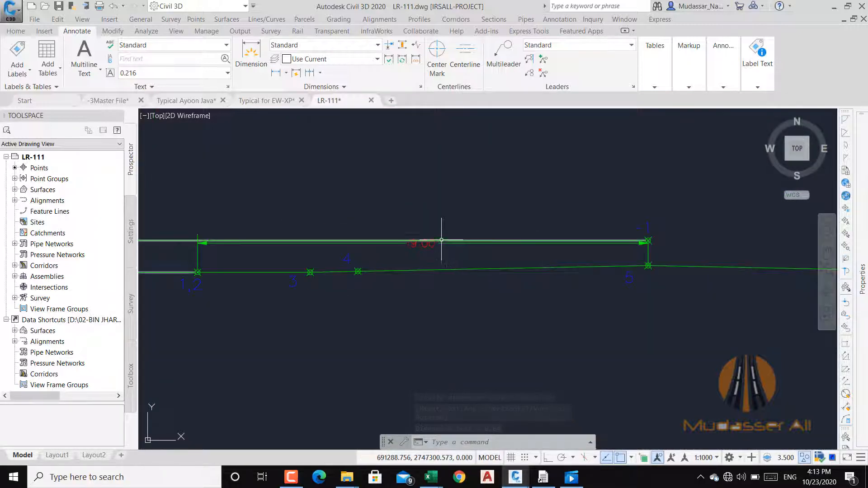
click(441, 240)
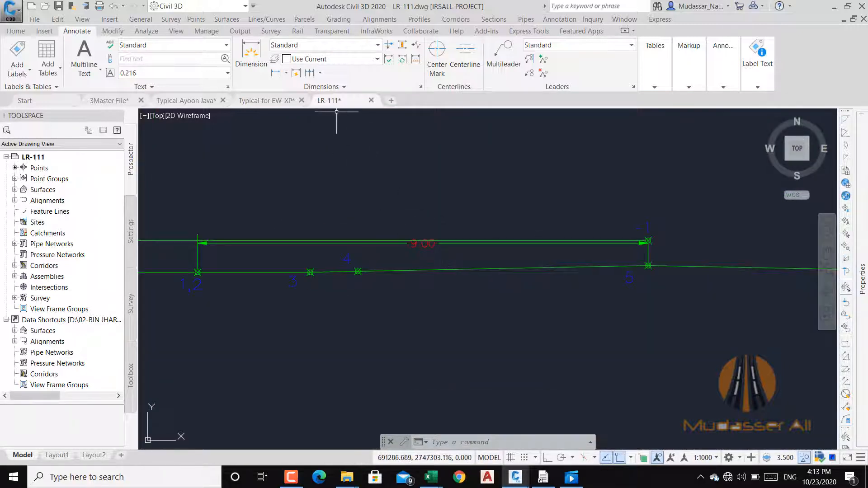
click(544, 477)
click(256, 229)
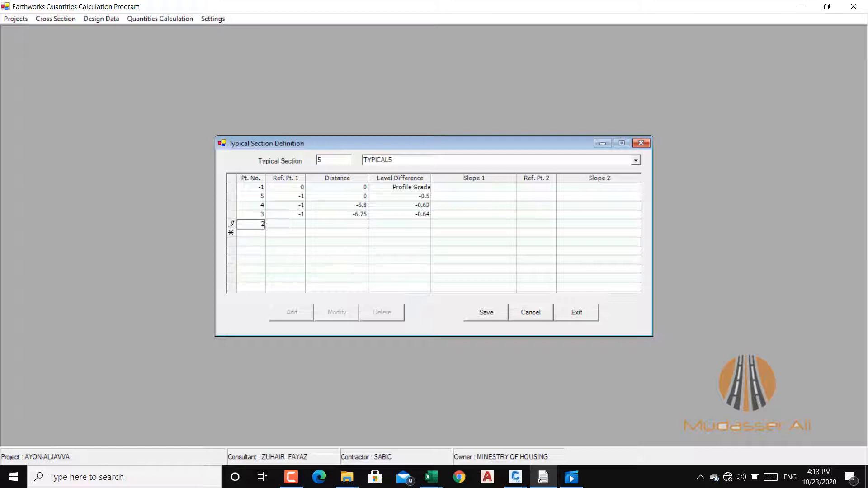
click(289, 228)
text(-1)
click(347, 229)
text(-9)
click(422, 228)
text(-0.64)
click(251, 233)
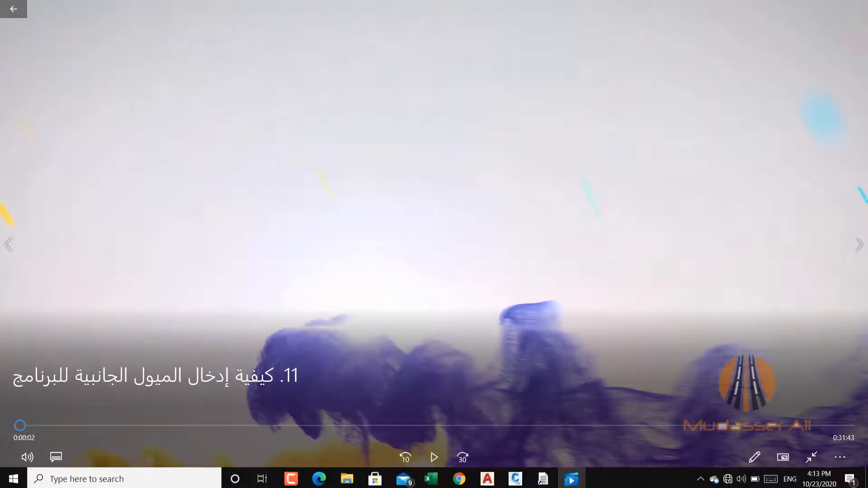
- Return to the LR-111 drawing in Civil 3D and delete the horizontal and vertical dimensions between point -1 and points 1 and 2
mouse_move(528, 475)
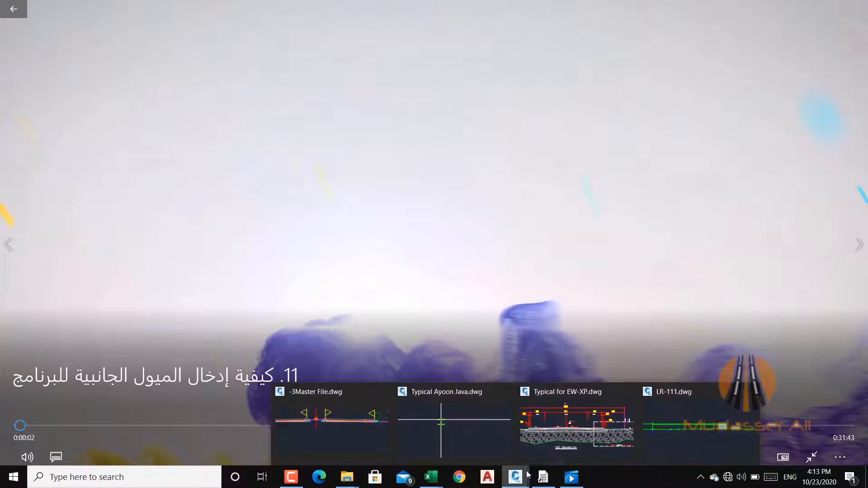
click(690, 424)
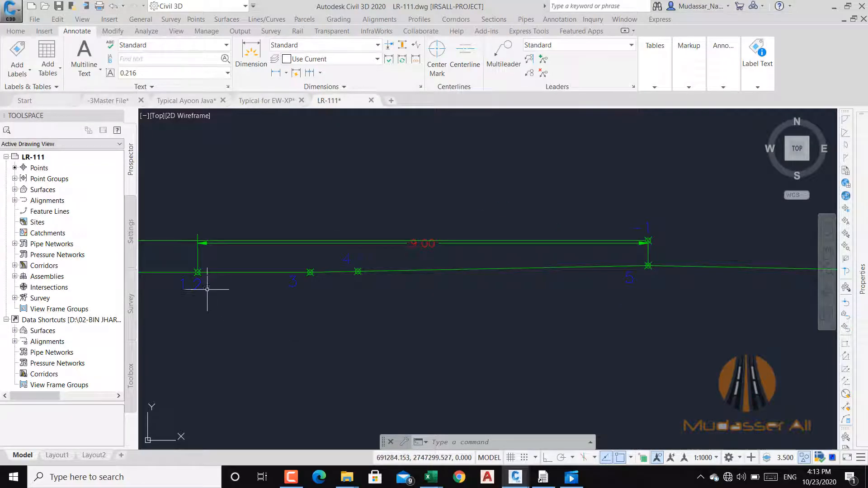
drag(203, 291, 489, 242)
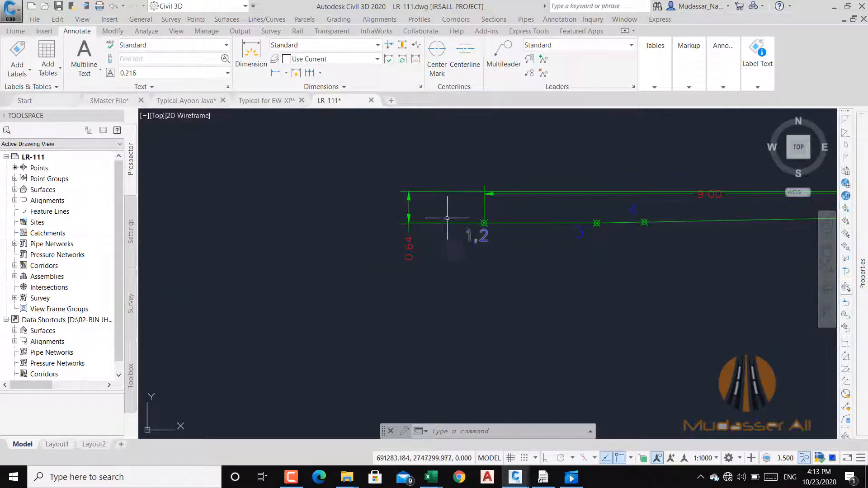
drag(425, 176, 378, 273)
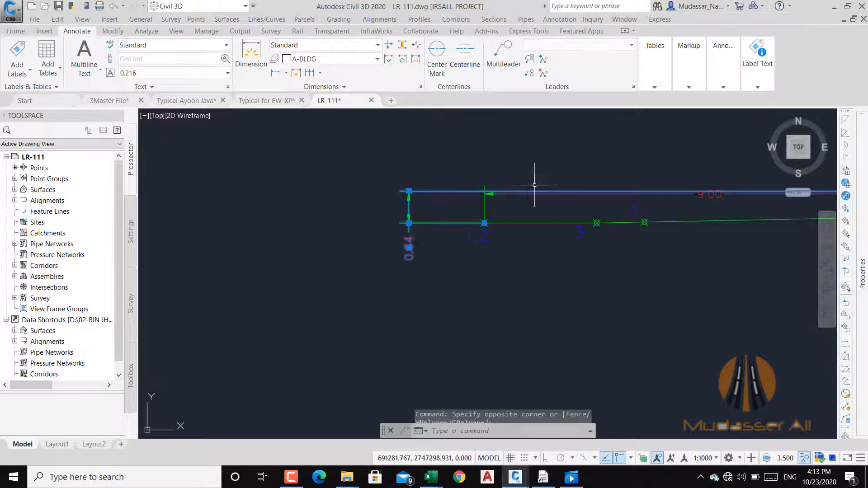
click(550, 166)
click(519, 210)
key(Delete)
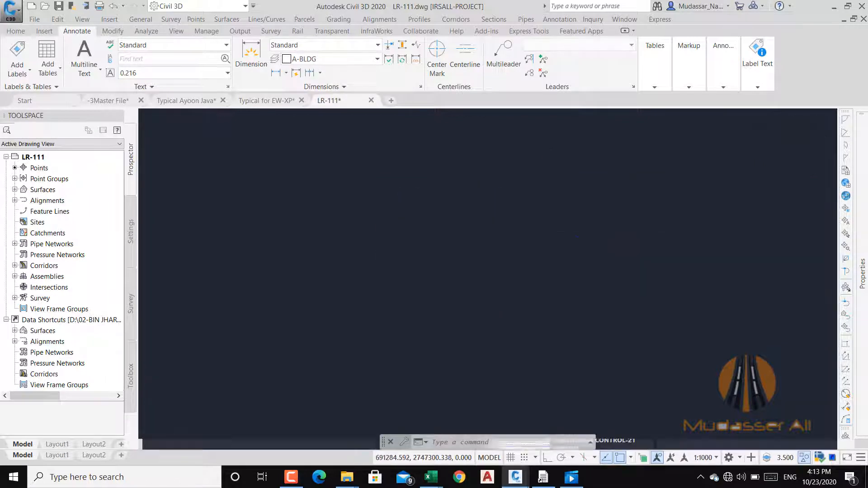
- Check the shared node of points 1 and 2, then in the Earthworks Quantities Calculation Program define point 1 with reference point 2, distance 0 and level difference 0
drag(487, 240, 464, 226)
scroll(464, 226, up, 4)
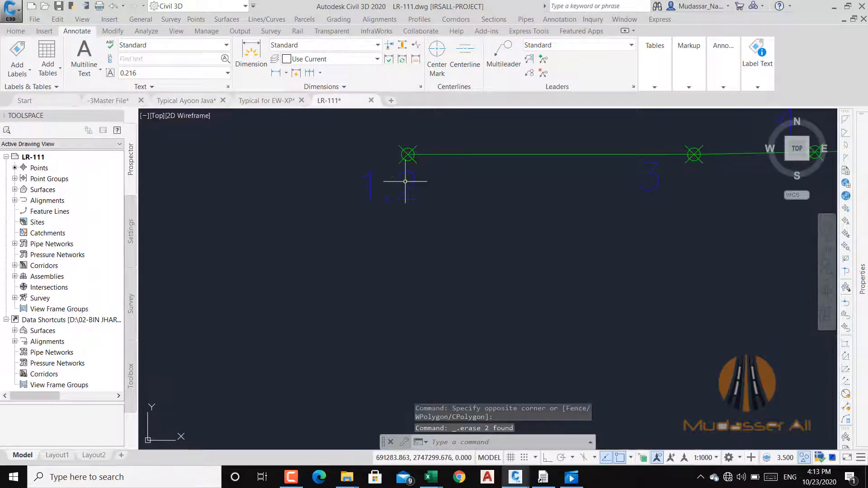
click(543, 476)
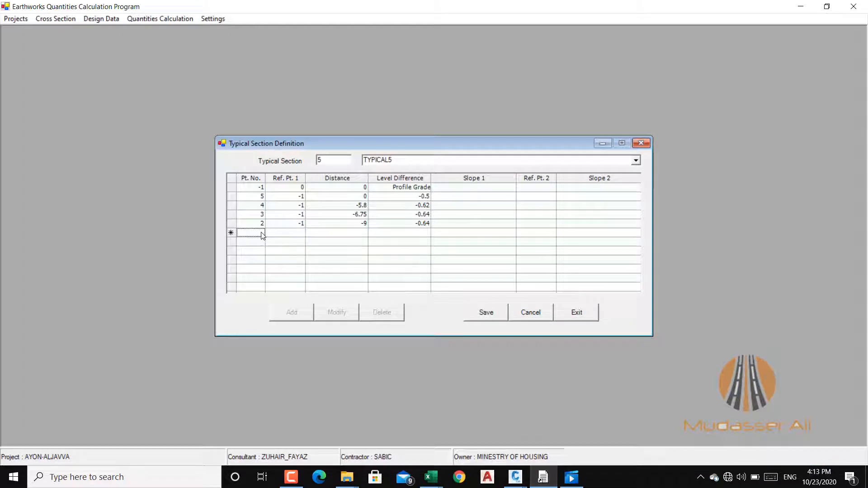
click(262, 235)
text(1)
key(Tab)
text(2)
click(358, 235)
text(0)
click(407, 235)
text(0)
click(408, 242)
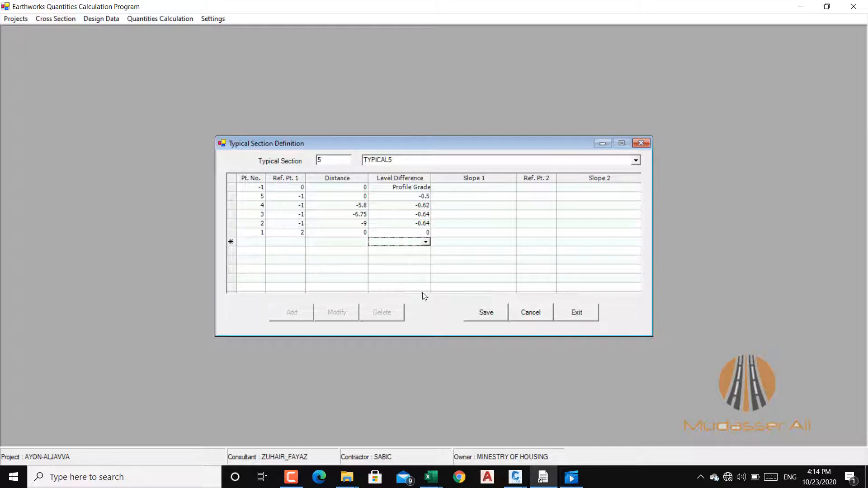
- Save the typical section definition, acknowledge the notice and go to the next empty point row
click(496, 315)
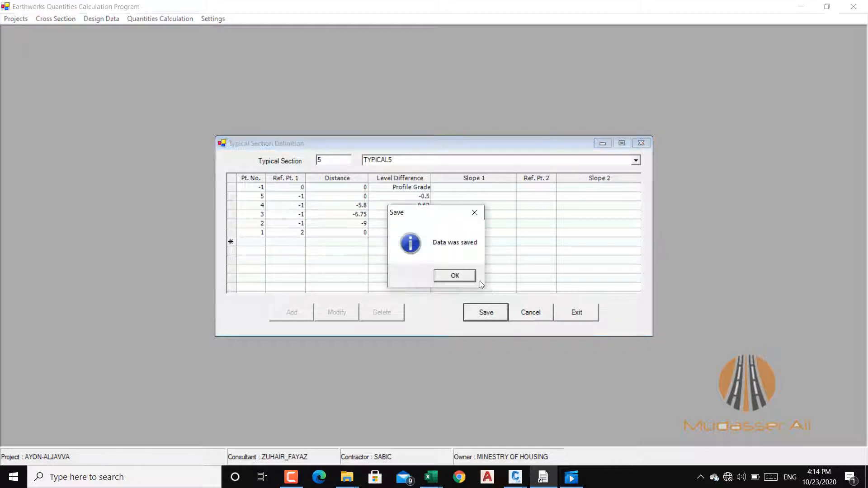
click(454, 275)
click(259, 244)
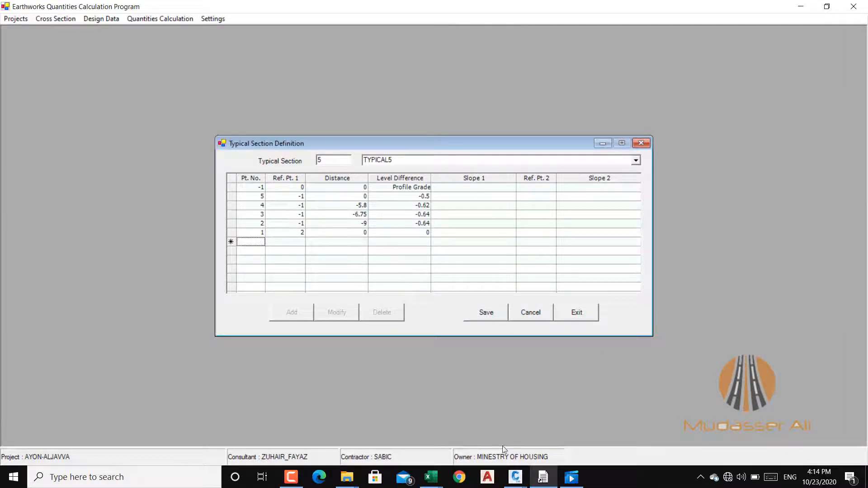
- Examine the mirrored half of the section in the LR-111 drawing, from point 5 to points 8 and 9, against the program's point table
click(516, 477)
click(698, 436)
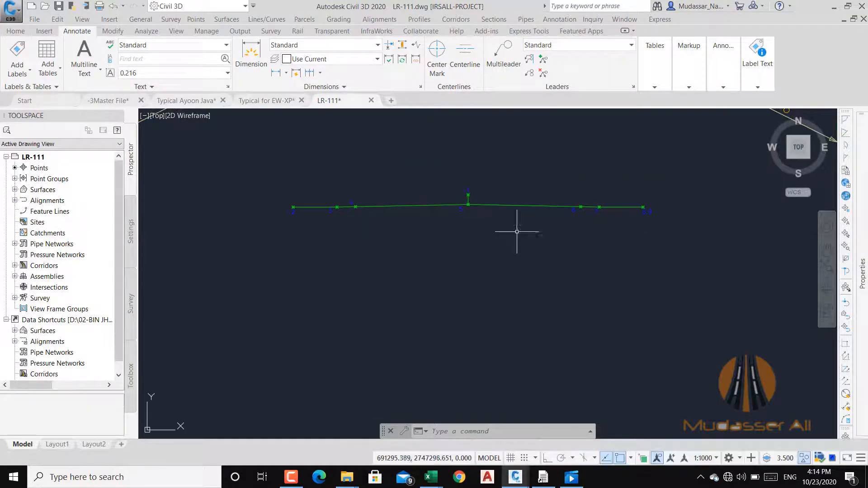
scroll(470, 206, up, 5)
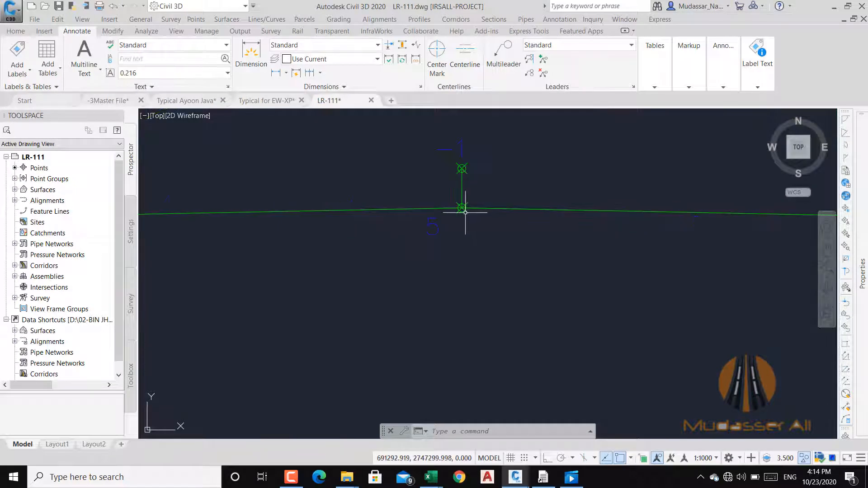
scroll(471, 211, down, 5)
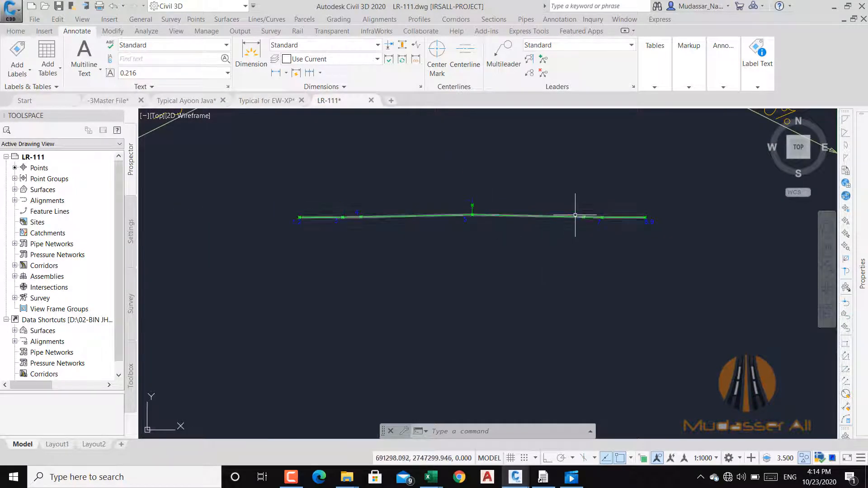
scroll(581, 218, up, 4)
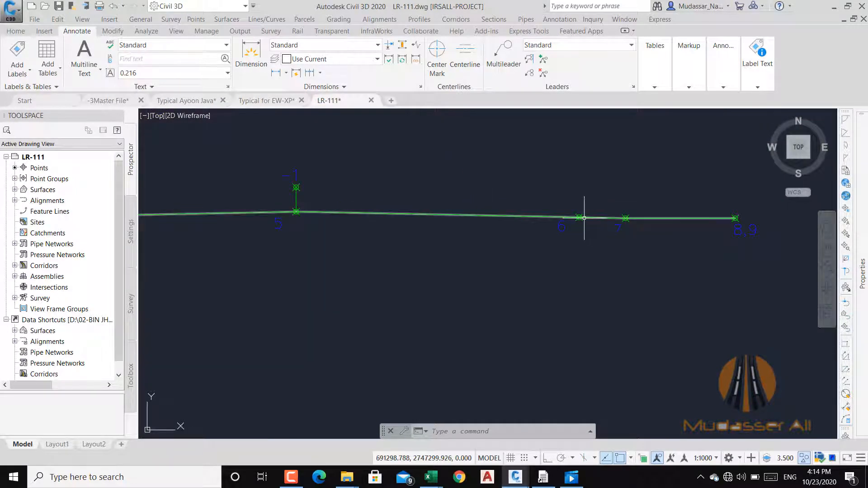
scroll(581, 218, down, 4)
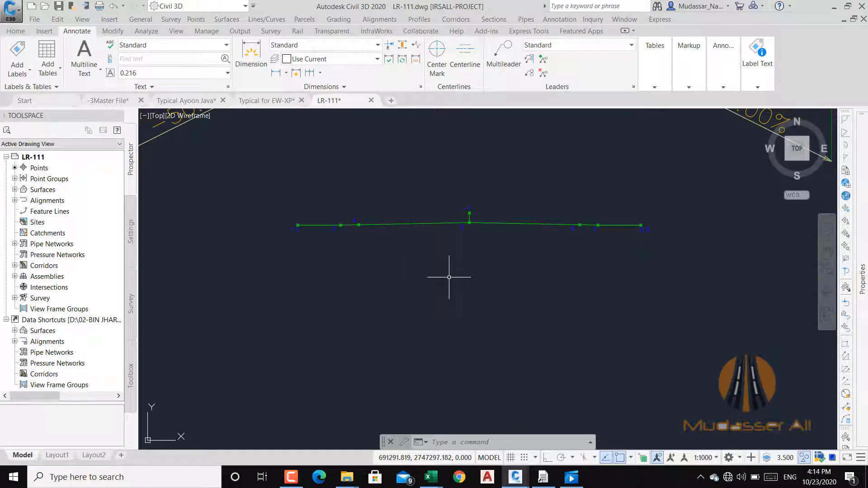
click(543, 477)
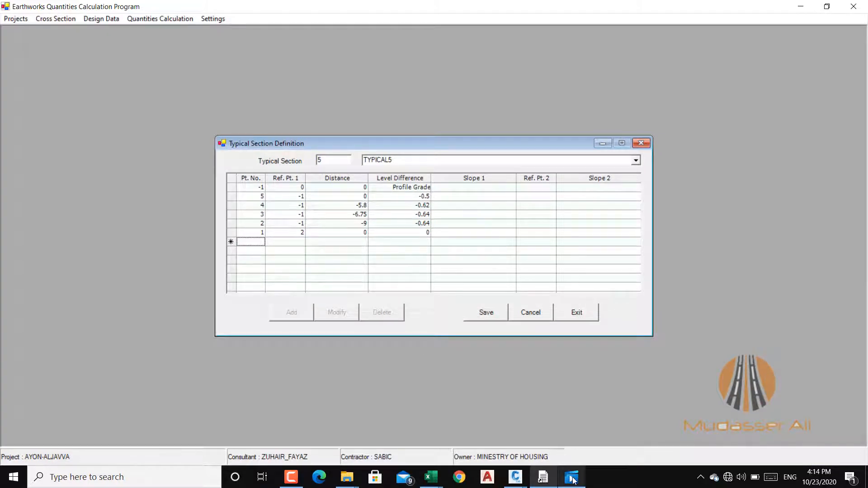
click(520, 478)
click(707, 425)
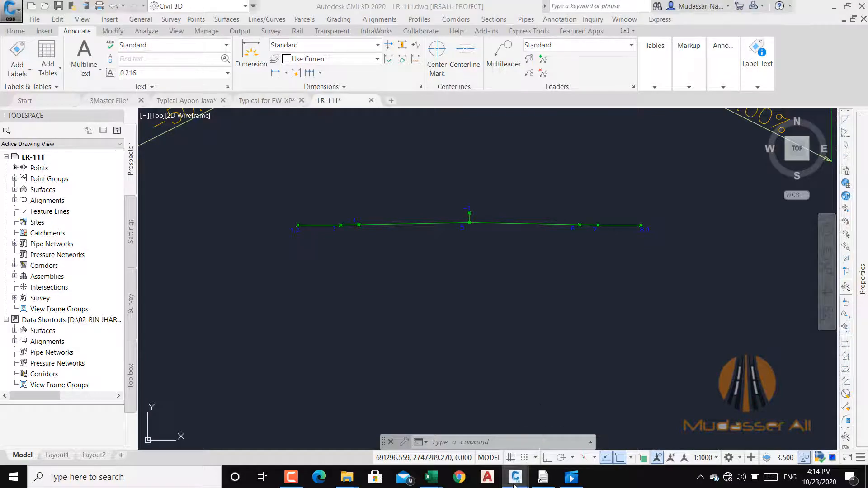
click(542, 480)
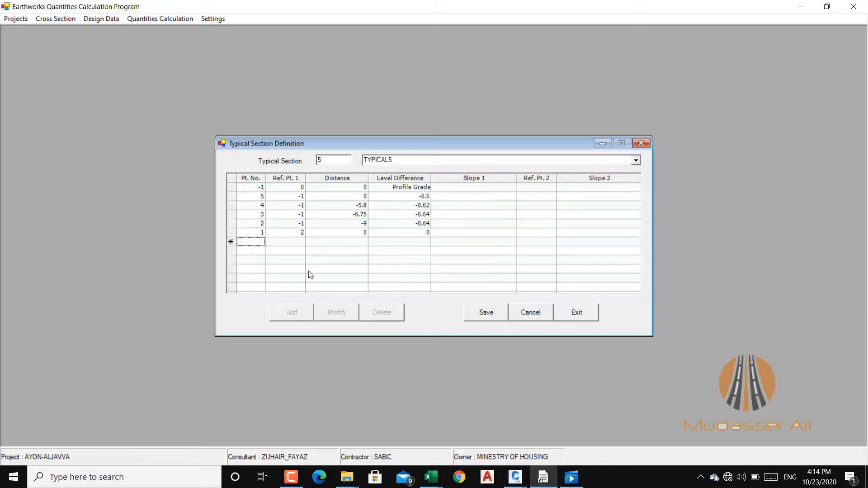
- Define point 6 with reference point -1, distance 5.8 and level difference -0.62
click(252, 243)
click(284, 245)
click(283, 245)
click(354, 244)
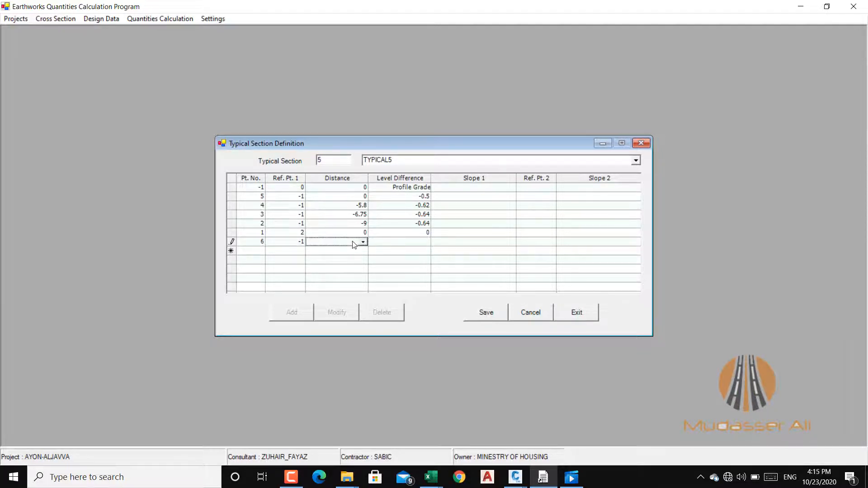
text(5.8)
click(418, 244)
text(-.62)
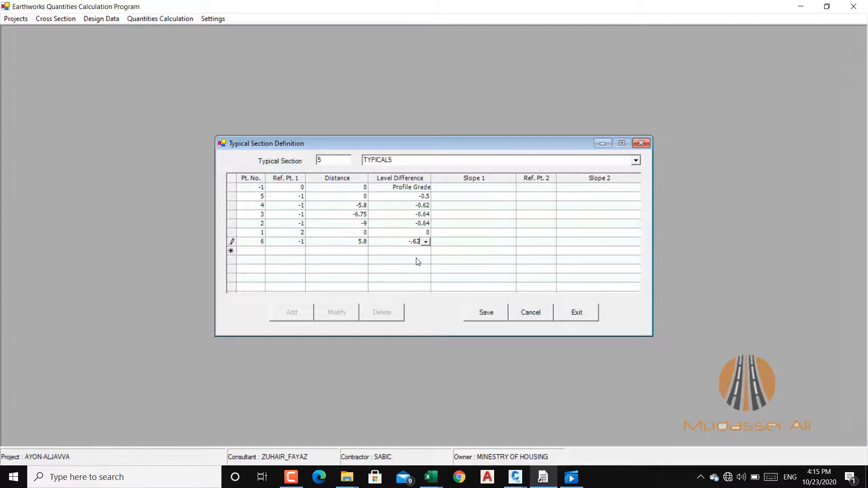
click(257, 252)
- Switch to Movies & TV, leave the open video, close the player and return to the LR-111 drawing
click(572, 484)
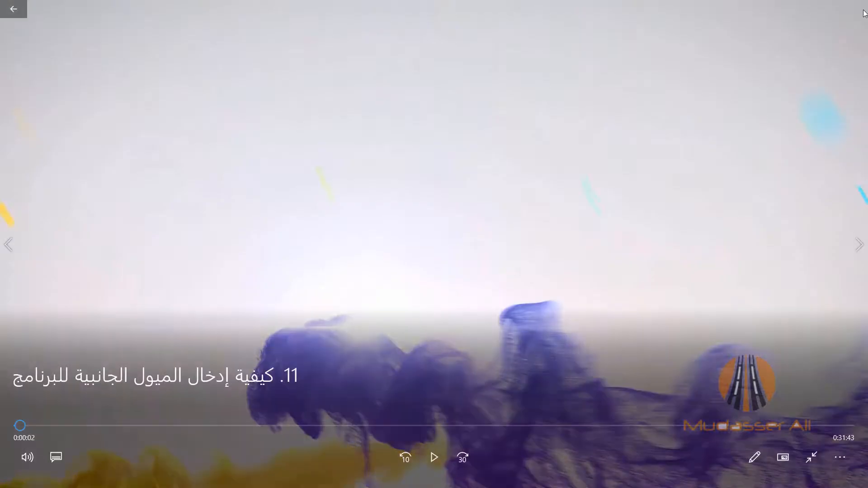
click(14, 9)
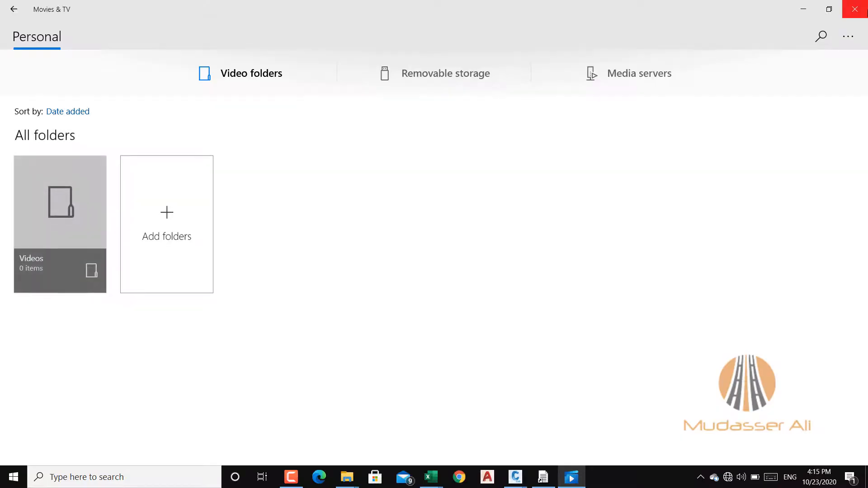
click(855, 10)
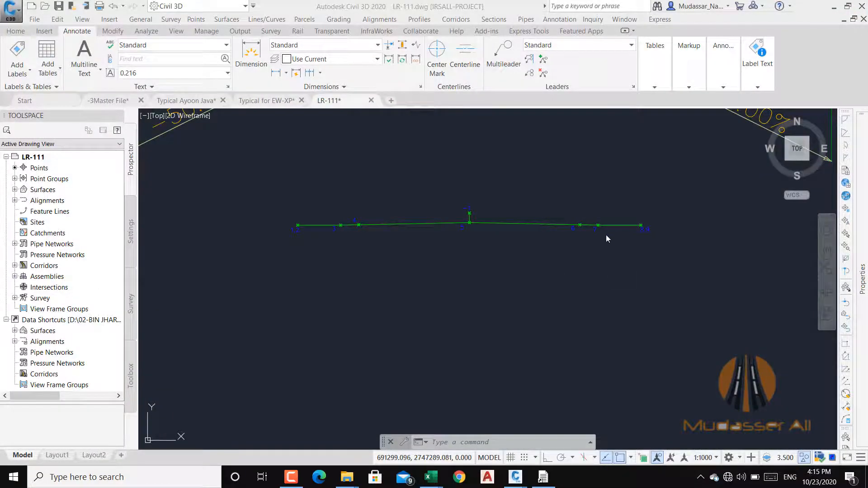
click(602, 251)
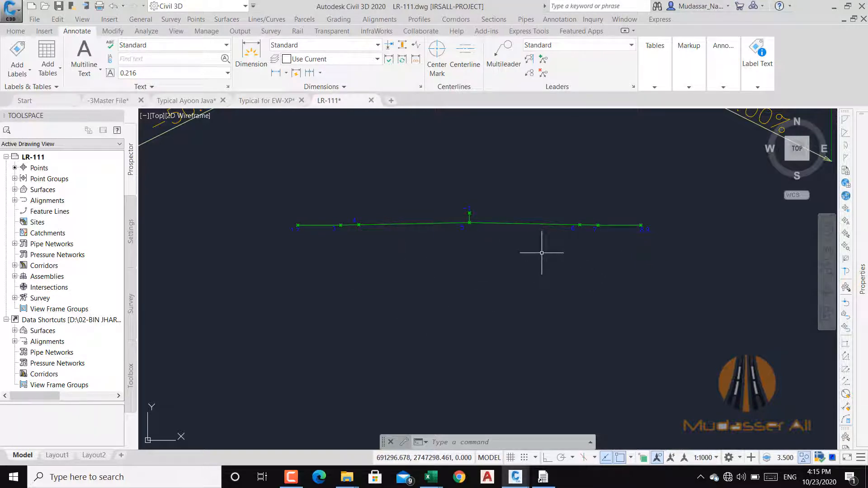
- In the Earthworks Quantities Calculation Program, define point 7 with reference point -1, distance 6.75 and level difference -0.64
click(547, 479)
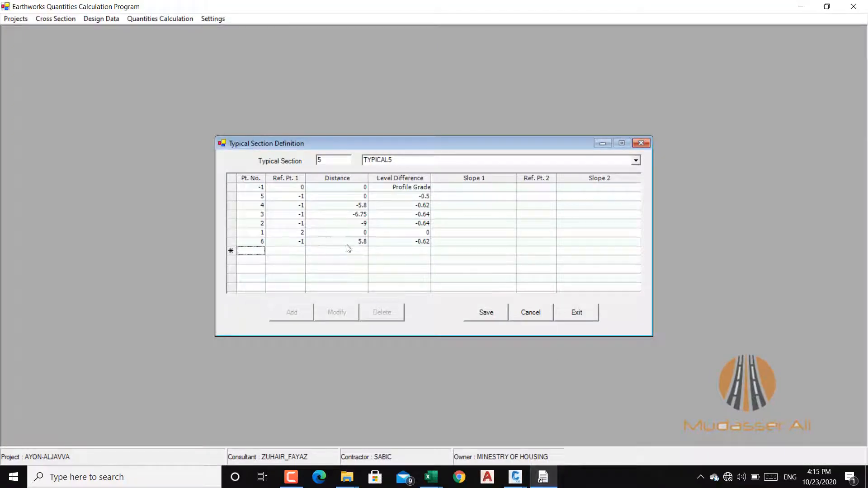
click(260, 252)
click(299, 252)
click(362, 253)
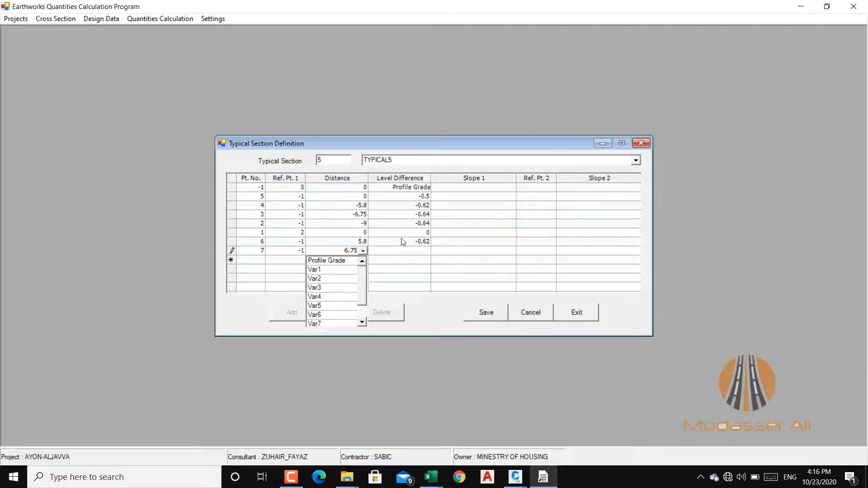
click(421, 253)
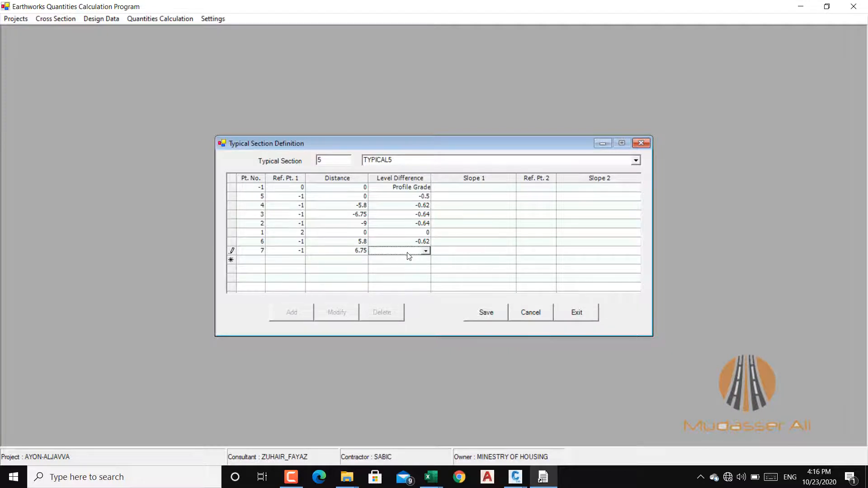
text(-0.64)
click(257, 261)
- Check point 8 in the LR-111 drawing and define it in the Earthworks Quantities Calculation Program with reference point -1, distance 9 and level difference -0.64
mouse_move(515, 476)
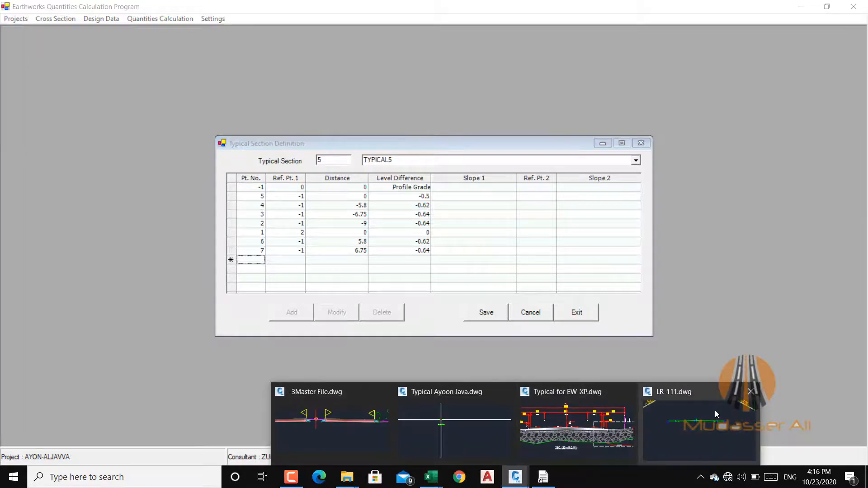
click(715, 410)
scroll(642, 227, up, 5)
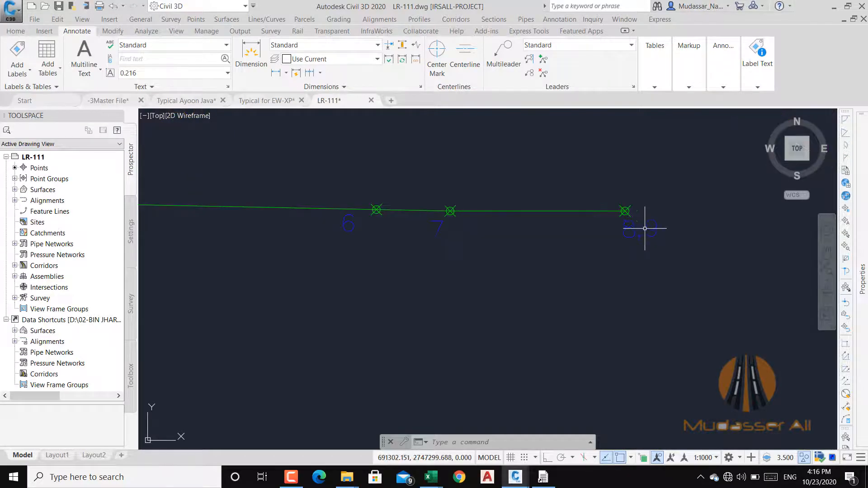
scroll(428, 226, down, 5)
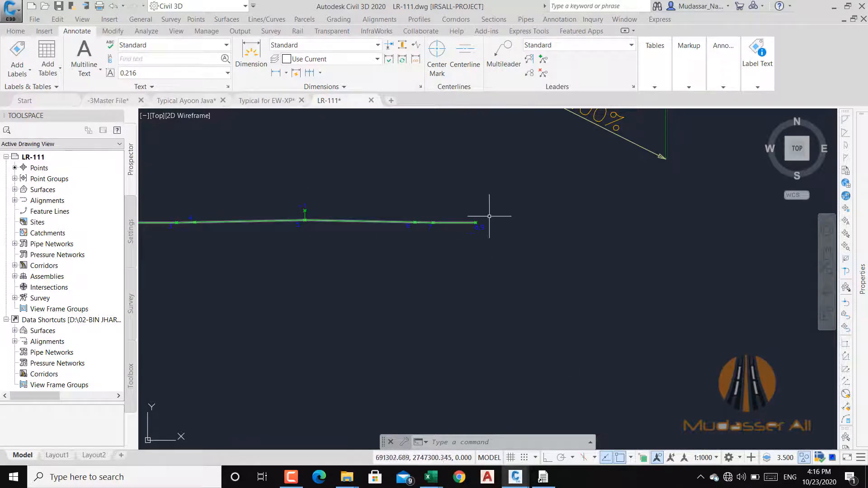
click(543, 479)
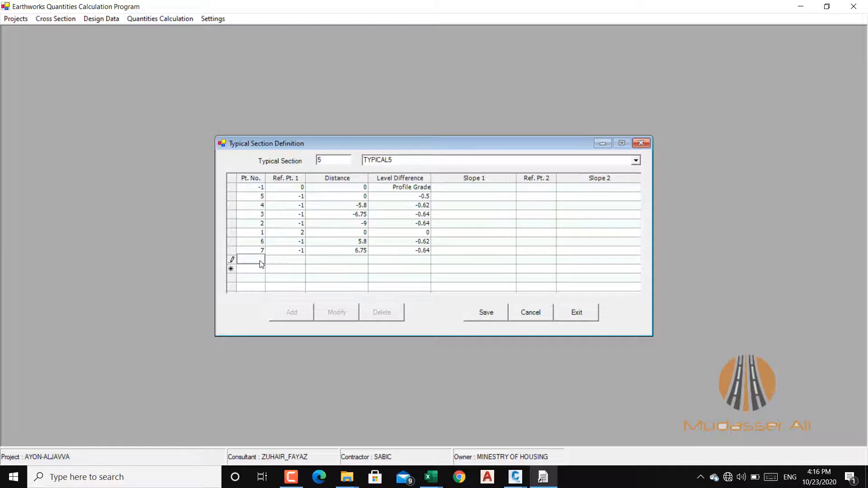
click(294, 255)
click(296, 261)
text(-1)
click(342, 261)
text(9)
key(Tab)
text(-)
click(475, 254)
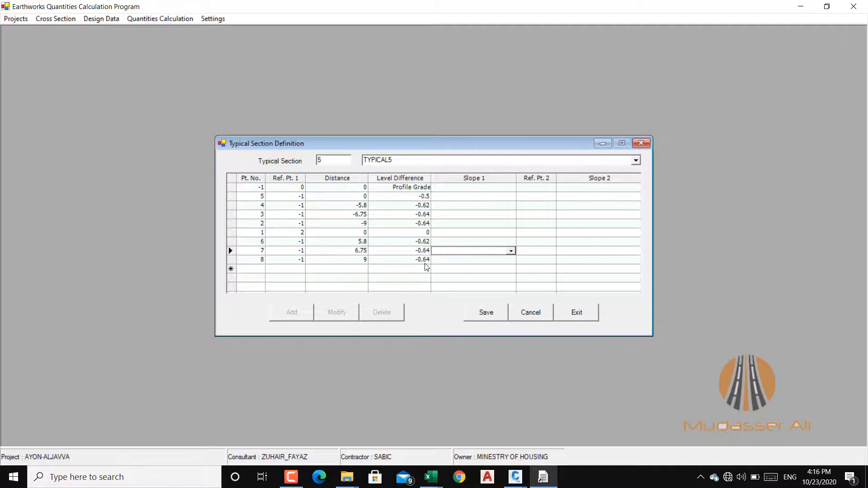
- Define point 9 with reference point 8, distance 0 and level difference 0
click(259, 272)
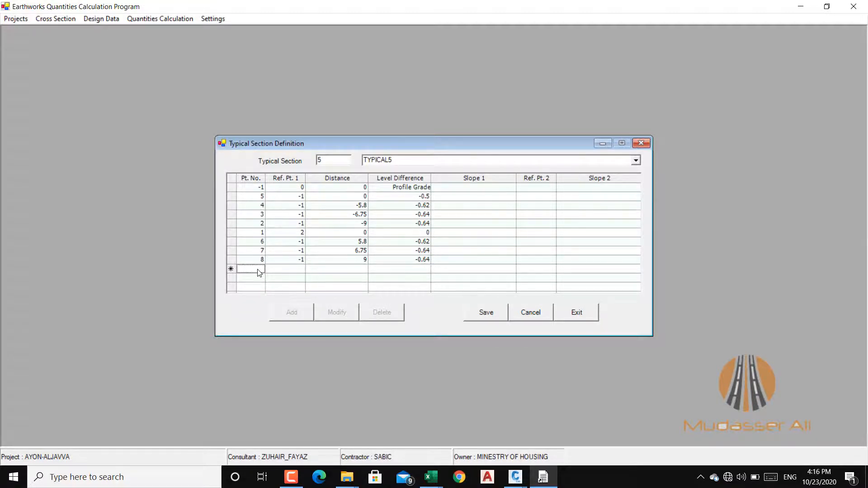
text(9)
click(298, 270)
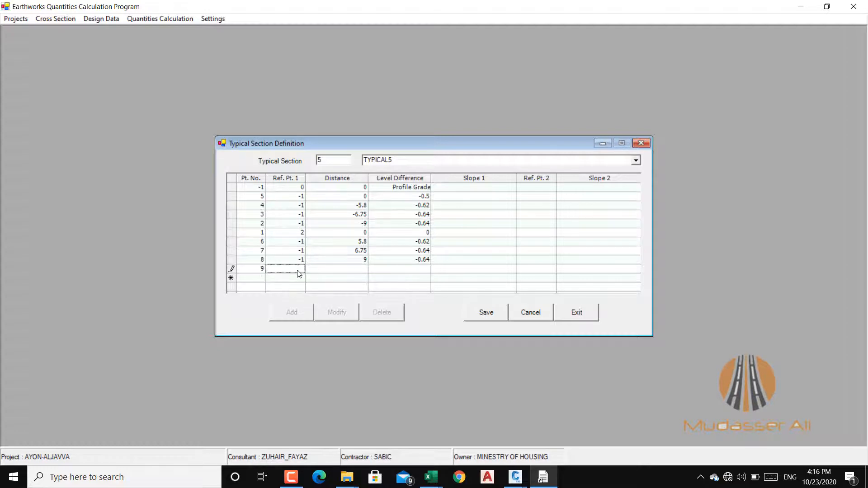
text(8)
click(363, 271)
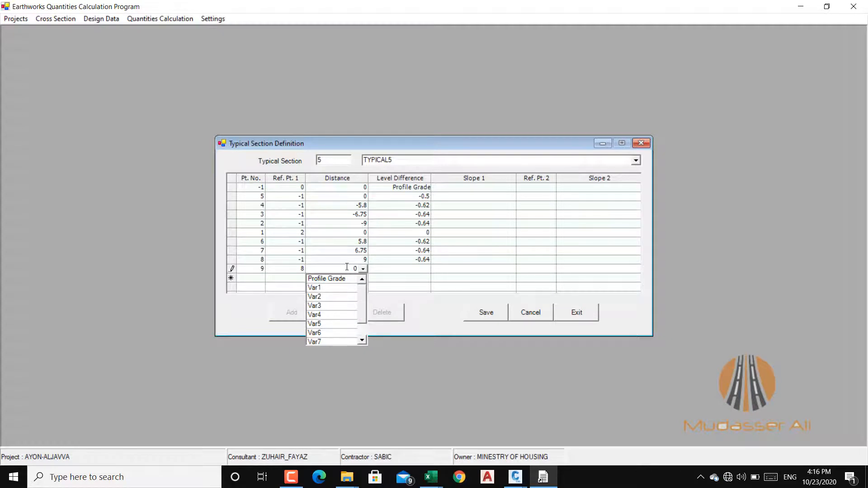
click(403, 271)
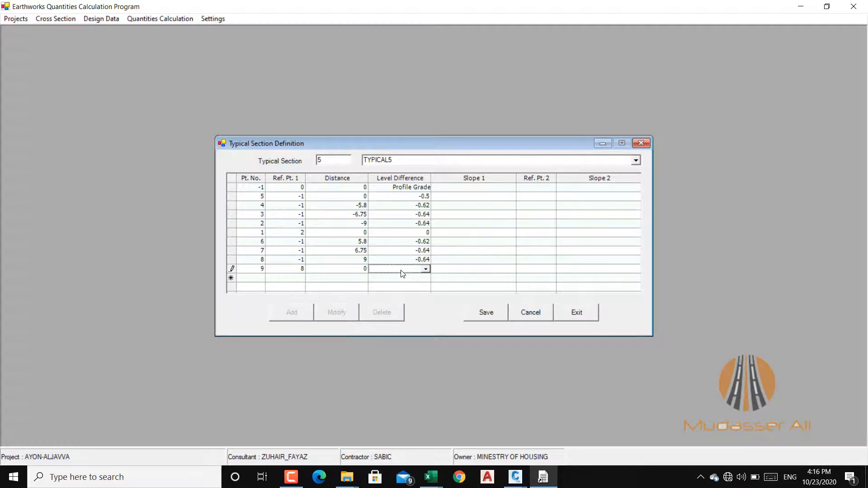
text(0)
click(486, 312)
click(453, 275)
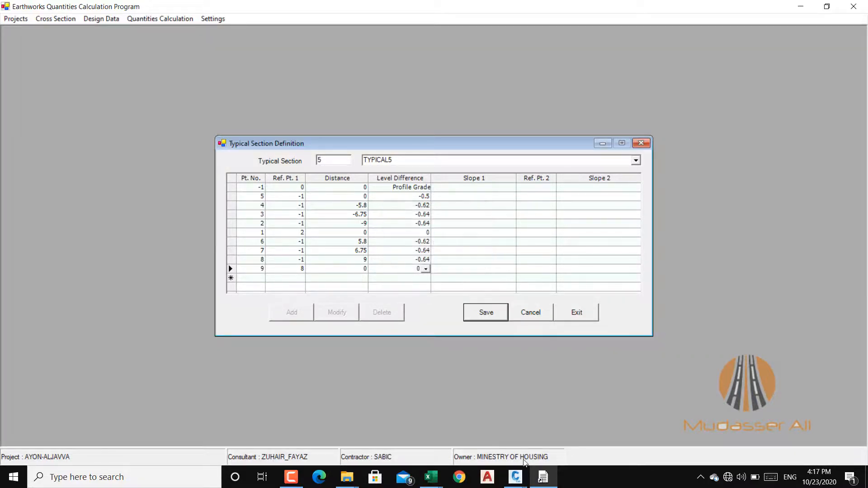
- Switch to the LR-111 drawing in Civil 3D and examine the typical section and the hatched junction areas along the road in the site plan
mouse_move(515, 477)
click(706, 411)
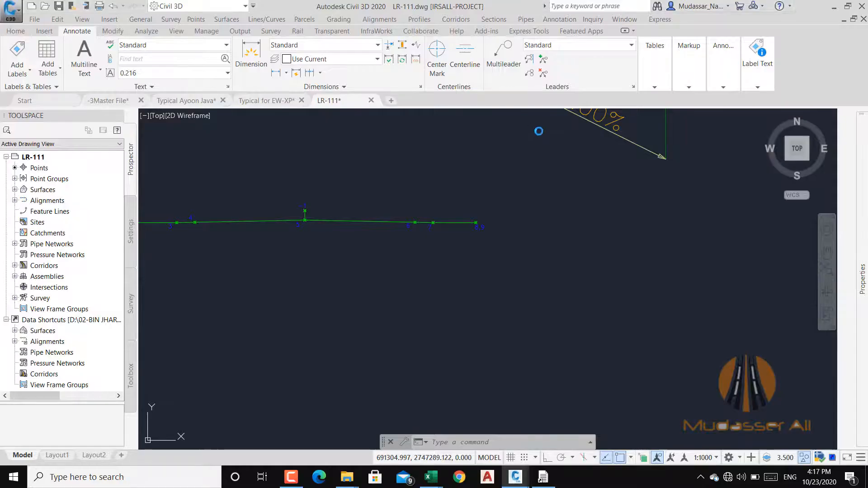
scroll(508, 246, down, 5)
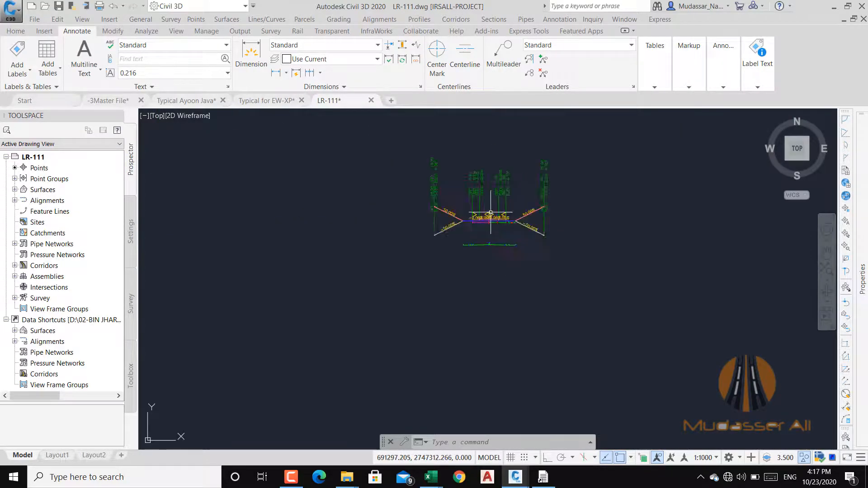
scroll(457, 295, up, 6)
scroll(550, 254, down, 6)
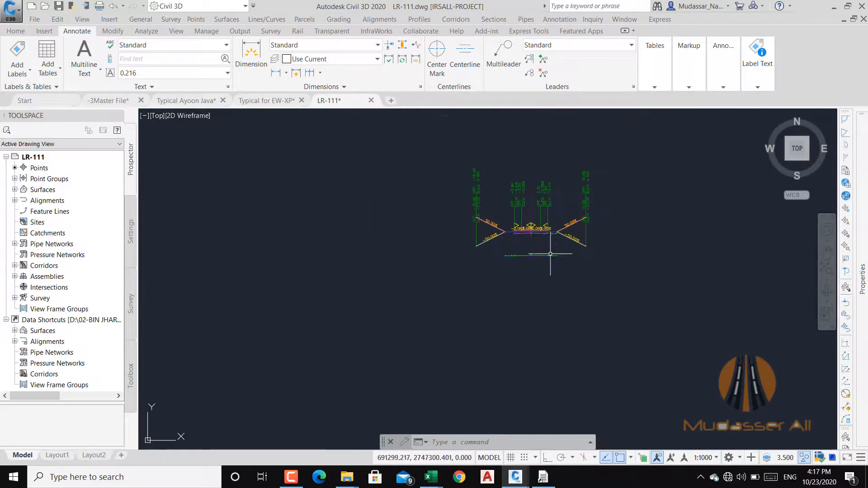
scroll(550, 254, down, 5)
scroll(250, 269, up, 3)
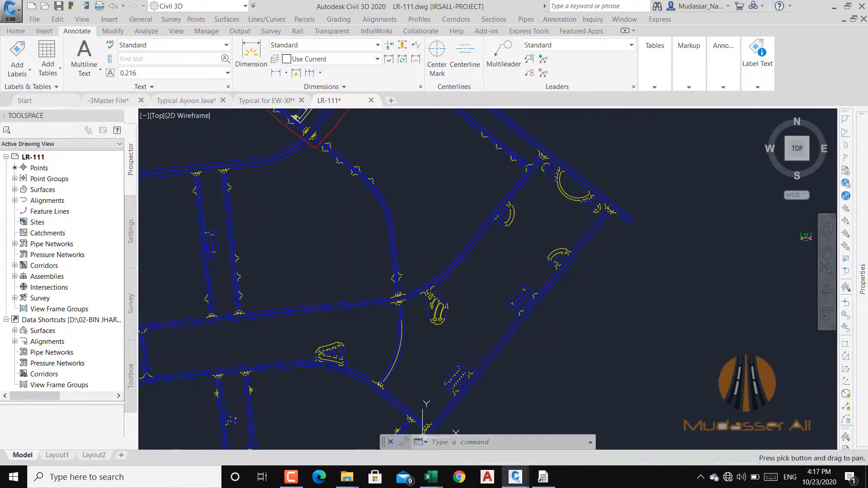
scroll(452, 271, down, 5)
scroll(436, 204, up, 5)
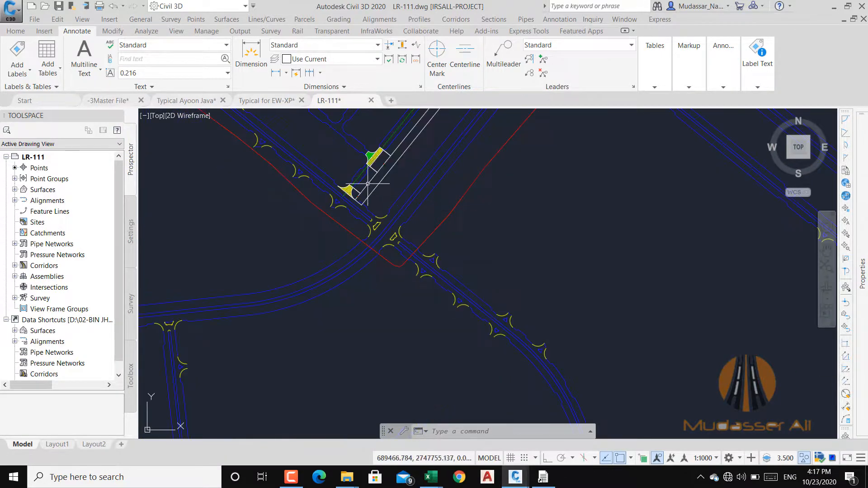
scroll(368, 184, up, 4)
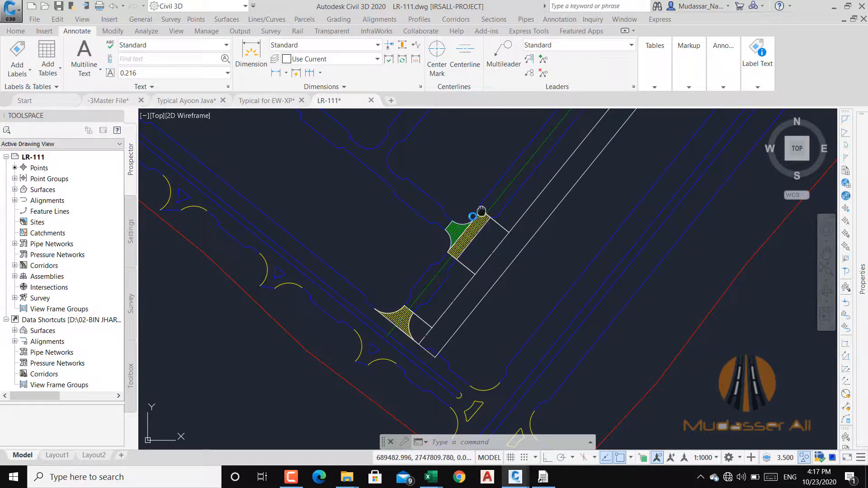
scroll(466, 235, up, 5)
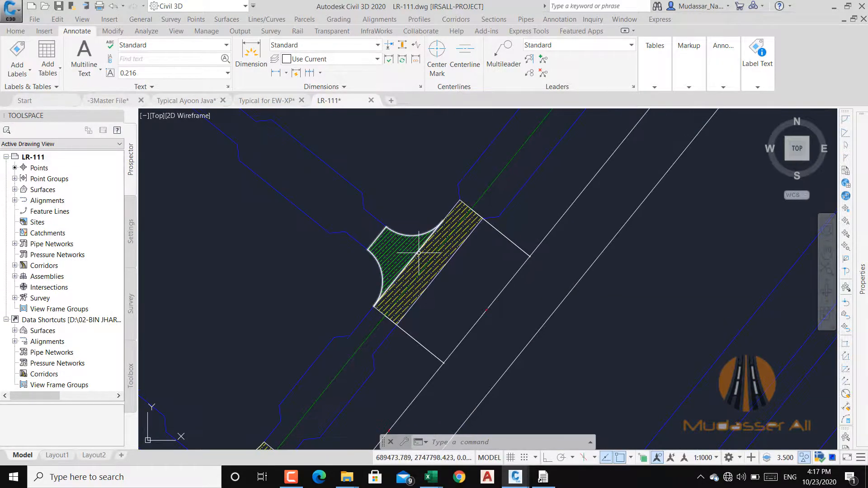
scroll(417, 230, down, 6)
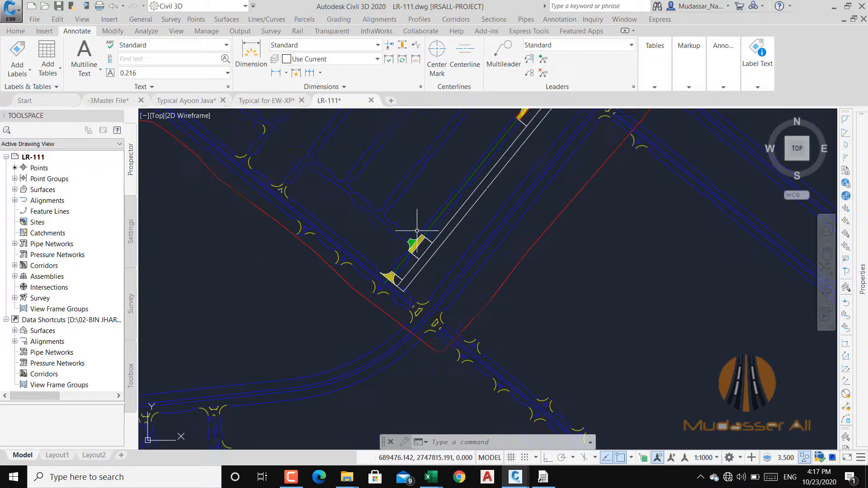
scroll(417, 231, down, 5)
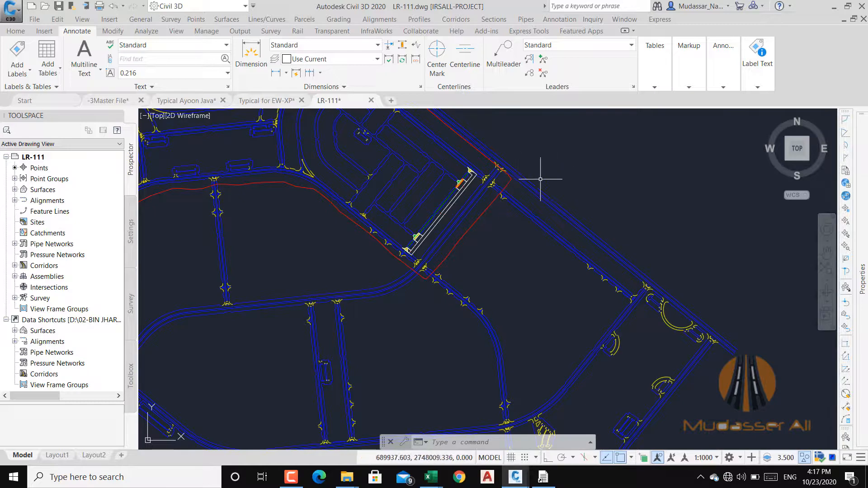
- Return to the Earthworks Quantities Calculation Program, save typical section TYPICAL5 and close its definition
click(834, 8)
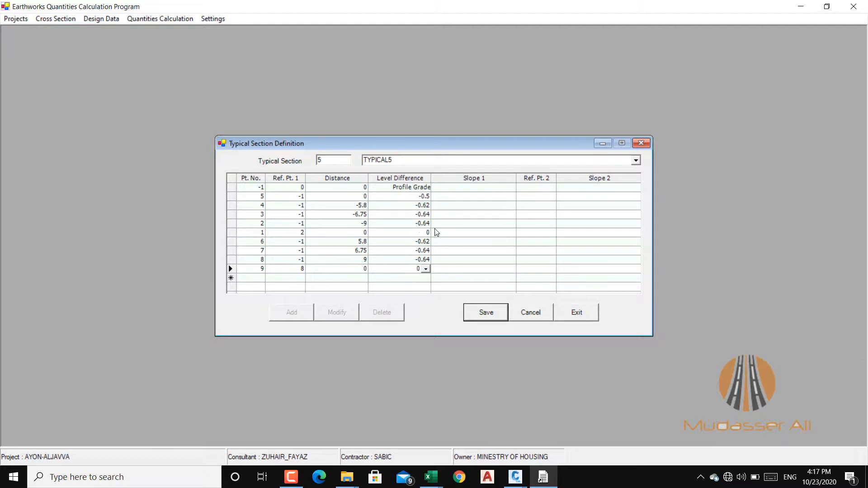
click(498, 315)
key(Return)
click(569, 314)
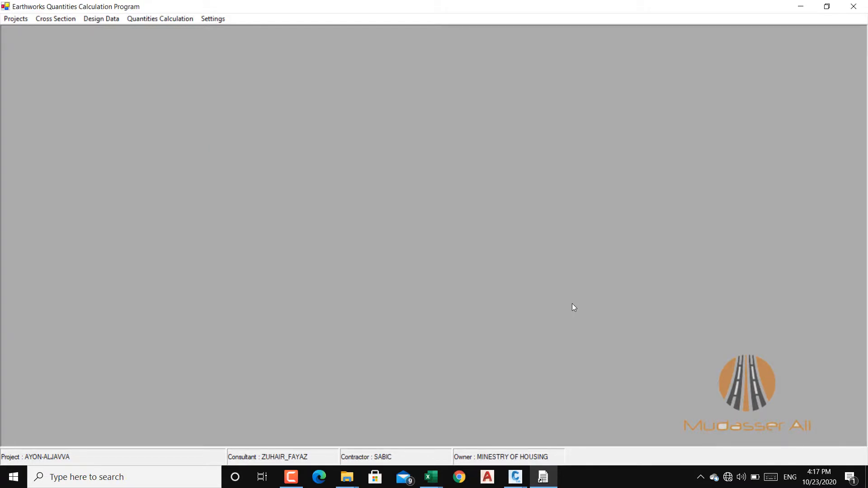
- Open the typical section commands of the design data
click(106, 18)
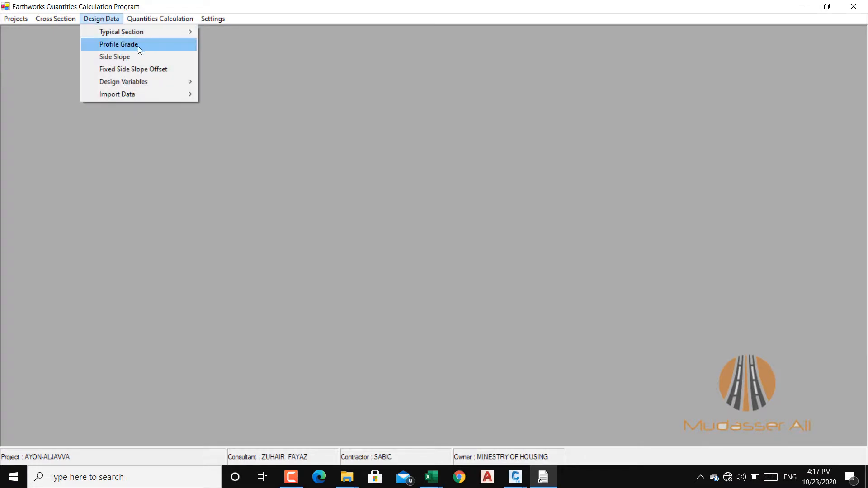
mouse_move(168, 32)
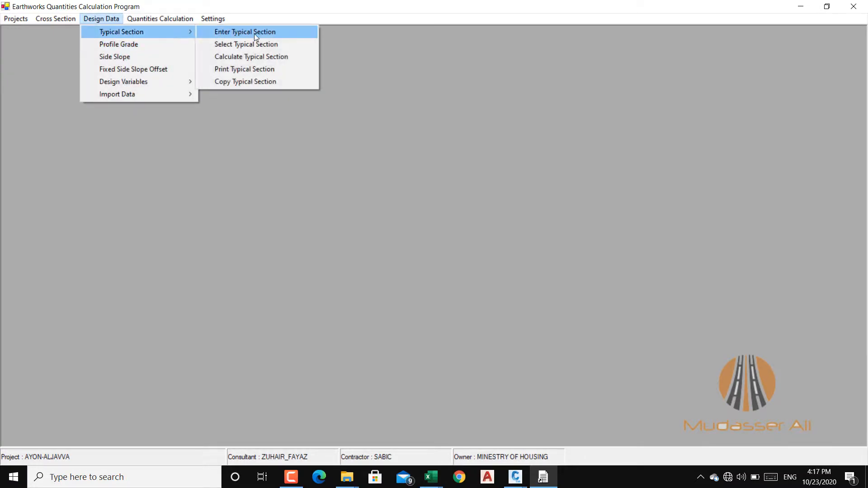